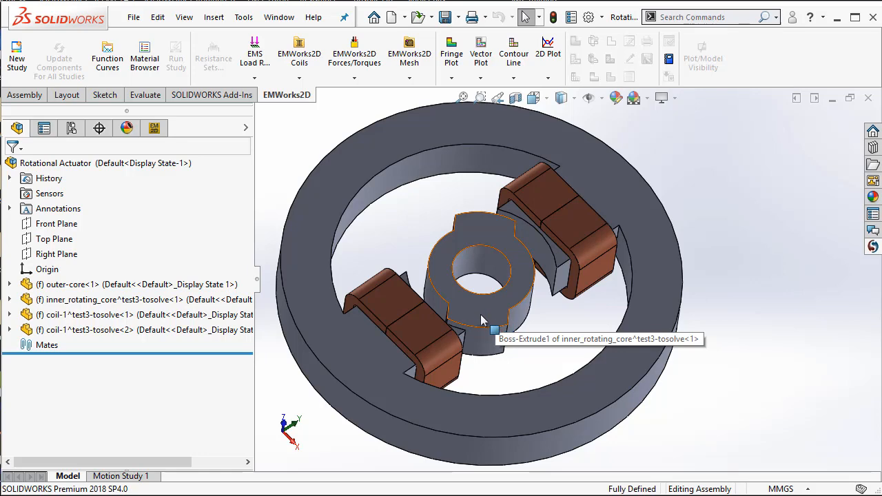
Create a planar 2D simplification of the Rotational Actuator assembly using the Front Plane as the section plane.
{"action": "middle_click_drag", "start_coordinate": [748, 322], "coordinate": [728, 353]}
{"action": "scroll", "coordinate": [737, 320], "scroll_direction": "up", "scroll_amount": 1}
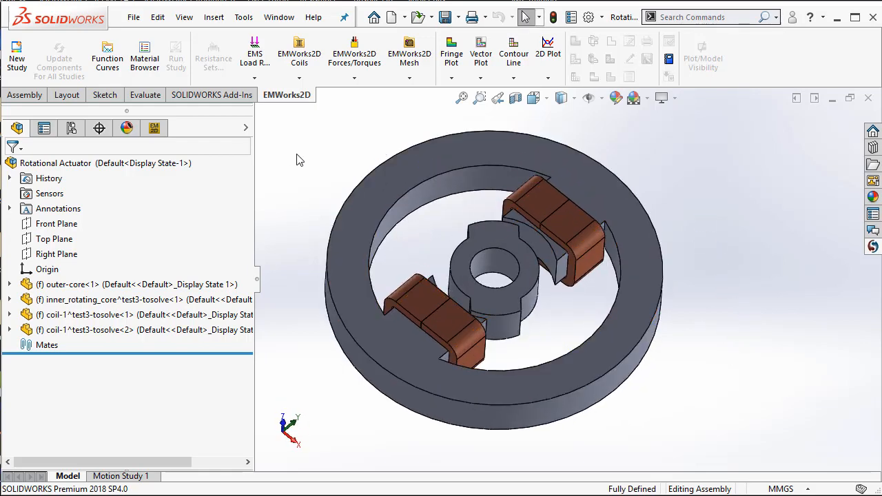
{"action": "left_click", "coordinate": [154, 128]}
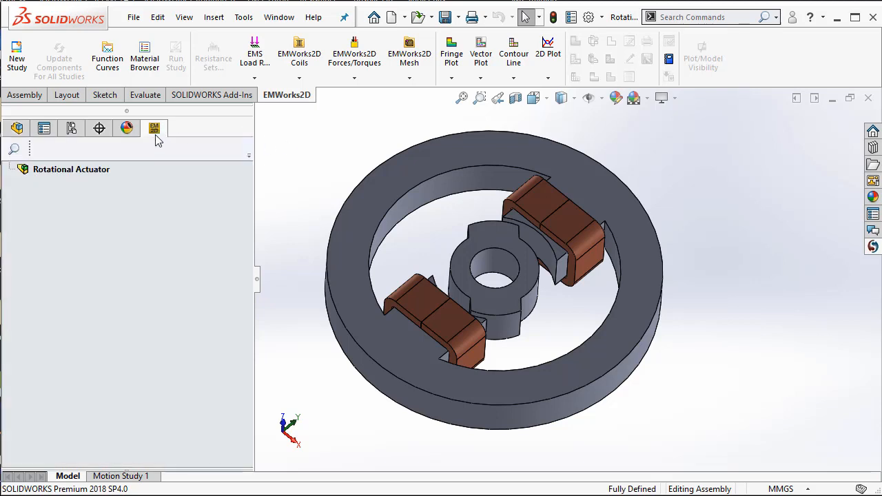
{"action": "left_click", "coordinate": [96, 172]}
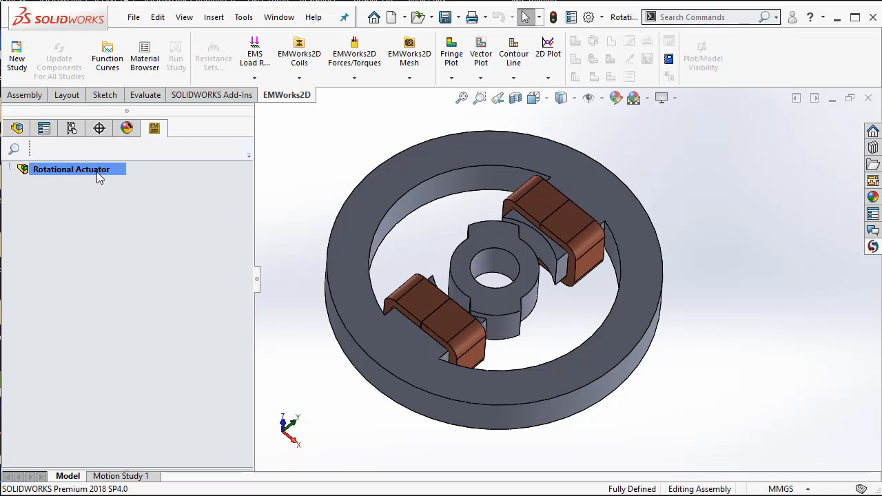
{"action": "right_click", "coordinate": [98, 177]}
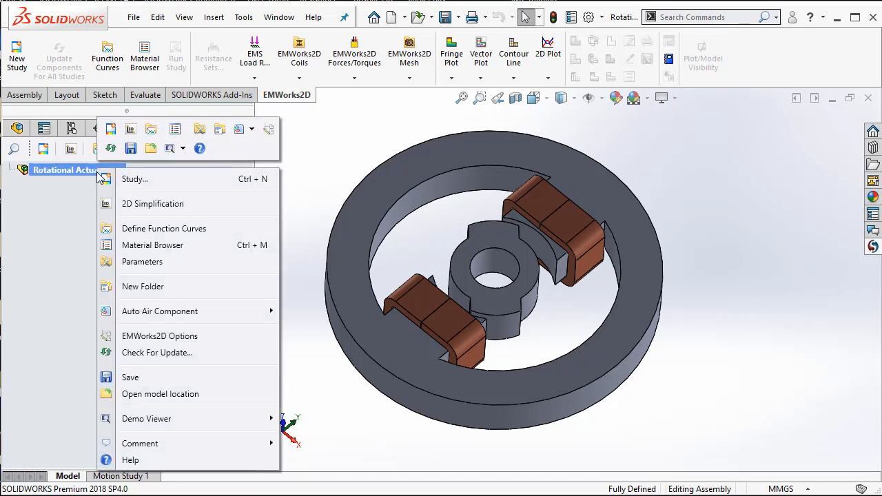
{"action": "left_click", "coordinate": [153, 204]}
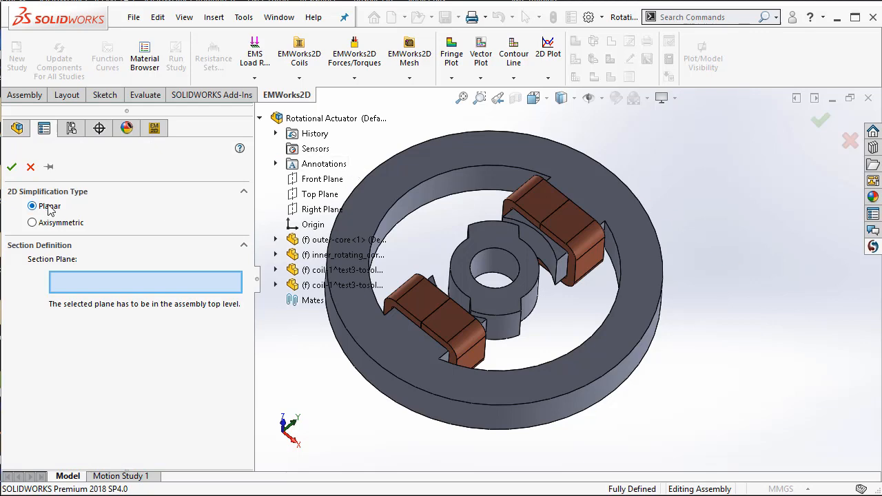
{"action": "left_click", "coordinate": [312, 182]}
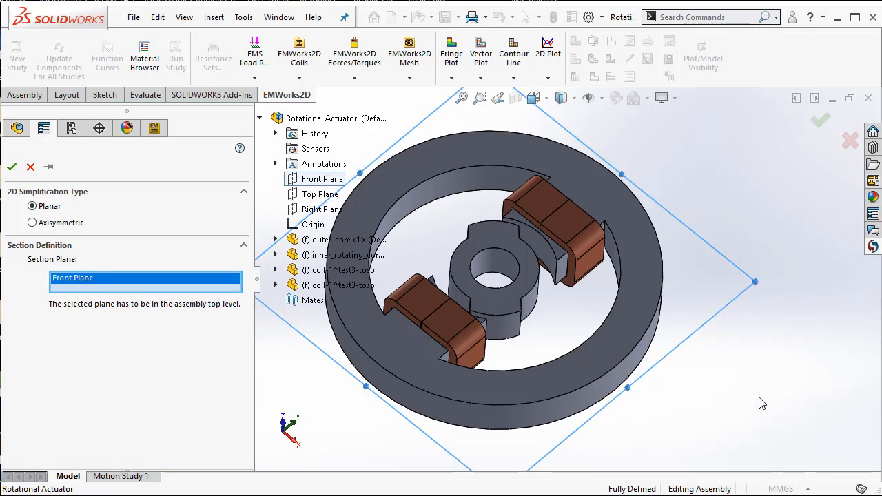
{"action": "middle_click_drag", "start_coordinate": [761, 403], "coordinate": [772, 380]}
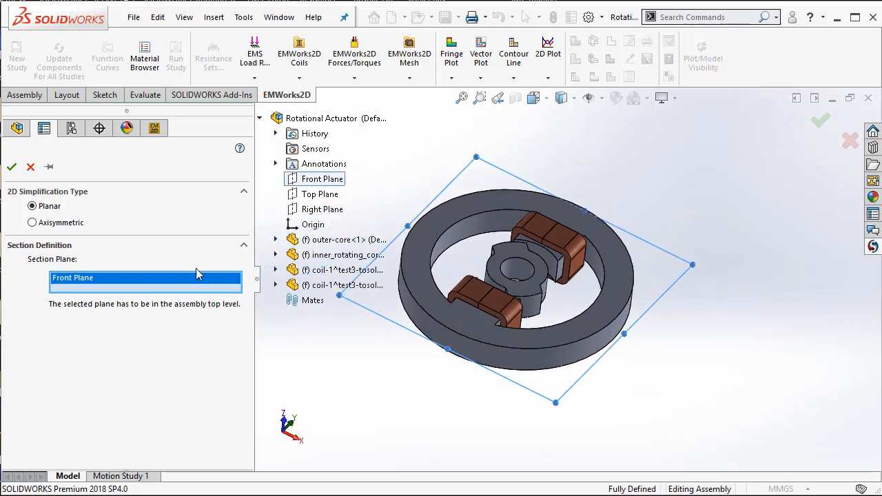
{"action": "left_click", "coordinate": [12, 167]}
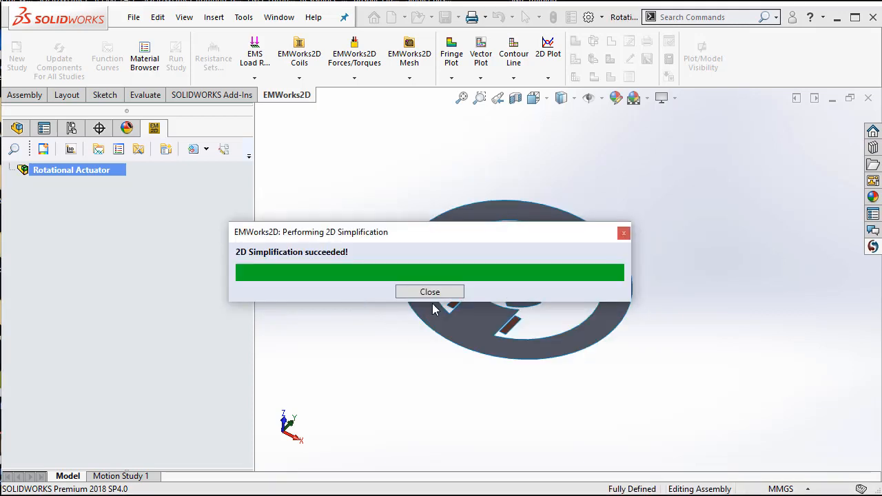
{"action": "left_click", "coordinate": [430, 292]}
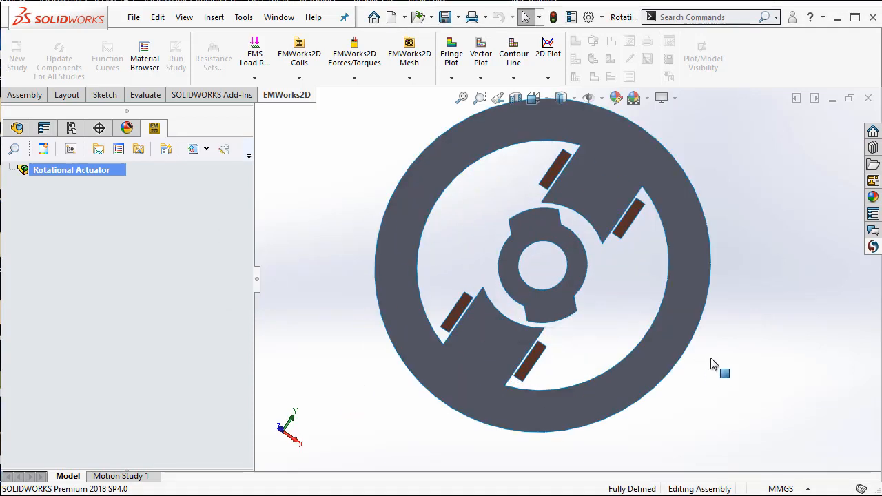
Insert a new part into the assembly and position it on the assembly's Front Plane.
{"action": "middle_click_drag", "start_coordinate": [719, 366], "coordinate": [732, 336]}
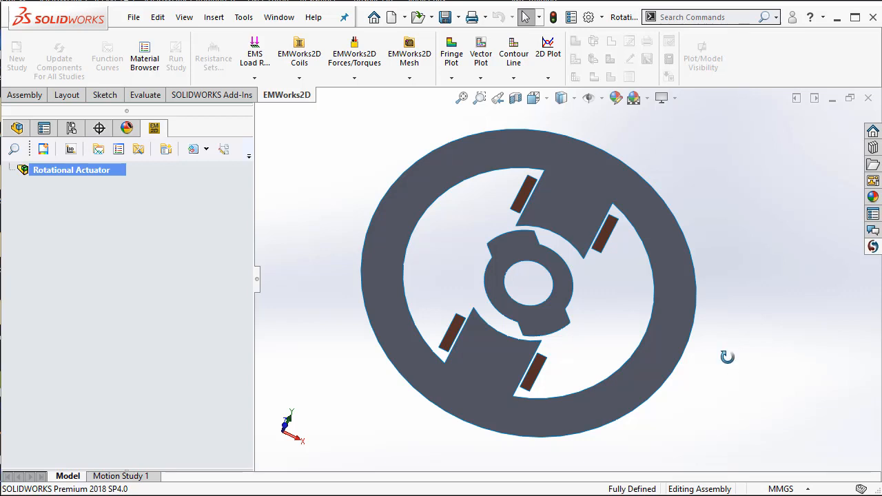
{"action": "middle_click_drag", "start_coordinate": [727, 357], "coordinate": [721, 344]}
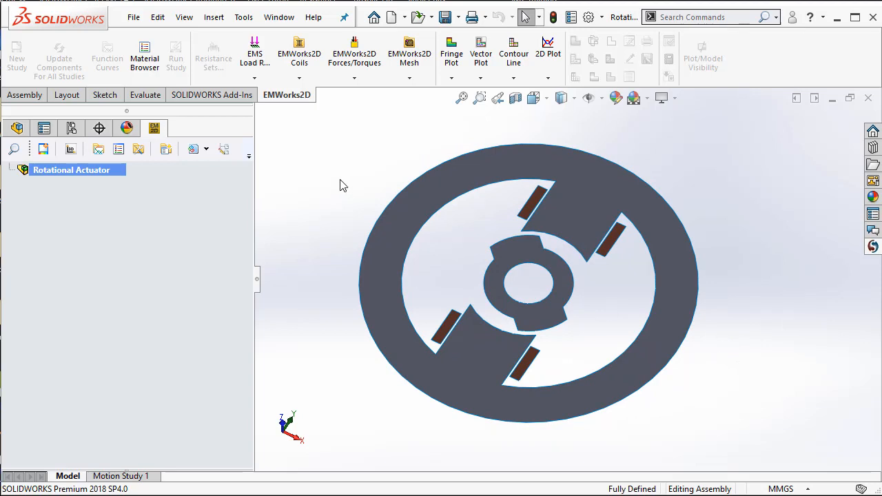
{"action": "left_click", "coordinate": [17, 128]}
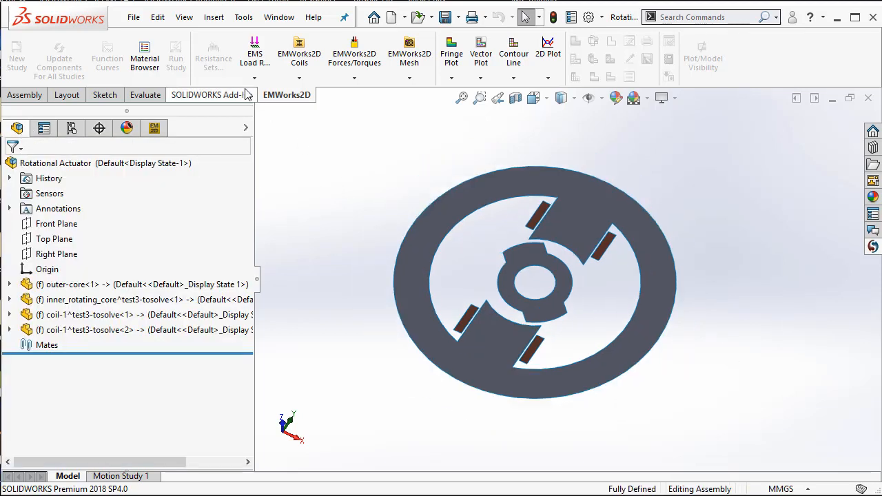
{"action": "left_click", "coordinate": [215, 19]}
{"action": "mouse_move", "coordinate": [244, 39]}
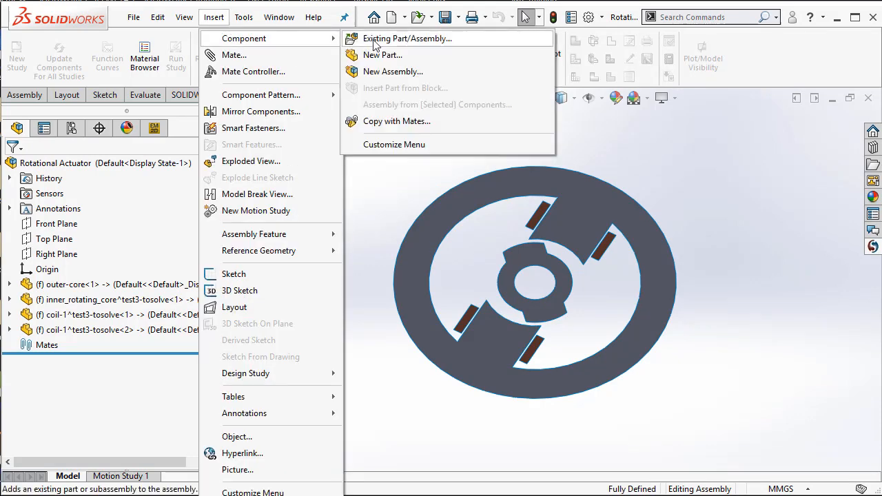
{"action": "left_click", "coordinate": [535, 54]}
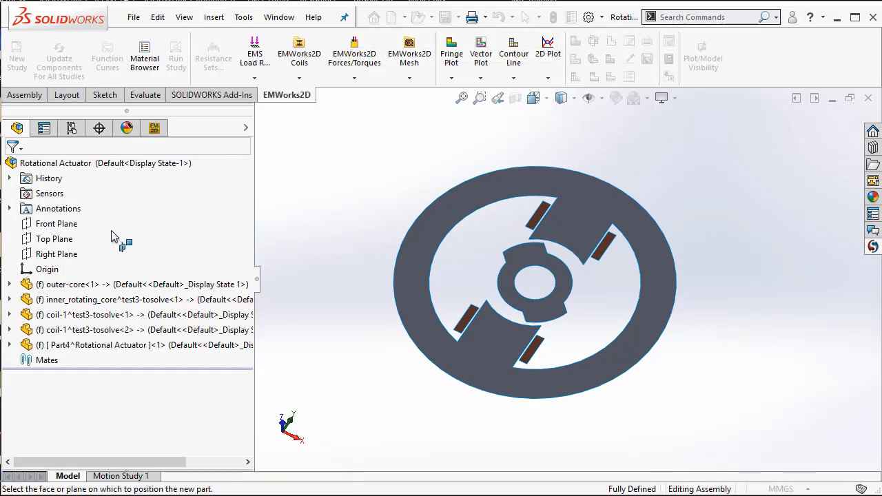
{"action": "left_click", "coordinate": [73, 226]}
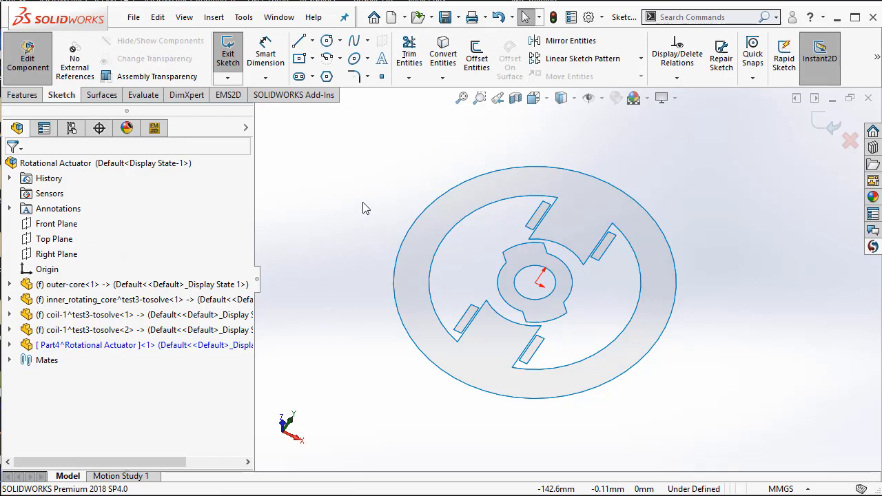
Convert the circular bore edge of the inner rotating core into the new part's sketch.
{"action": "key", "text": "space"}
{"action": "left_click", "coordinate": [497, 100]}
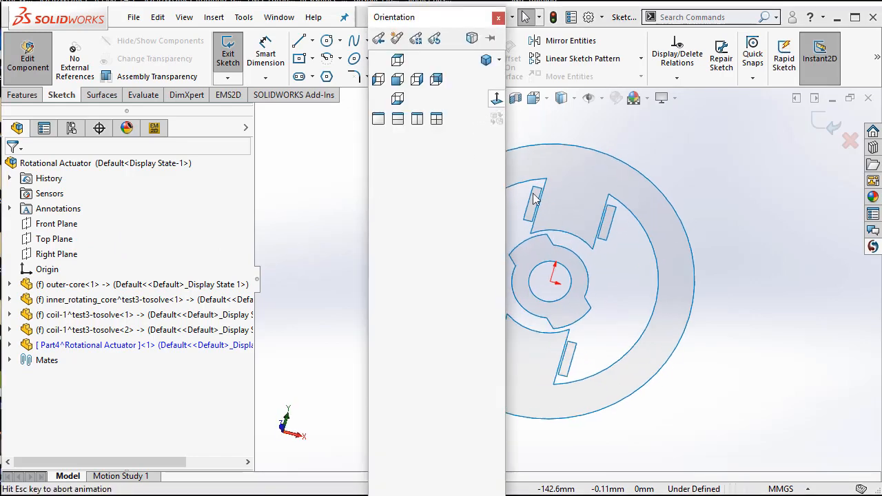
{"action": "scroll", "coordinate": [549, 273], "scroll_direction": "down", "scroll_amount": 2}
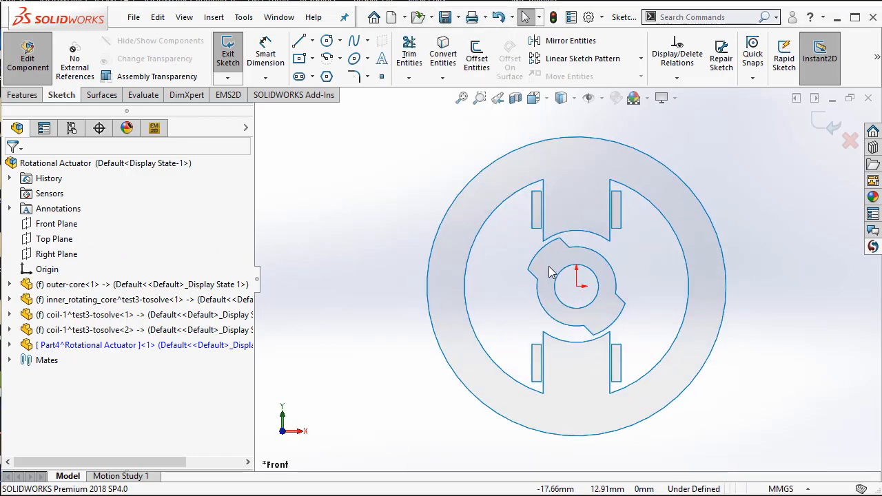
{"action": "left_click", "coordinate": [569, 311]}
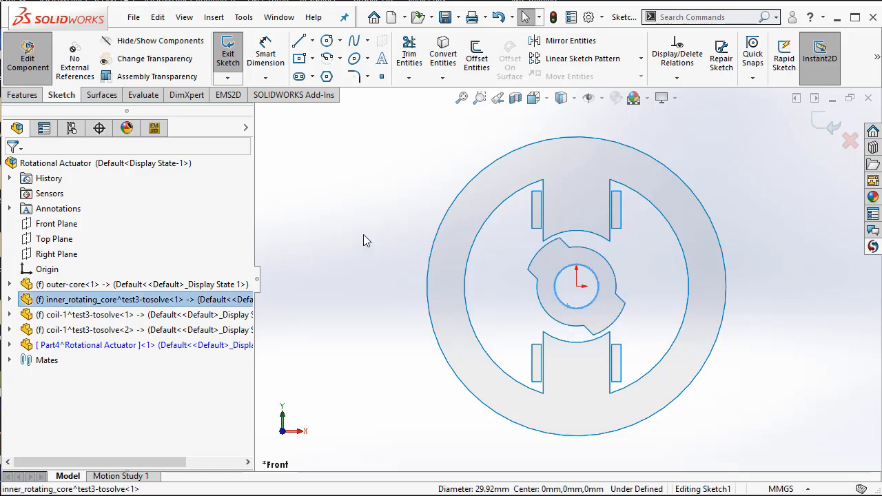
{"action": "left_click", "coordinate": [442, 54]}
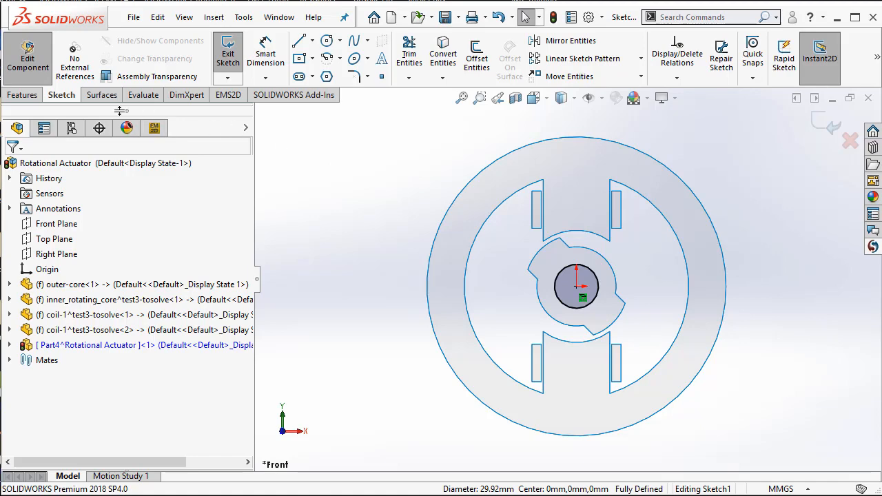
Create a planar surface from the converted bore circle.
{"action": "left_click", "coordinate": [102, 94]}
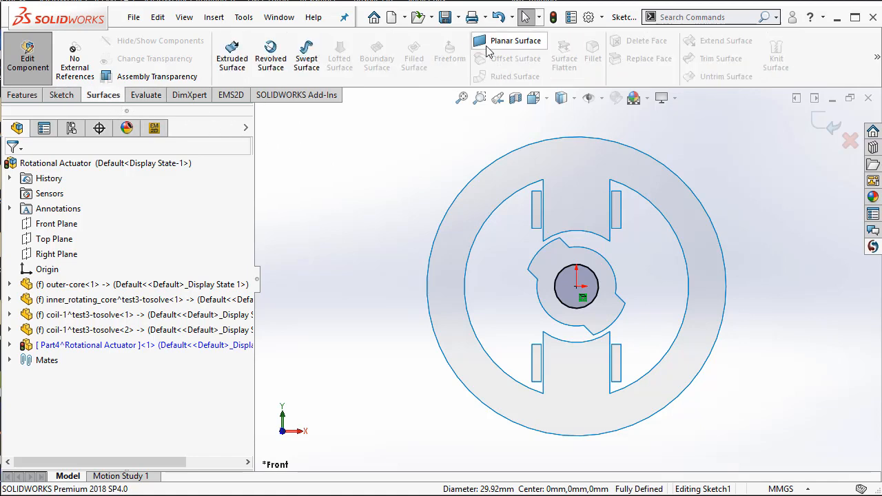
{"action": "left_click", "coordinate": [491, 43]}
{"action": "left_click", "coordinate": [13, 166]}
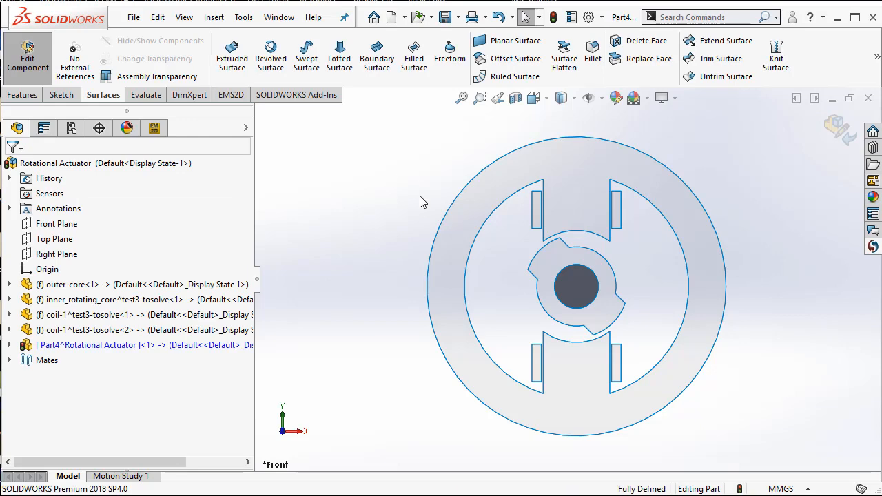
Start a sketch on the new part's Front Plane and convert the four rectangular coil section faces into it.
{"action": "left_click", "coordinate": [12, 345]}
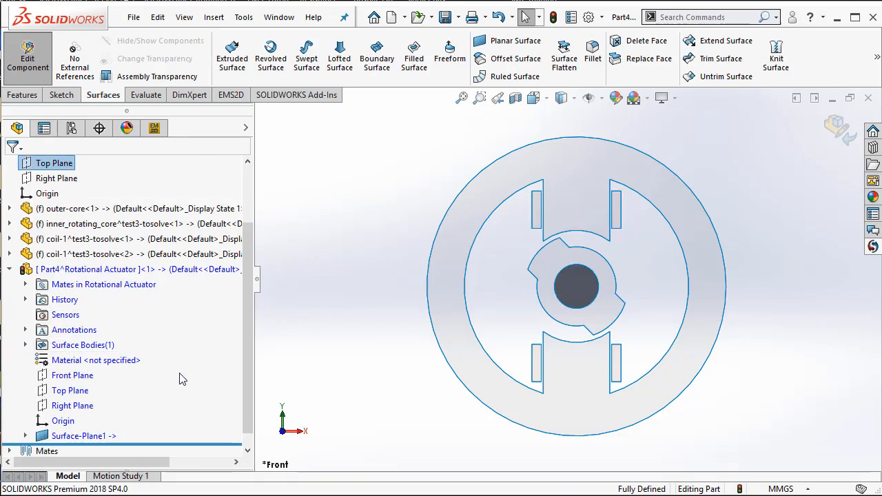
{"action": "right_click", "coordinate": [72, 377]}
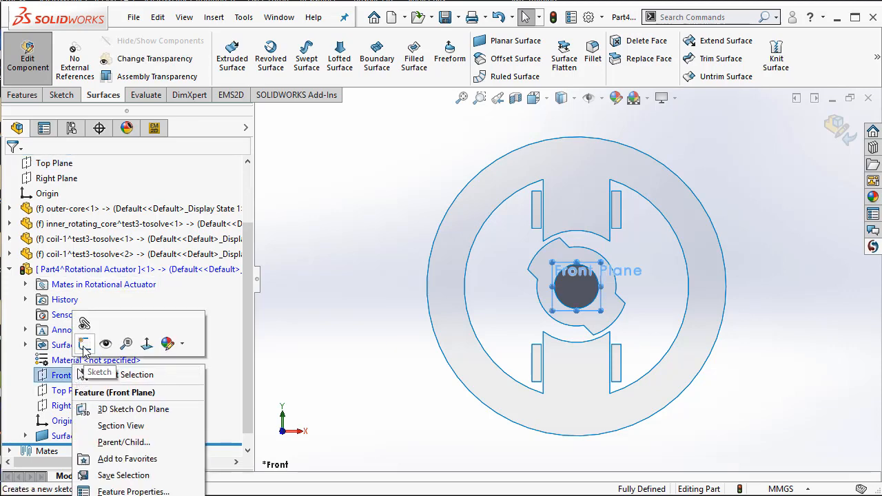
{"action": "left_click", "coordinate": [84, 344]}
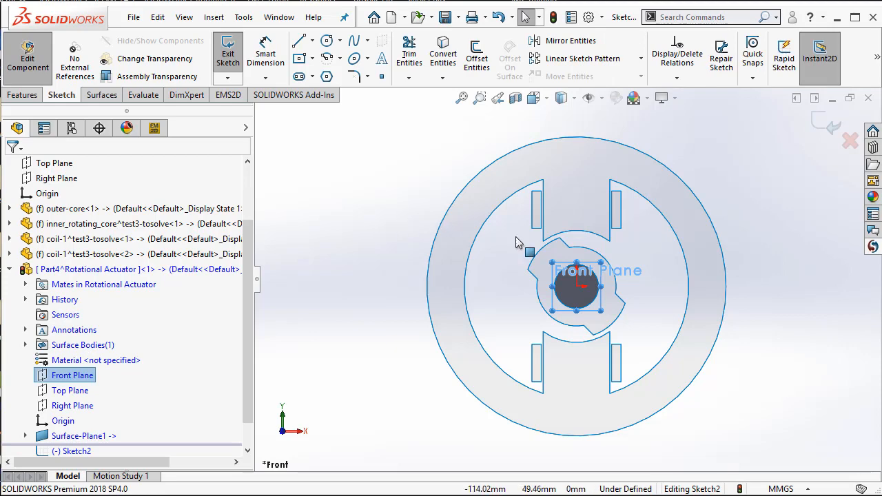
{"action": "scroll", "coordinate": [758, 276], "scroll_direction": "down", "scroll_amount": 2}
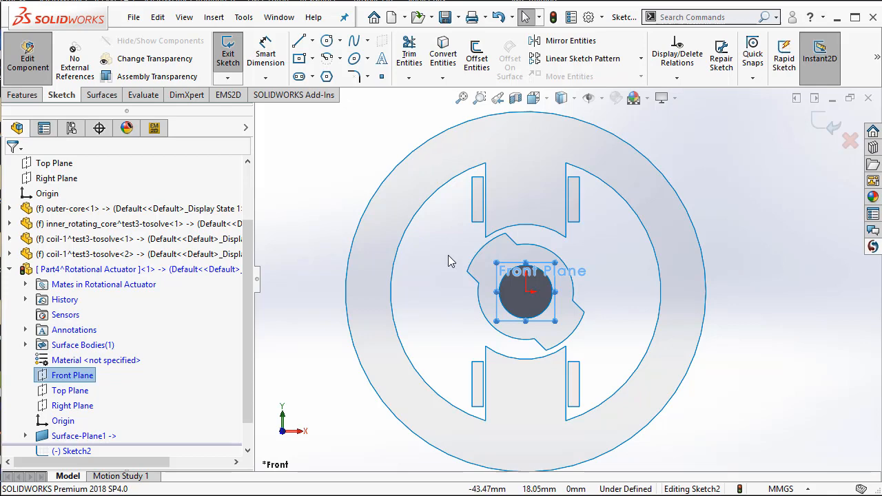
{"action": "left_click", "coordinate": [477, 210]}
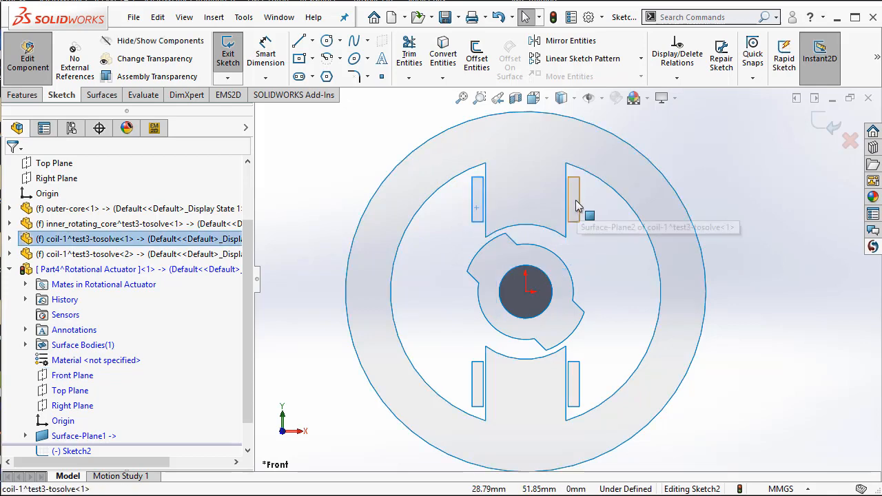
{"action": "left_click", "coordinate": [576, 383], "text": "ctrl"}
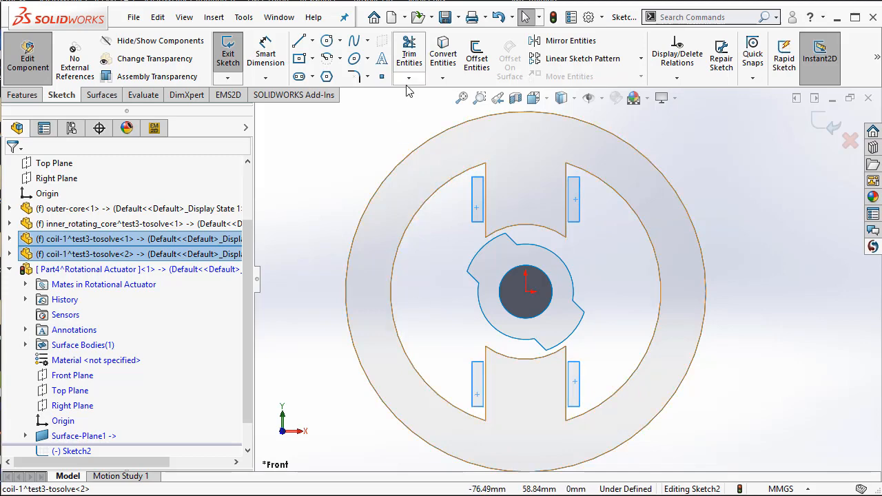
{"action": "left_click", "coordinate": [443, 55]}
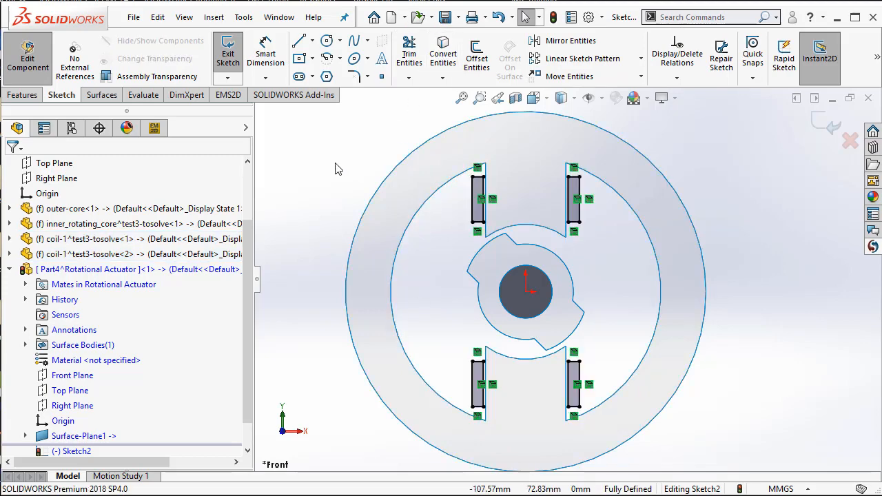
Convert the outer contour loop of the inner rotating core and the inner contour loop of the outer core into the sketch.
{"action": "right_click", "coordinate": [475, 263]}
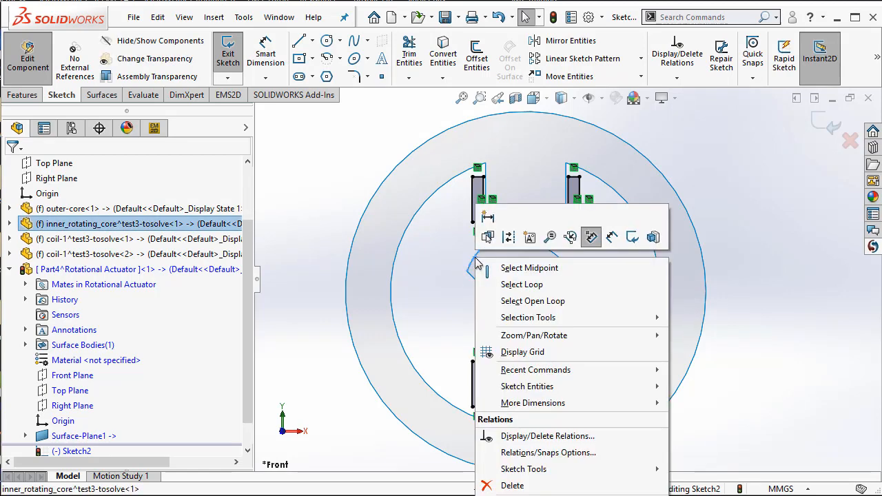
{"action": "left_click", "coordinate": [522, 285]}
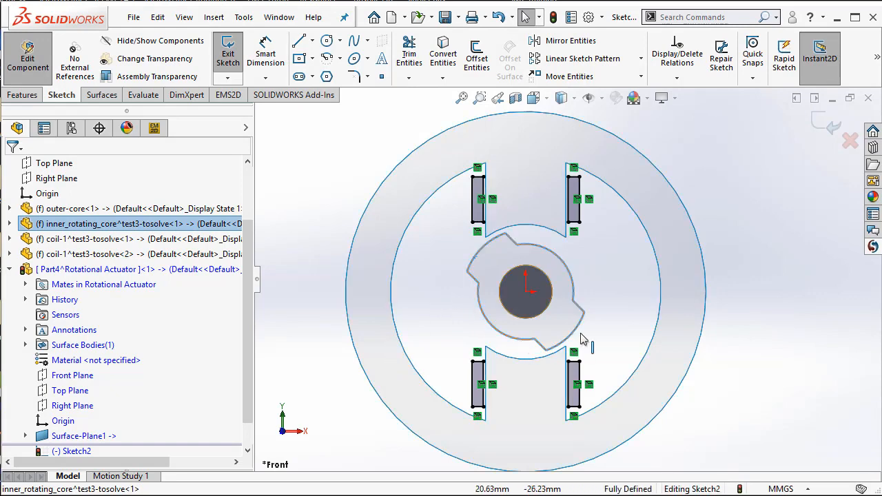
{"action": "left_click", "coordinate": [443, 56]}
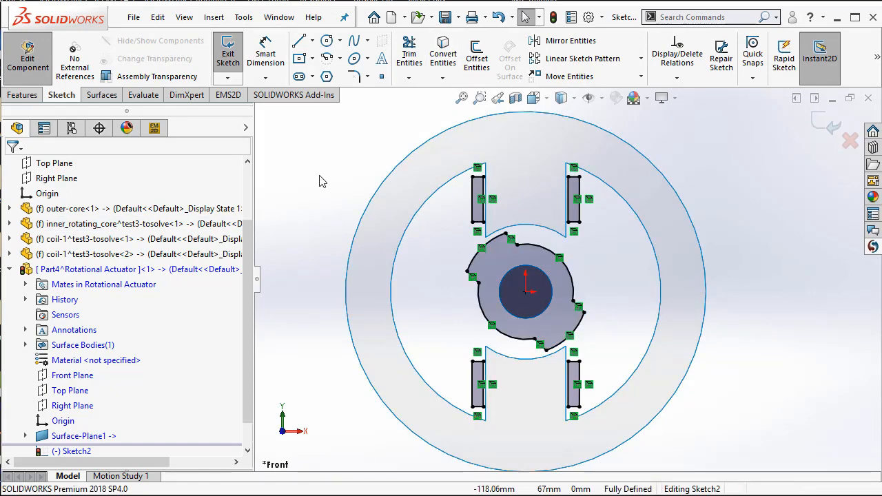
{"action": "right_click", "coordinate": [416, 215]}
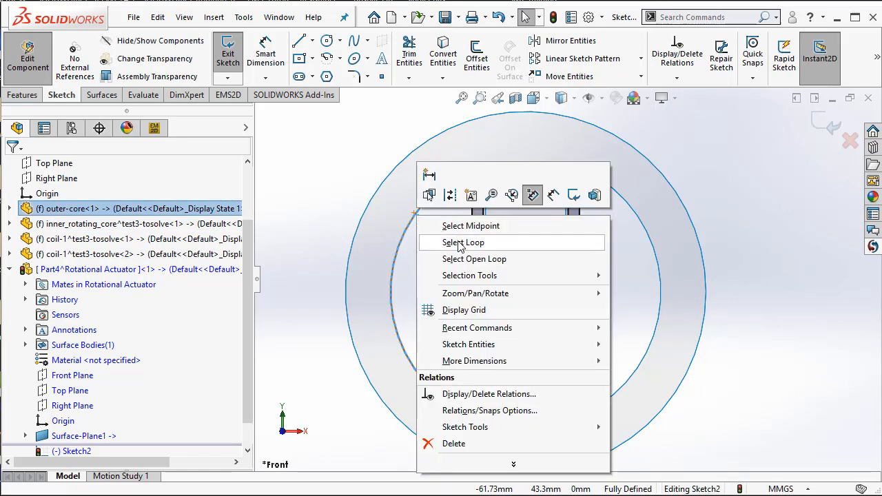
{"action": "left_click", "coordinate": [460, 243]}
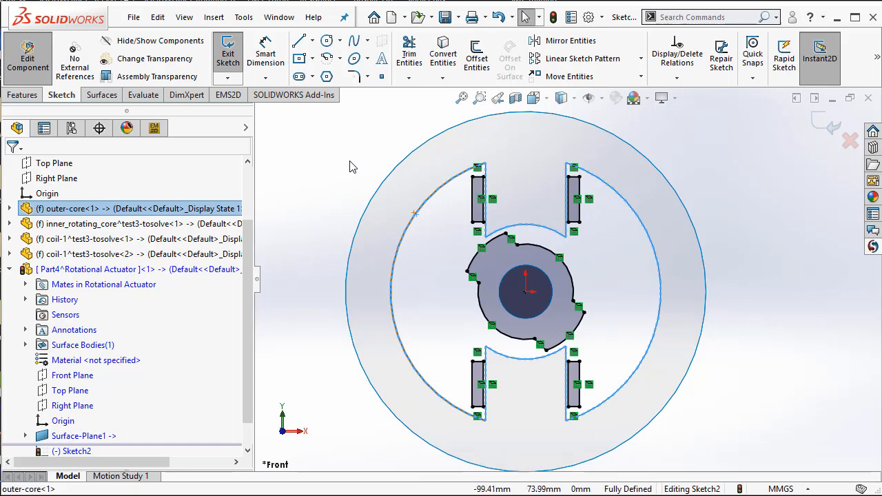
{"action": "left_click", "coordinate": [443, 53]}
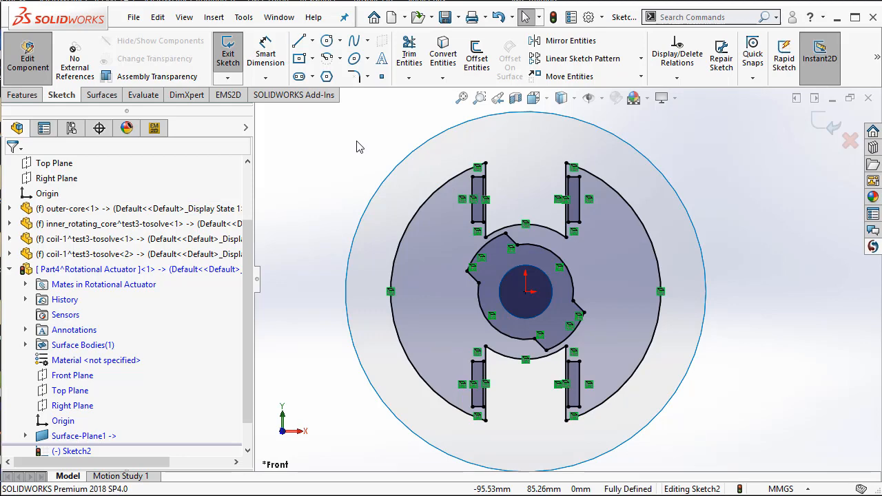
Create a planar surface from the current sketch bounded by the coils, the inner rotating core and the outer core.
{"action": "left_click", "coordinate": [102, 95]}
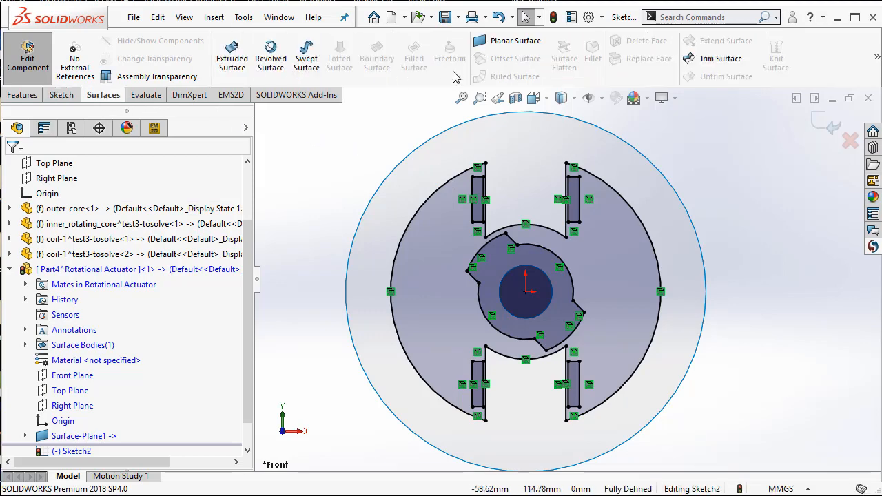
{"action": "left_click", "coordinate": [508, 41]}
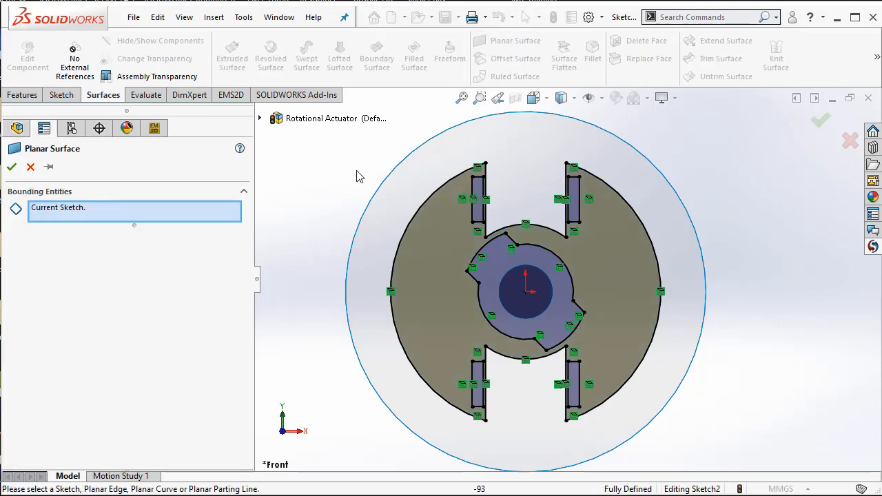
{"action": "left_click", "coordinate": [12, 168]}
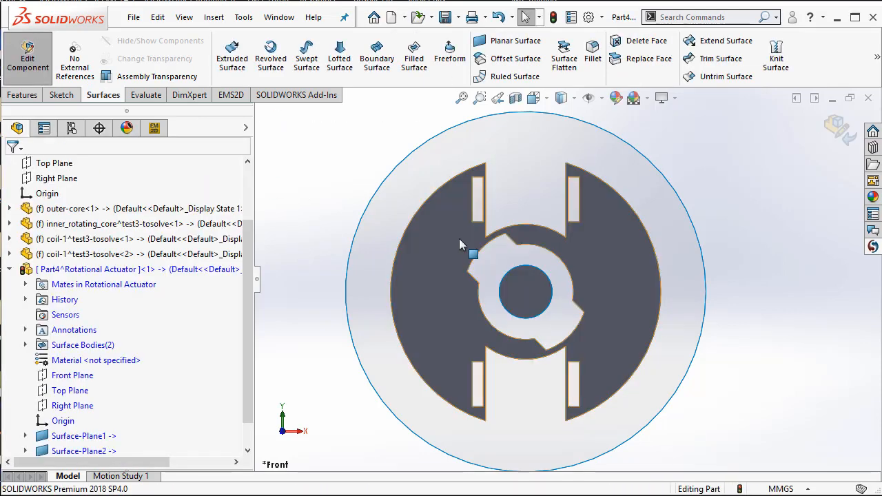
{"action": "left_click", "coordinate": [459, 238]}
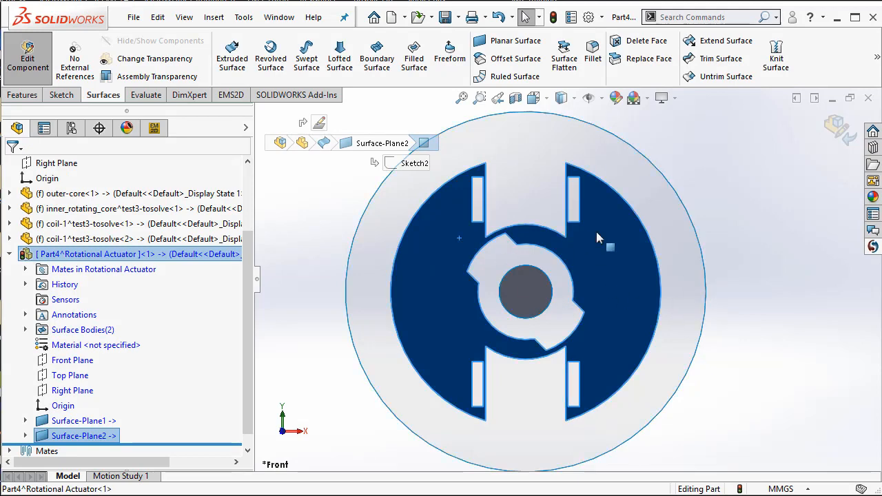
{"action": "left_click", "coordinate": [308, 226]}
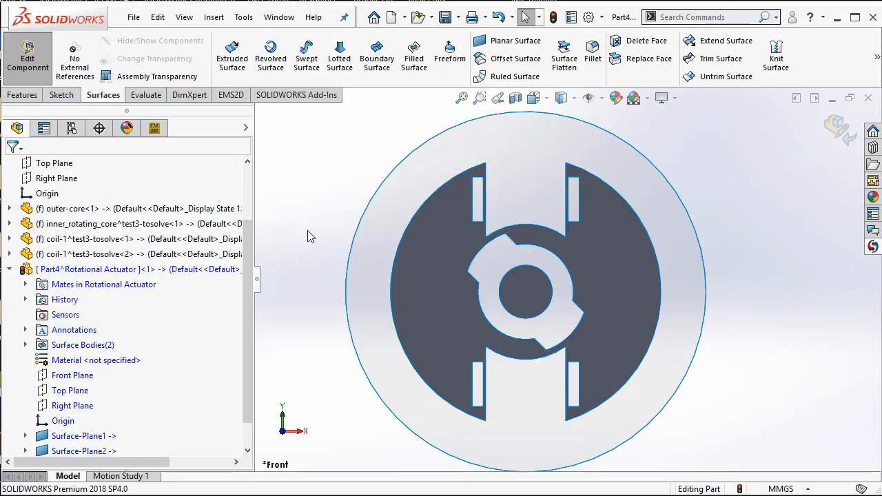
Start a new sketch on the new part's Front Plane and convert the outer core's outer circular edge into it.
{"action": "scroll", "coordinate": [308, 234], "scroll_direction": "up", "scroll_amount": 2}
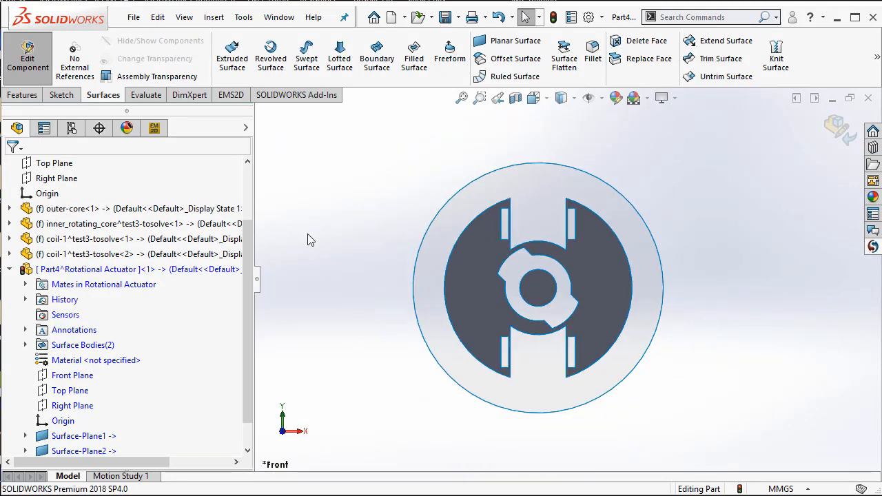
{"action": "right_click", "coordinate": [85, 376]}
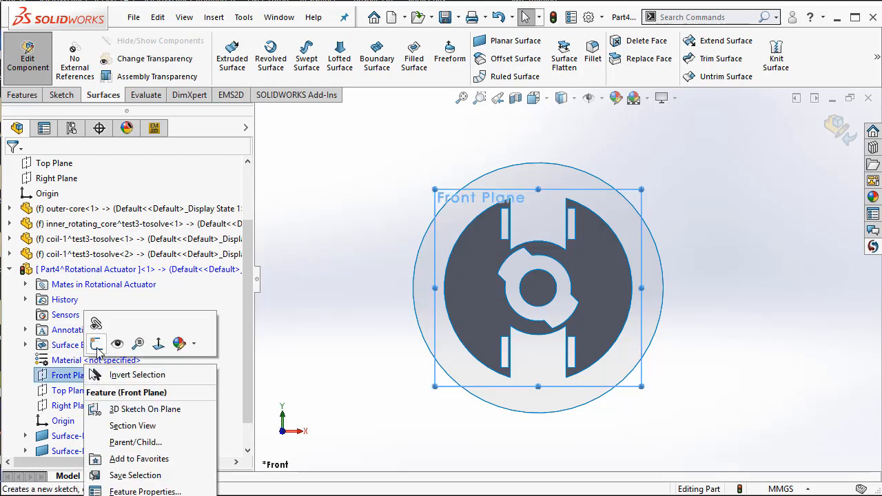
{"action": "left_click", "coordinate": [96, 344]}
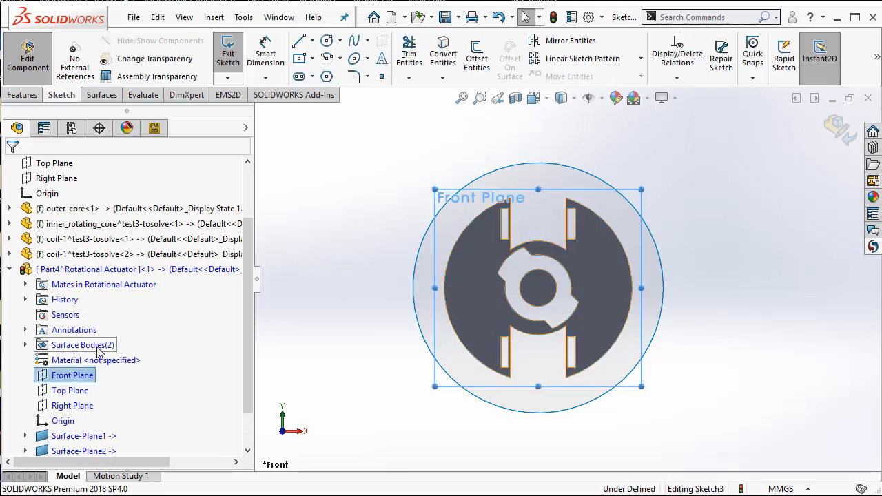
{"action": "left_click", "coordinate": [425, 238]}
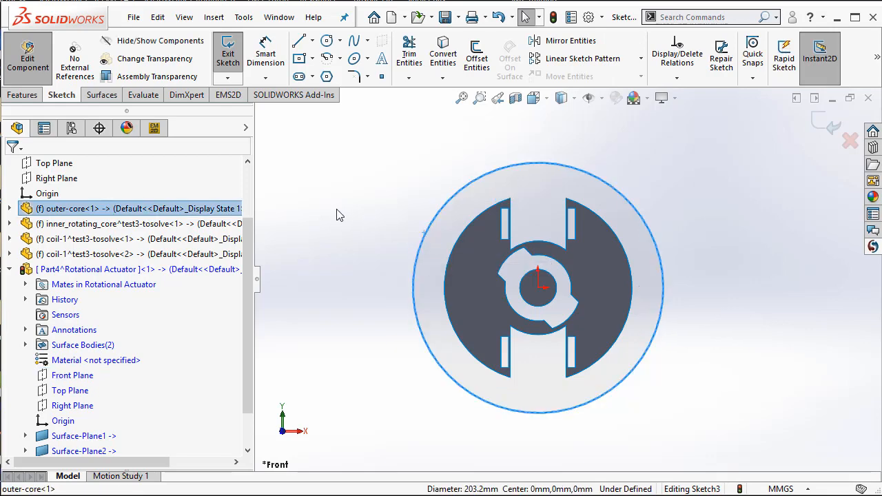
{"action": "left_click", "coordinate": [443, 52]}
Sketch a circle about 285 mm in diameter centred on the origin, enclosing the outer core.
{"action": "scroll", "coordinate": [374, 160], "scroll_direction": "up", "scroll_amount": 2}
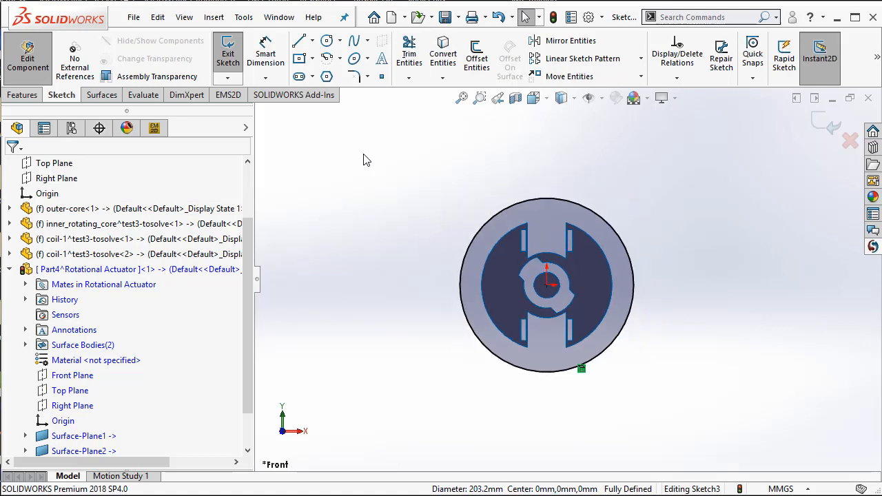
{"action": "left_click", "coordinate": [327, 40]}
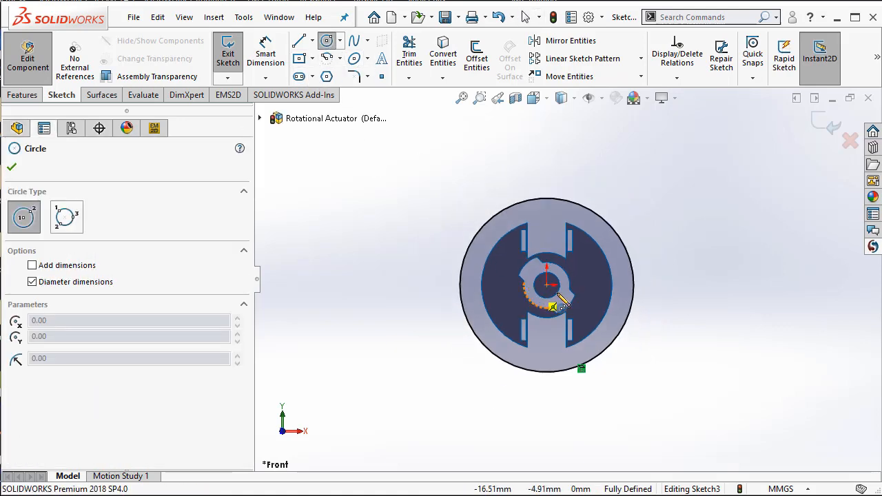
{"action": "left_click", "coordinate": [546, 285]}
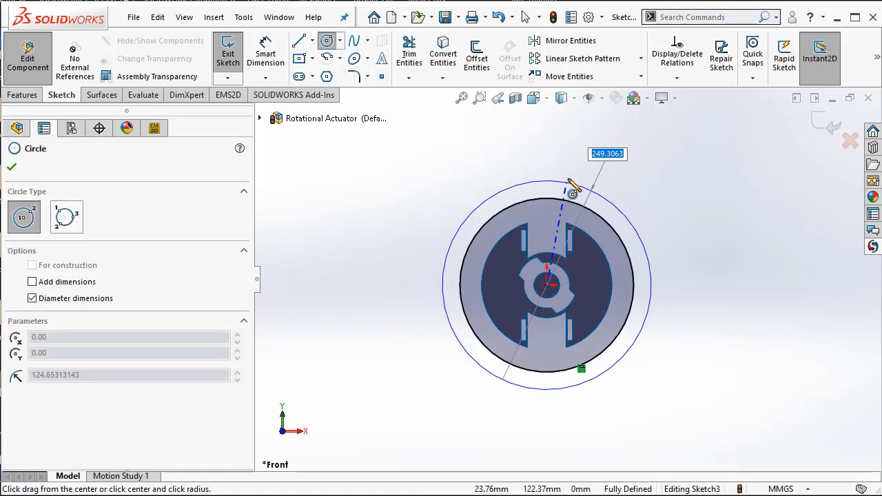
{"action": "left_click", "coordinate": [571, 169]}
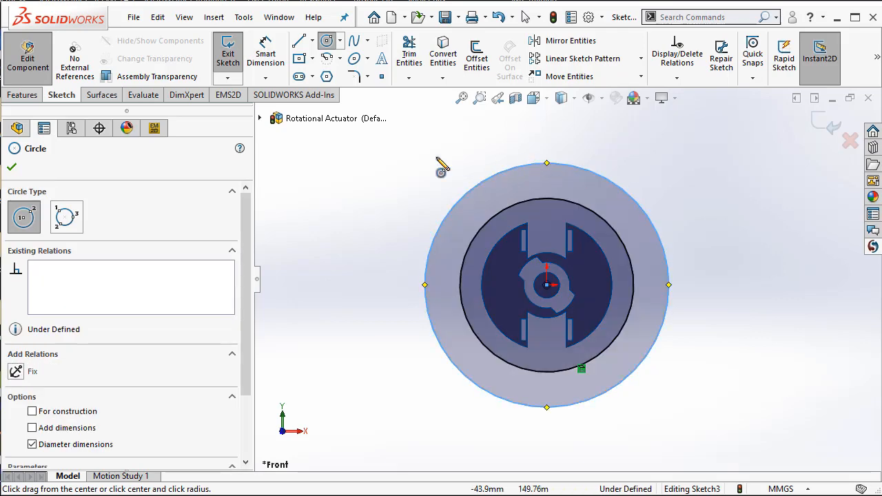
Dimension the enclosing circle with a diameter of 290 mm.
{"action": "left_click", "coordinate": [265, 51]}
{"action": "left_click", "coordinate": [426, 266]}
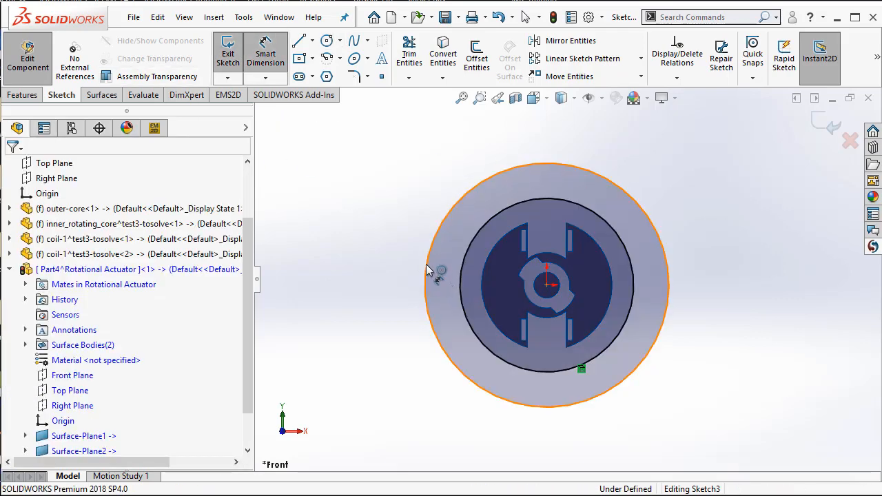
{"action": "left_click", "coordinate": [401, 267]}
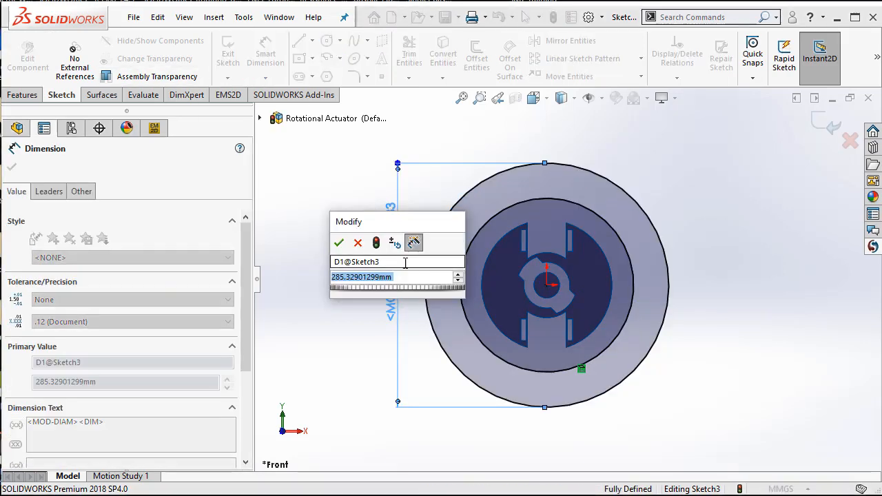
{"action": "type", "text": "290"}
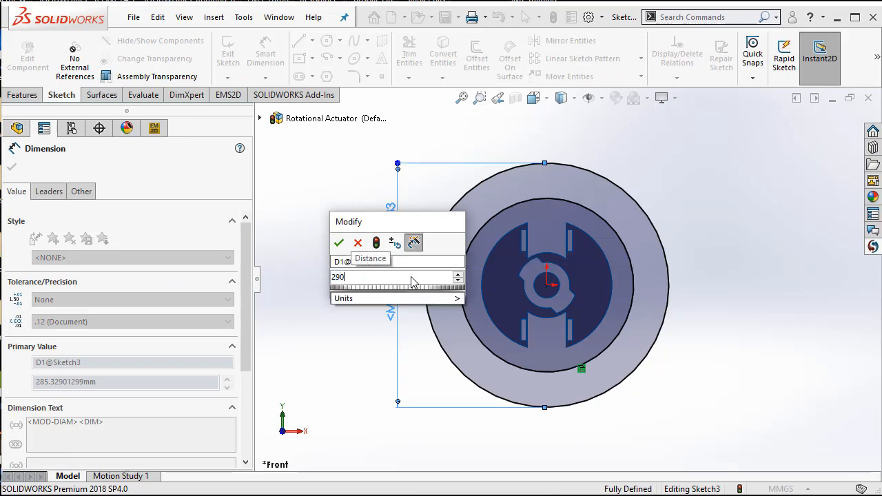
{"action": "key", "text": "Return"}
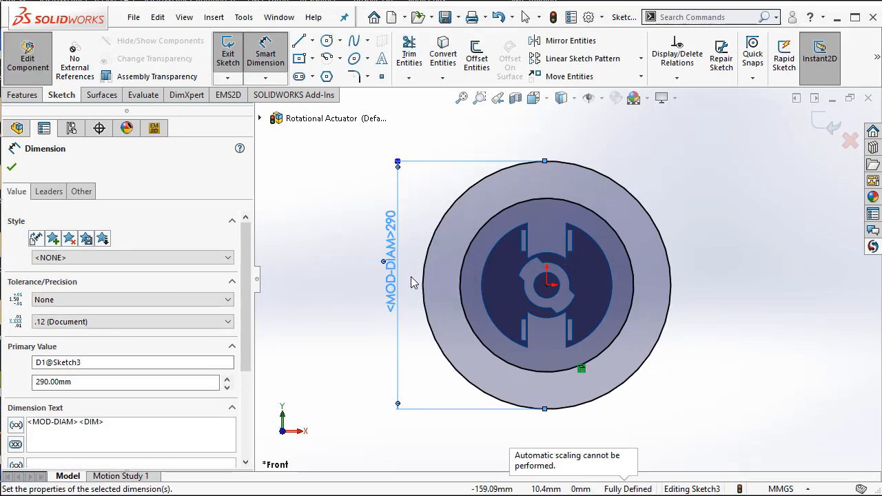
{"action": "left_click", "coordinate": [12, 168]}
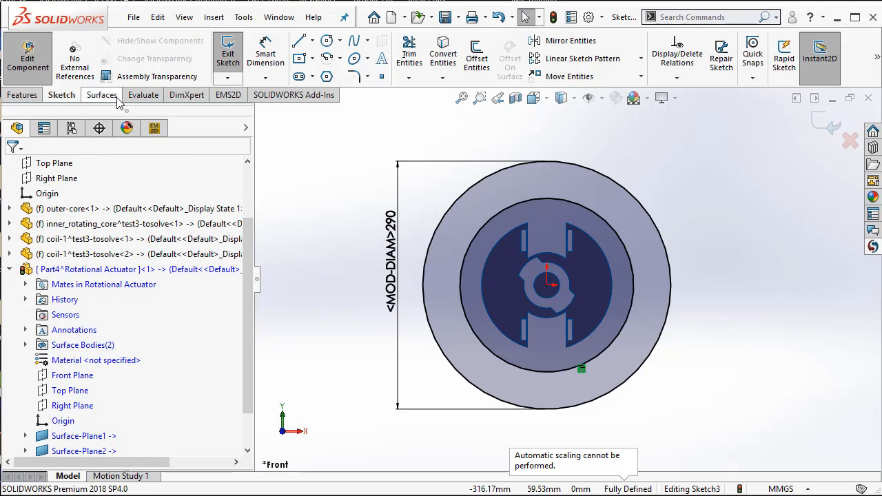
Create a planar surface from the ring between the 290 mm circle and the outer core's edge.
{"action": "left_click", "coordinate": [102, 95]}
{"action": "left_click", "coordinate": [488, 45]}
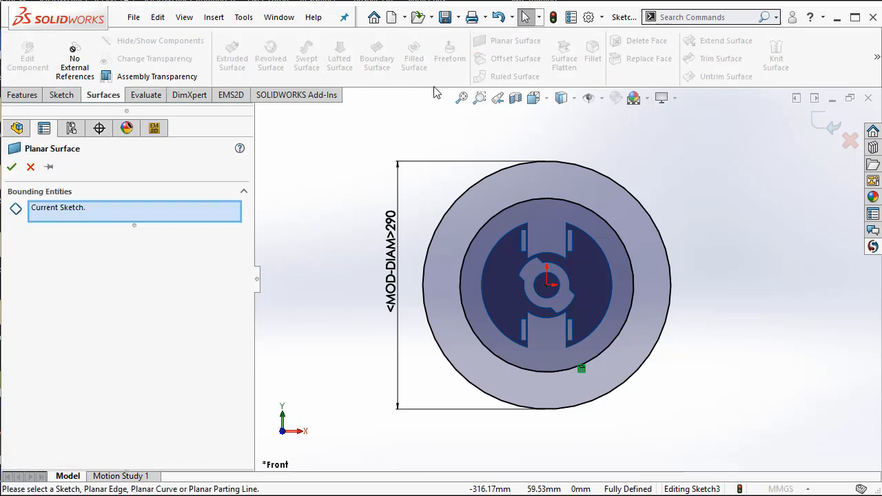
{"action": "left_click", "coordinate": [12, 168]}
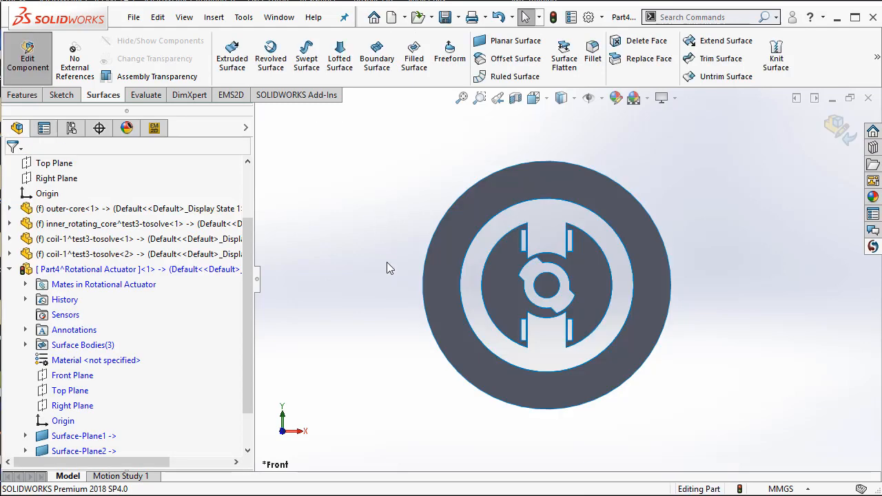
Rename the new part as Air_geometry.
{"action": "right_click", "coordinate": [146, 272]}
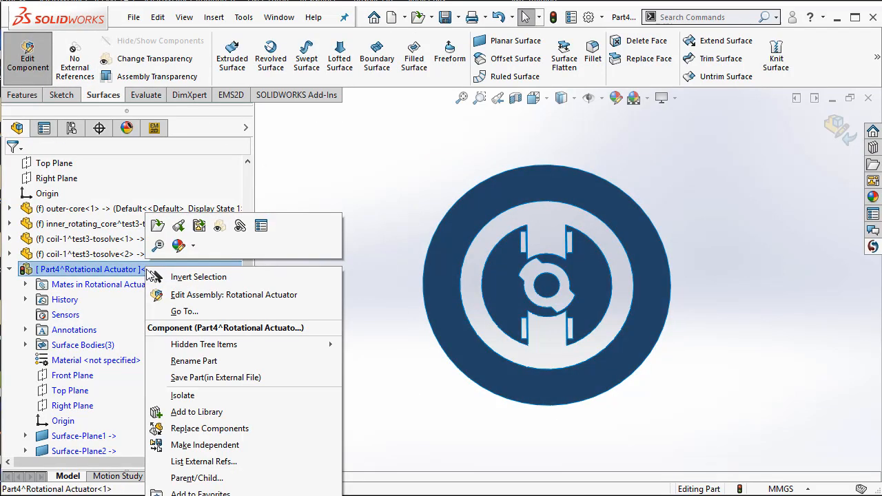
{"action": "left_click", "coordinate": [219, 362]}
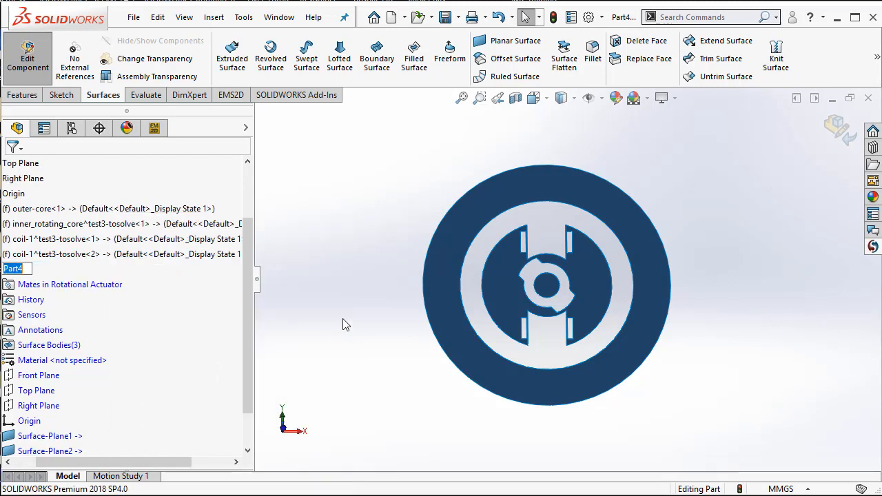
{"action": "type", "text": "Air_geometry"}
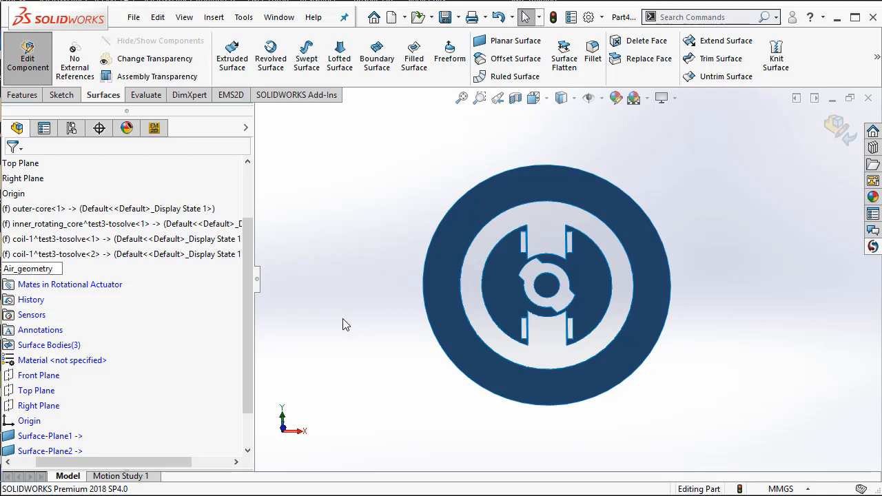
Finish editing the air part and rebuild the Rotational Actuator assembly.
{"action": "left_click", "coordinate": [28, 59]}
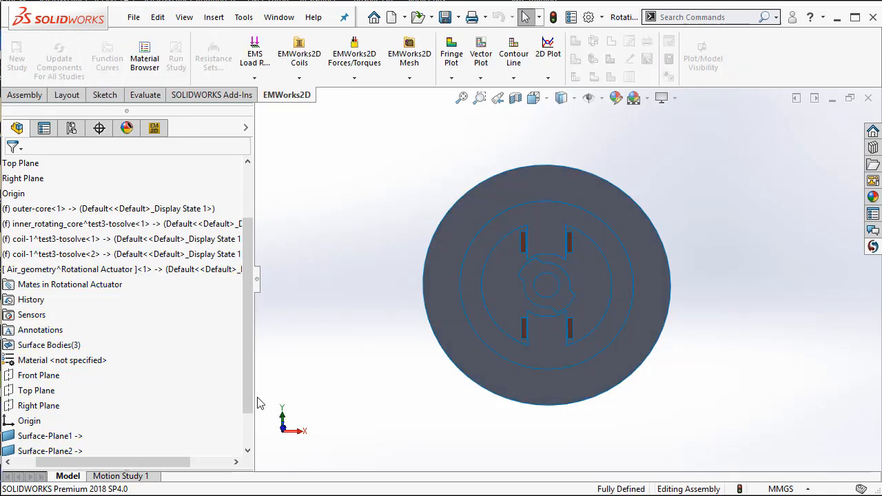
{"action": "left_click_drag", "start_coordinate": [133, 462], "coordinate": [110, 462]}
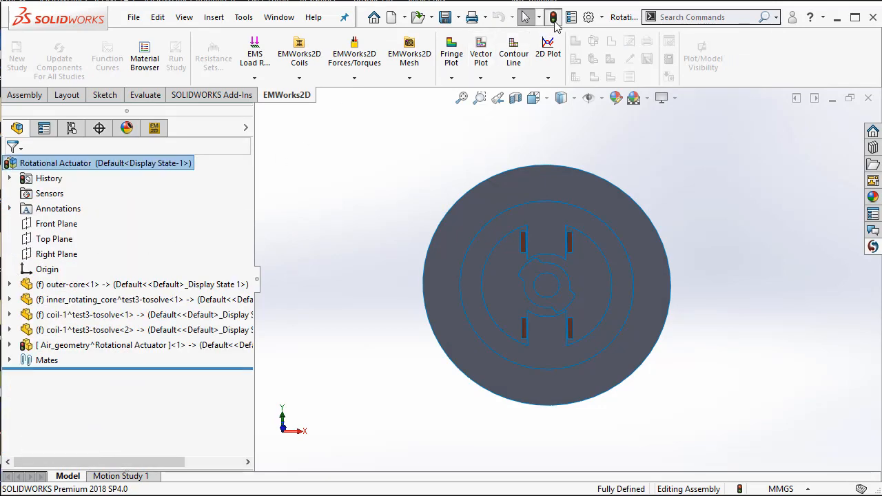
{"action": "left_click", "coordinate": [553, 20]}
Examine the core surfaces and the inner, middle and outer air surfaces of the assembly one by one.
{"action": "middle_click_drag", "start_coordinate": [372, 266], "coordinate": [608, 401]}
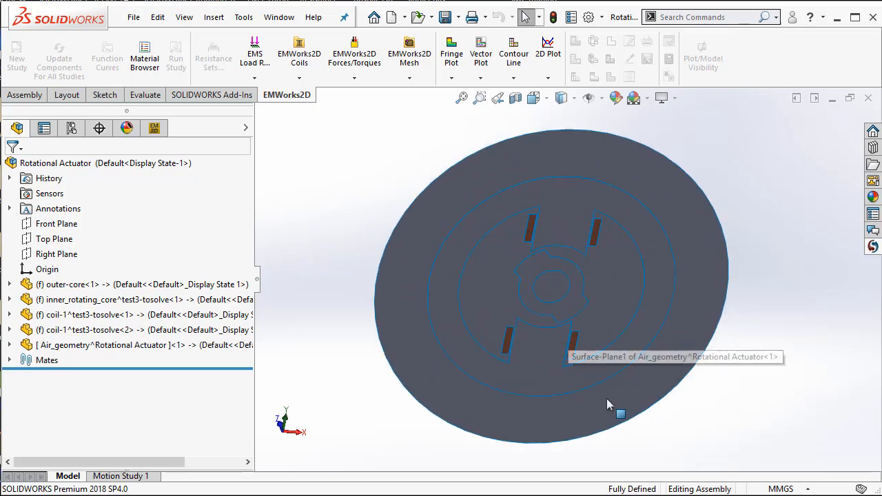
{"action": "left_click", "coordinate": [539, 375]}
{"action": "left_click", "coordinate": [540, 268]}
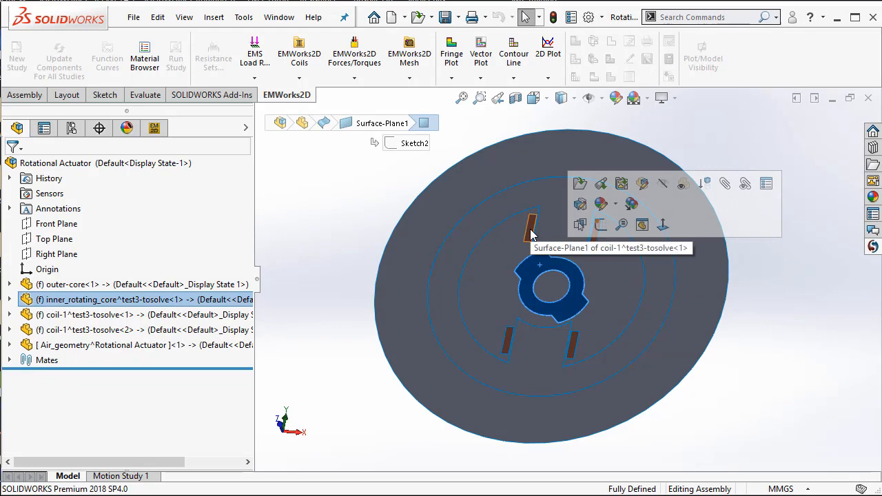
{"action": "left_click", "coordinate": [489, 285]}
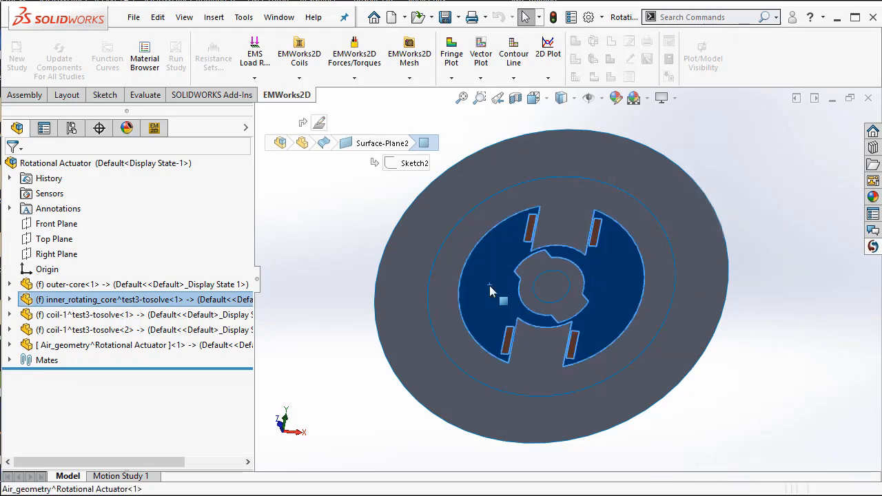
{"action": "left_click", "coordinate": [556, 284]}
{"action": "left_click", "coordinate": [447, 398]}
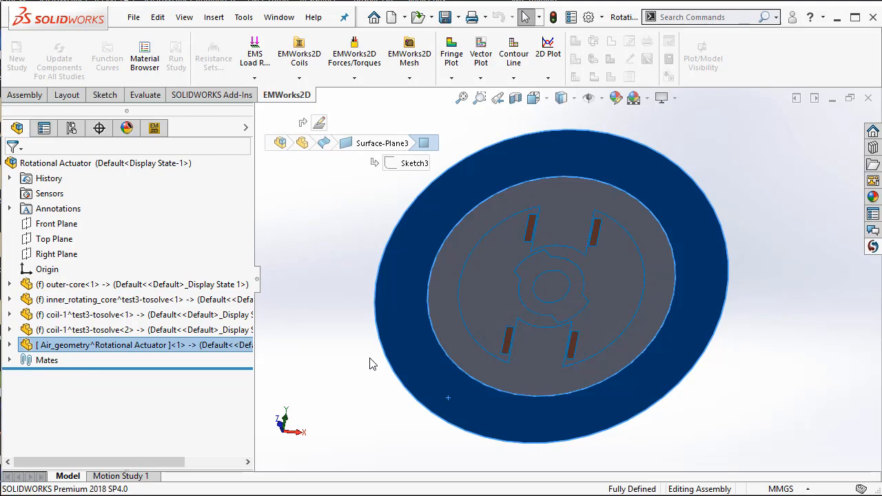
{"action": "left_click", "coordinate": [337, 353]}
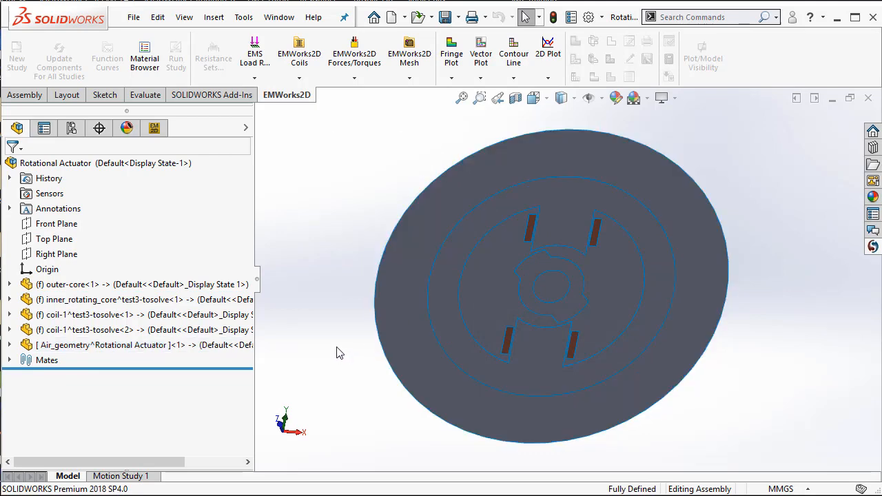
{"action": "middle_click_drag", "start_coordinate": [337, 352], "coordinate": [348, 386]}
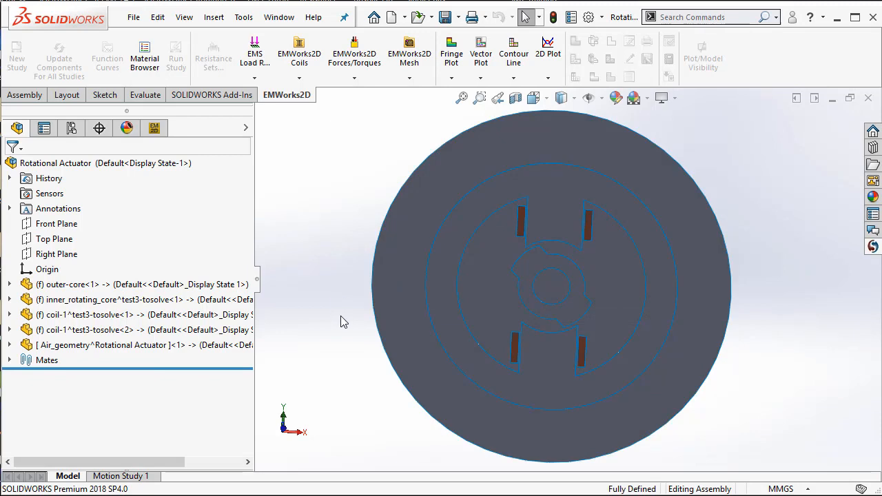
{"action": "middle_click_drag", "start_coordinate": [341, 316], "coordinate": [329, 290]}
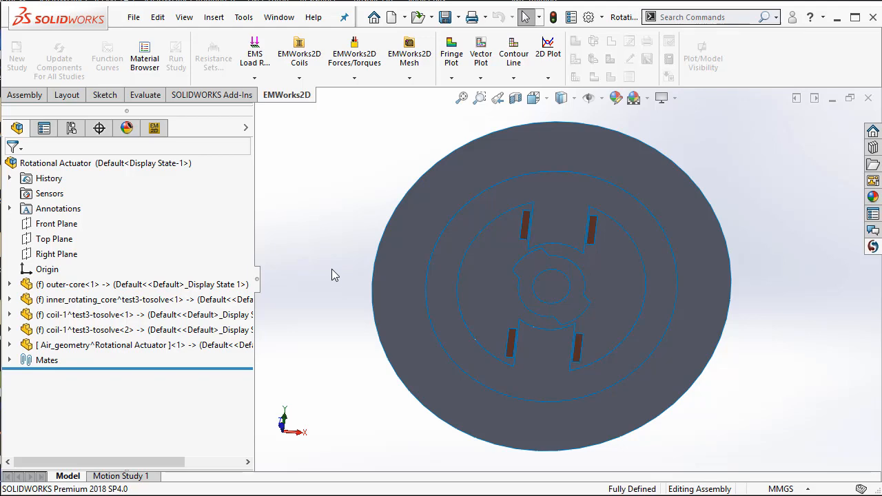
Add a reference coordinate system at the assembly origin with default axes and check its orientation on the model.
{"action": "left_click", "coordinate": [212, 18]}
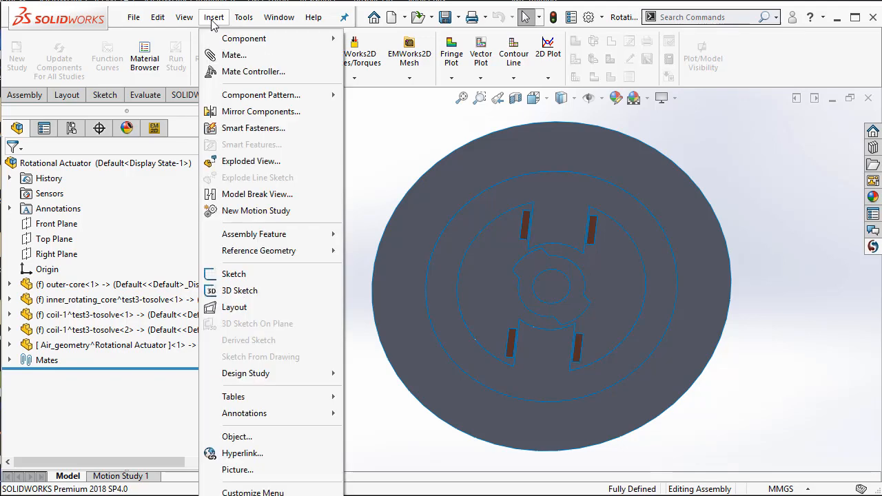
{"action": "mouse_move", "coordinate": [259, 250]}
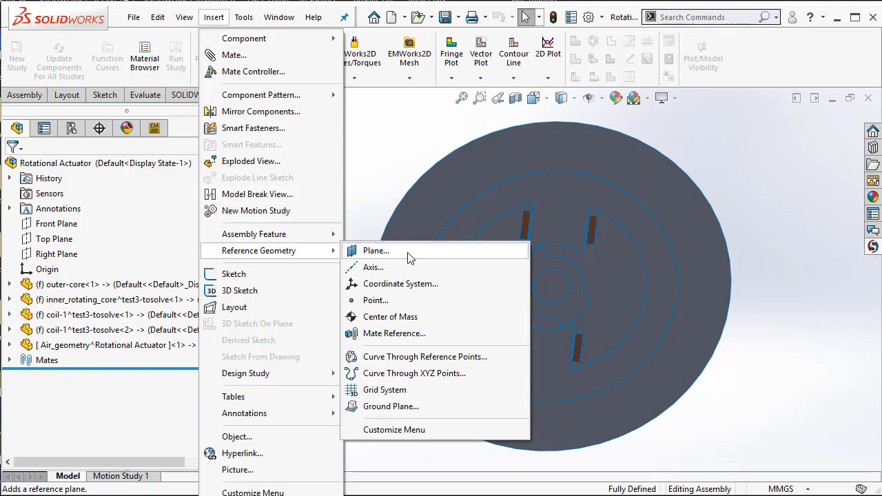
{"action": "left_click", "coordinate": [395, 285]}
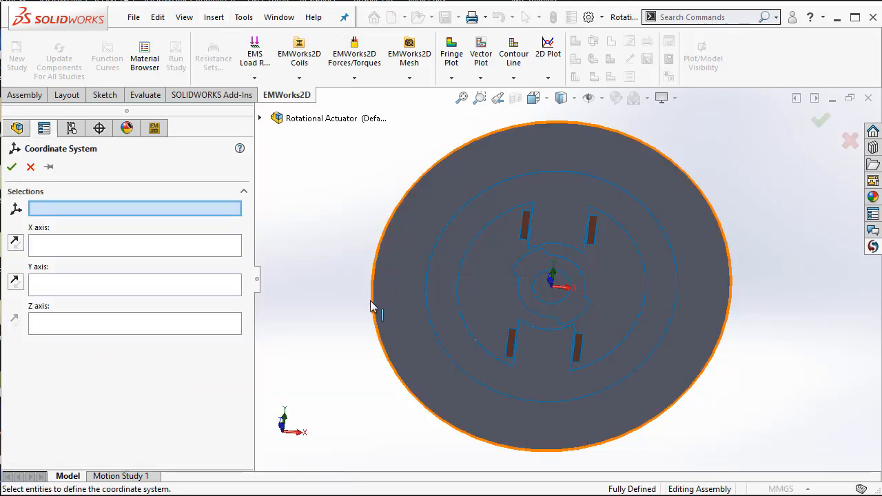
{"action": "middle_click_drag", "start_coordinate": [366, 333], "coordinate": [342, 361]}
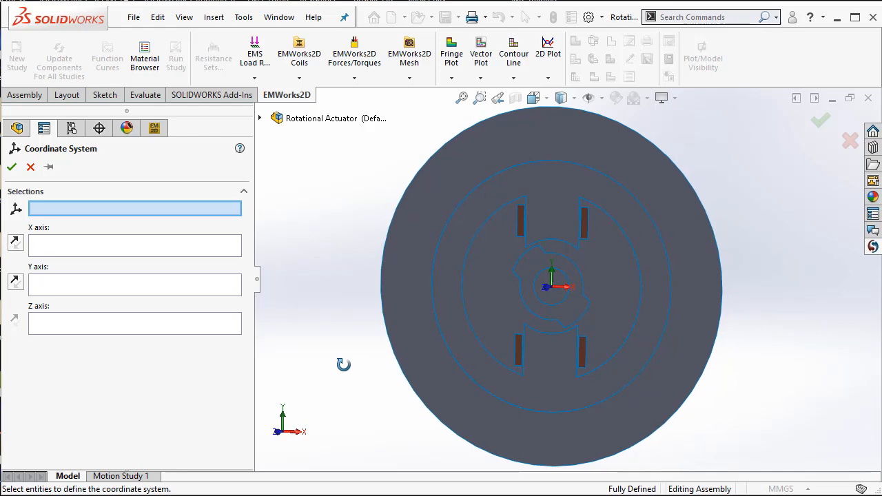
{"action": "left_click", "coordinate": [11, 167]}
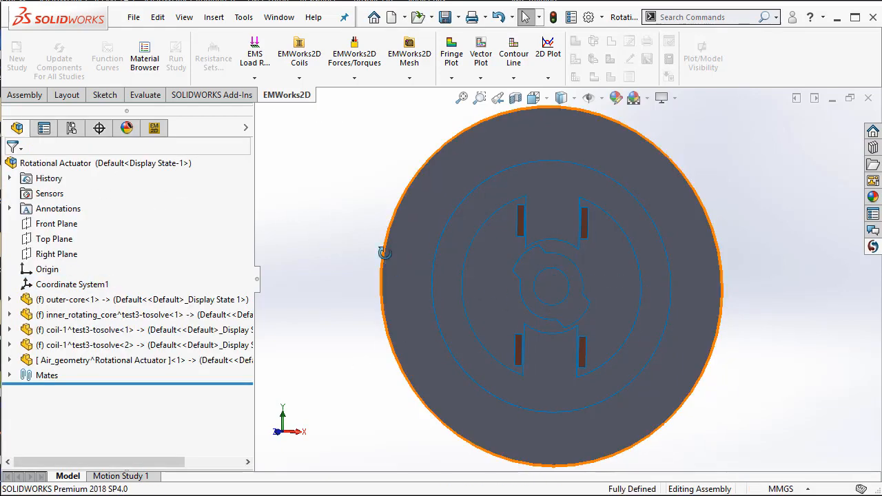
{"action": "middle_click_drag", "start_coordinate": [385, 250], "coordinate": [352, 233]}
{"action": "left_click", "coordinate": [66, 284]}
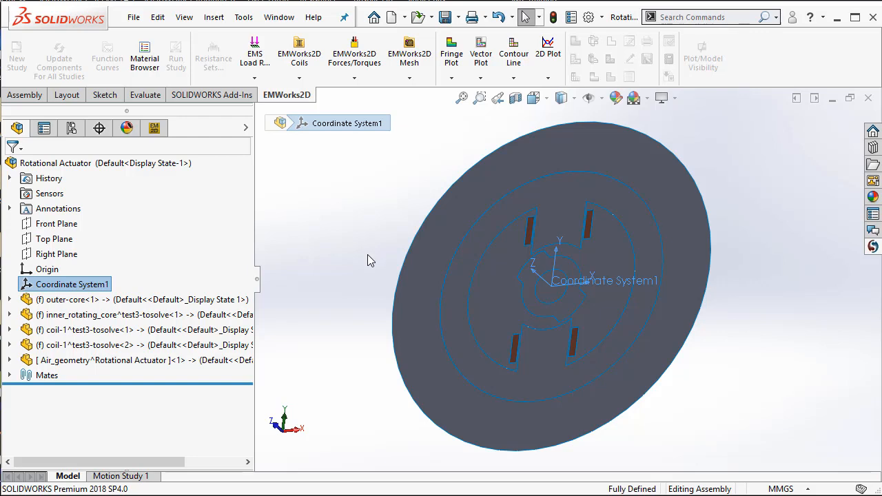
{"action": "middle_click_drag", "start_coordinate": [363, 272], "coordinate": [360, 292]}
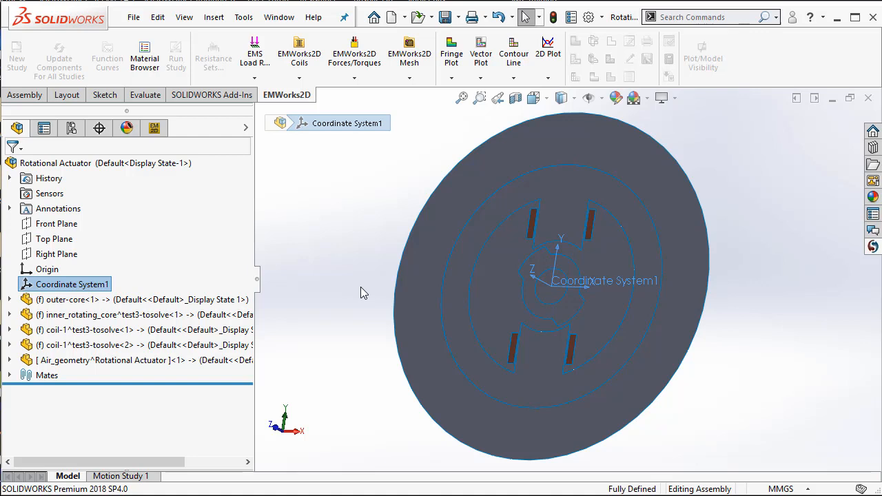
Create the magnetostatic study Study 1 with a Planar (XY) solution type referenced to Coordinate System1.
{"action": "left_click", "coordinate": [154, 129]}
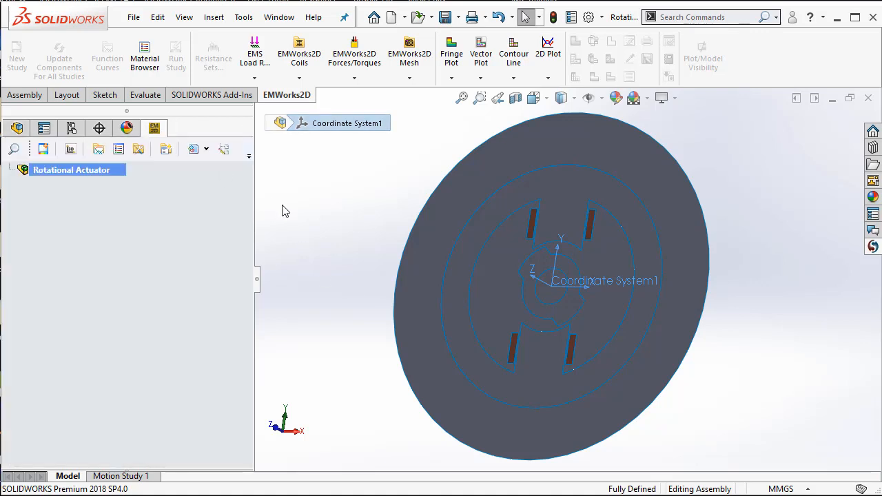
{"action": "right_click", "coordinate": [99, 172]}
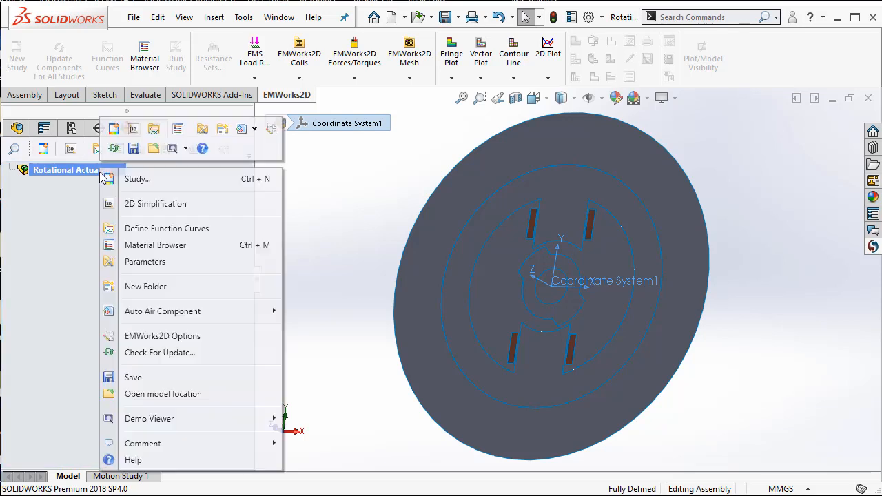
{"action": "left_click", "coordinate": [155, 181]}
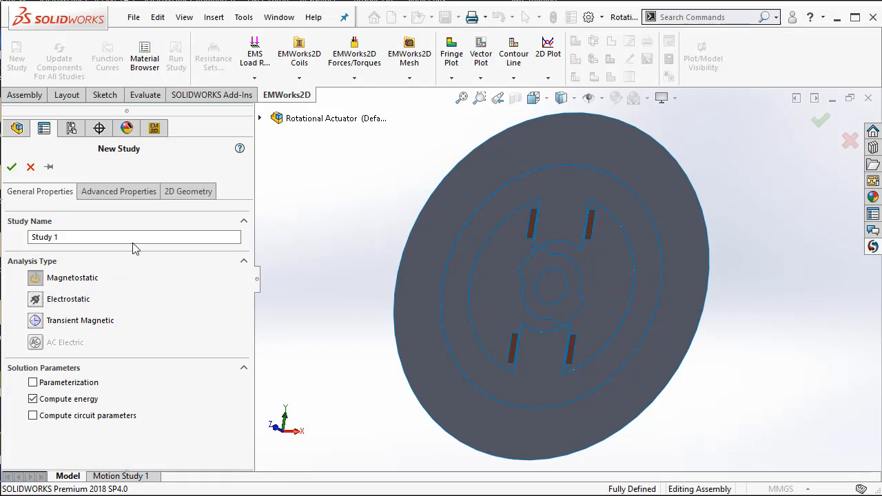
{"action": "left_click", "coordinate": [209, 192]}
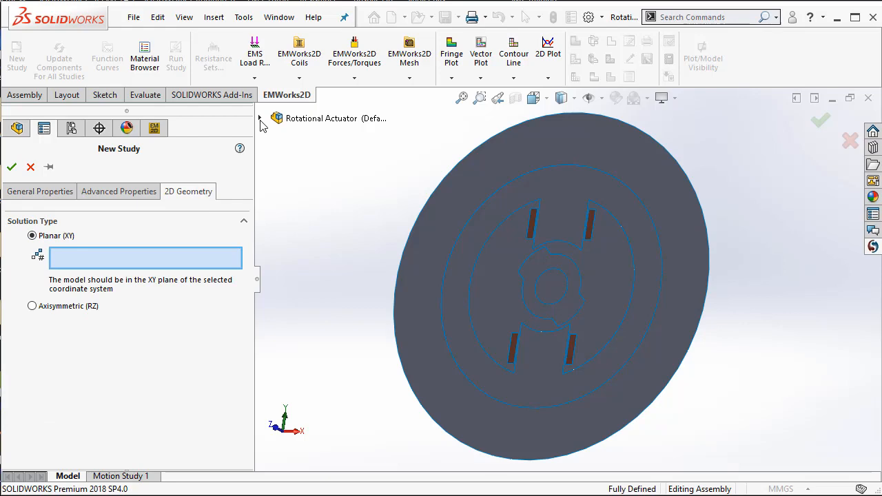
{"action": "left_click", "coordinate": [260, 117]}
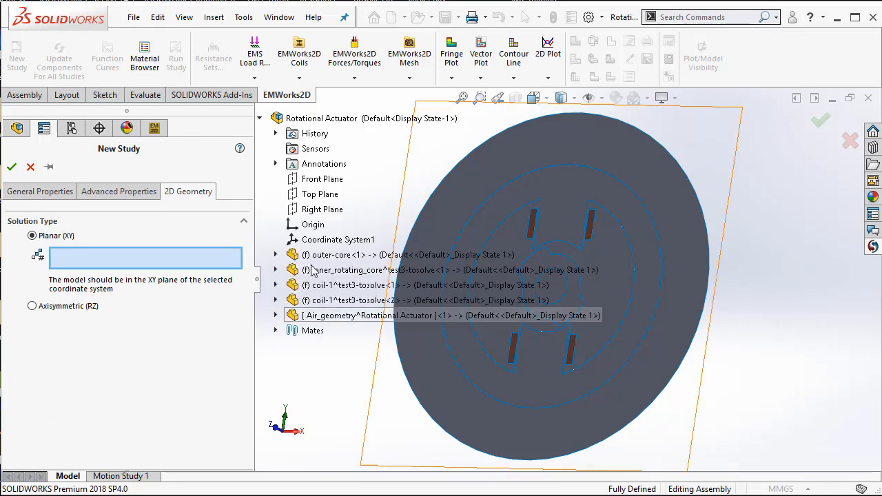
{"action": "left_click", "coordinate": [331, 240]}
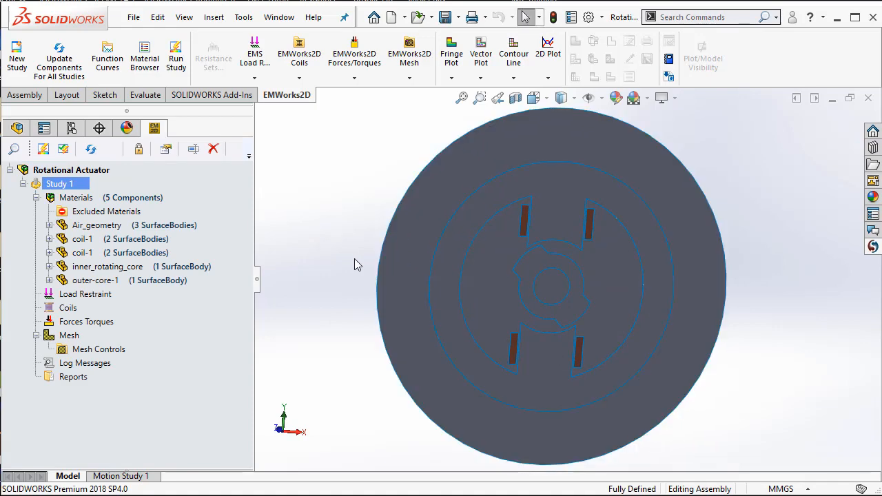
Assign the favorite material Air to the Air_geometry component.
{"action": "left_click", "coordinate": [153, 229]}
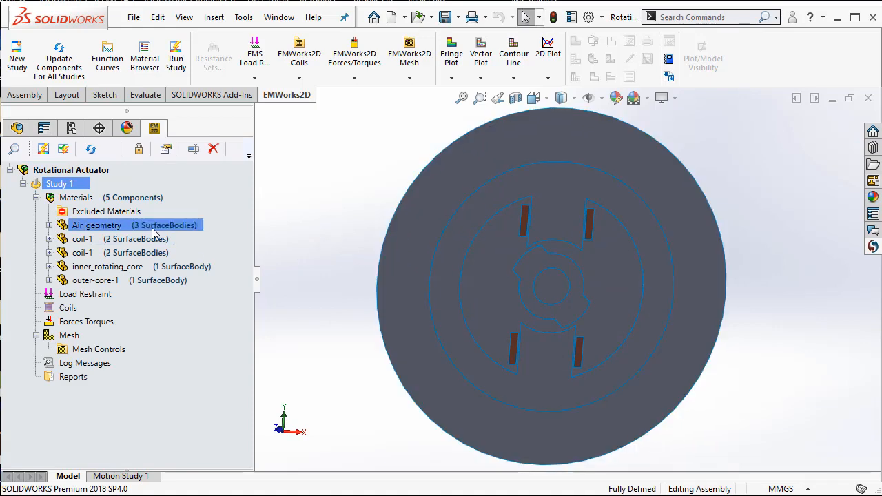
{"action": "right_click", "coordinate": [152, 230]}
{"action": "mouse_move", "coordinate": [201, 266]}
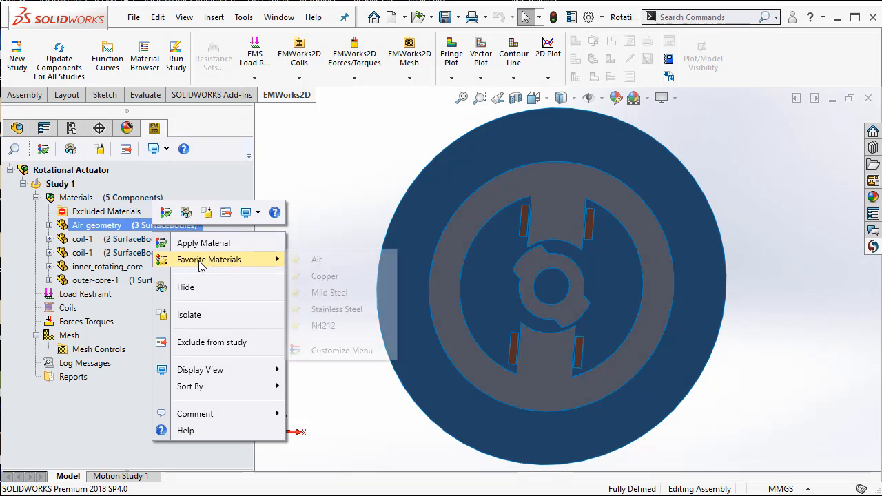
{"action": "left_click", "coordinate": [313, 262]}
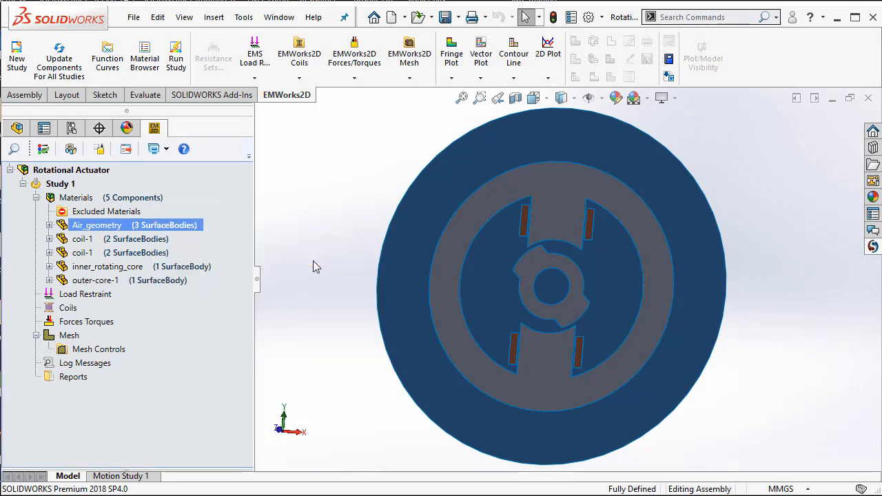
Assign the favorite material Copper to both coil-1 components together.
{"action": "left_click", "coordinate": [145, 240]}
{"action": "left_click", "coordinate": [147, 254], "text": "ctrl"}
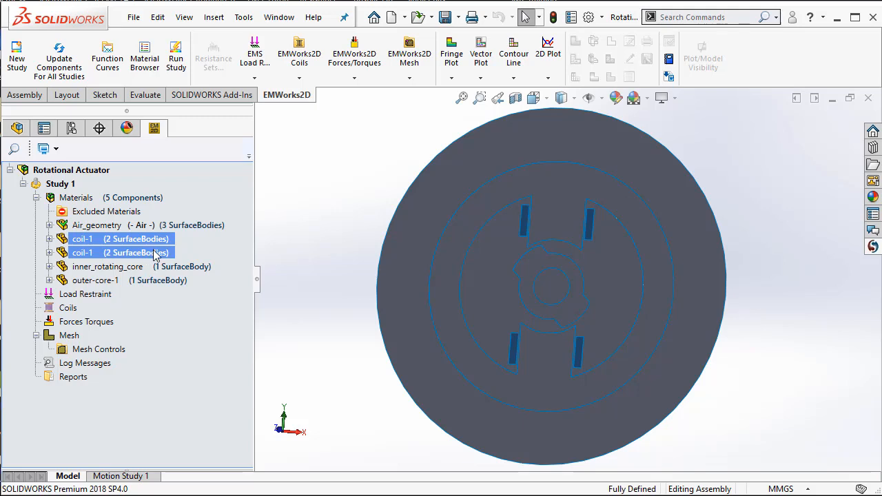
{"action": "right_click", "coordinate": [156, 254]}
{"action": "mouse_move", "coordinate": [207, 282]}
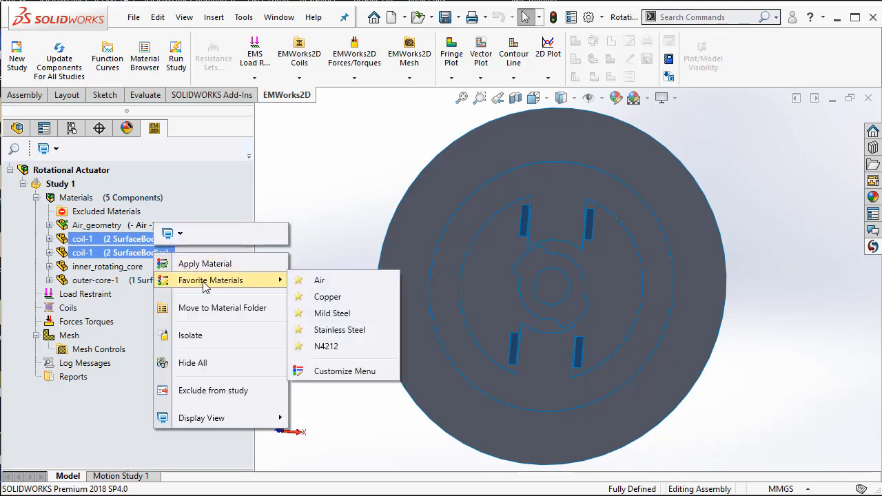
{"action": "left_click", "coordinate": [333, 301]}
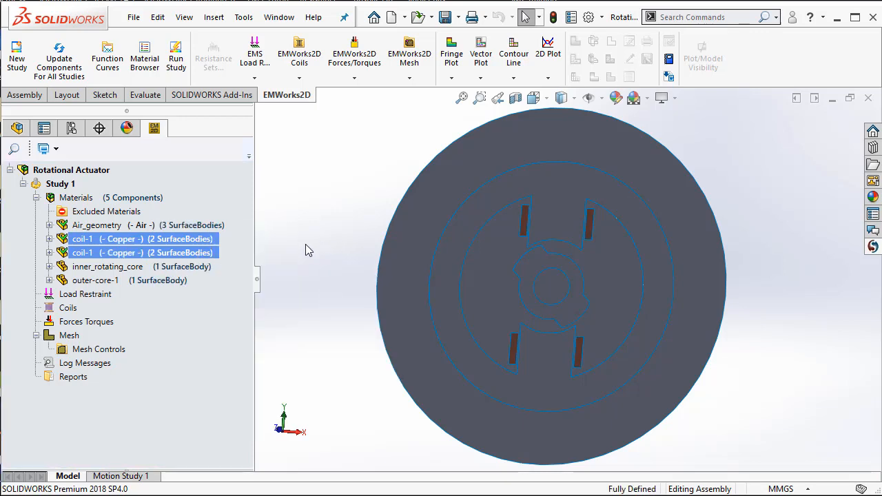
Select AISI 1010 Steel from the Non-linear materials library for inner_rotating_core and outer-core-1.
{"action": "left_click", "coordinate": [140, 270], "text": "ctrl"}
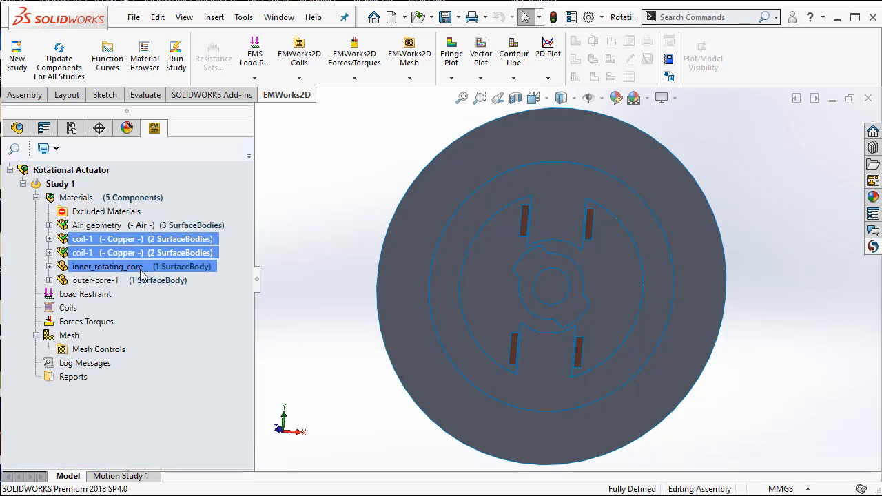
{"action": "left_click", "coordinate": [141, 271]}
{"action": "left_click", "coordinate": [145, 280], "text": "ctrl"}
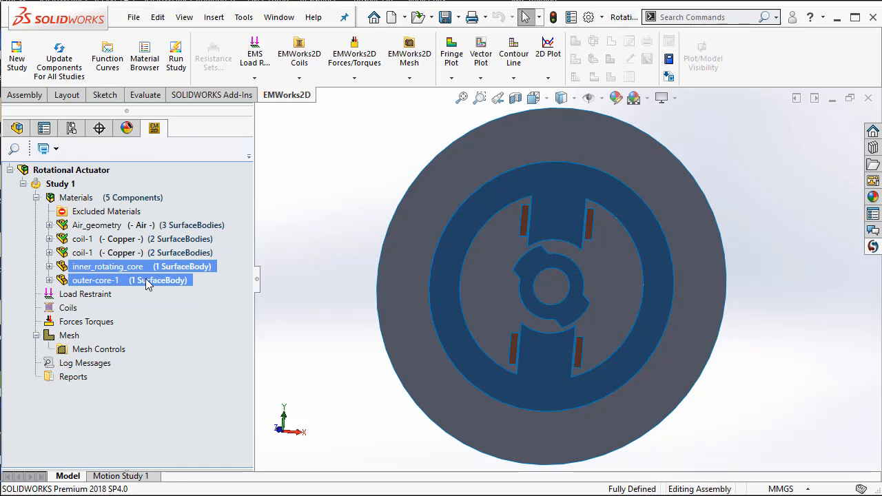
{"action": "right_click", "coordinate": [153, 283]}
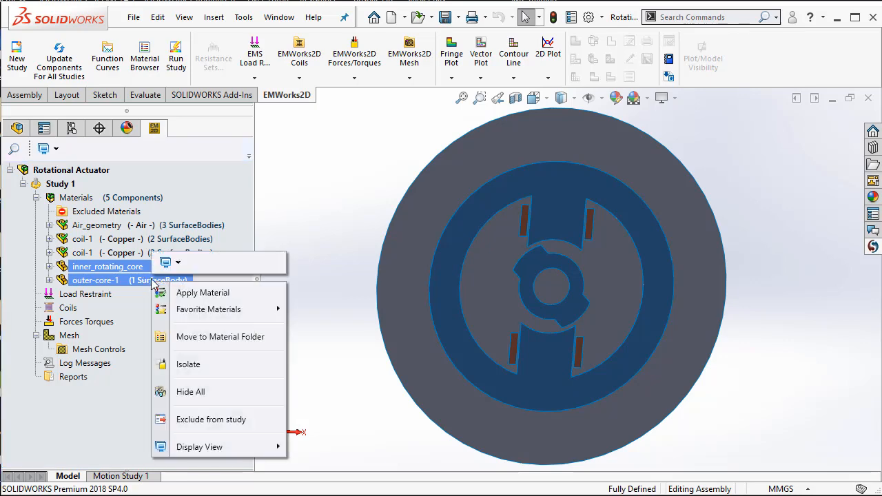
{"action": "left_click", "coordinate": [199, 293]}
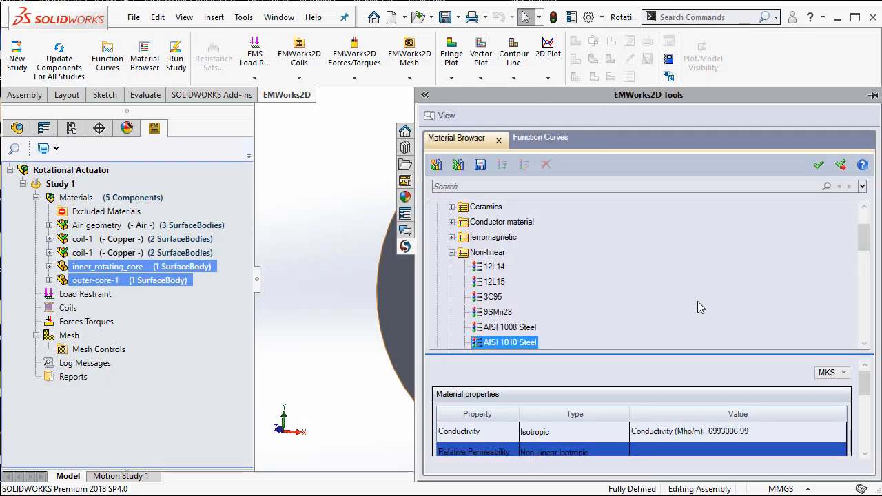
{"action": "left_click", "coordinate": [451, 254]}
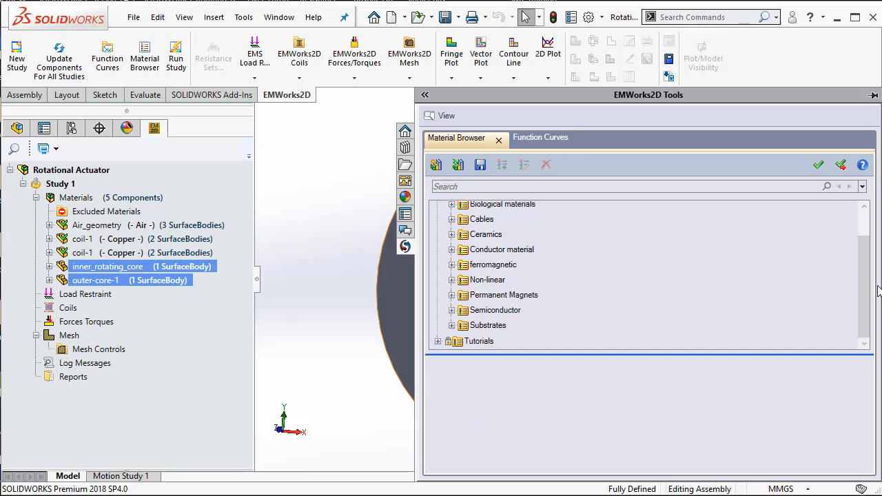
{"action": "scroll", "coordinate": [867, 236], "scroll_direction": "up", "scroll_amount": 2}
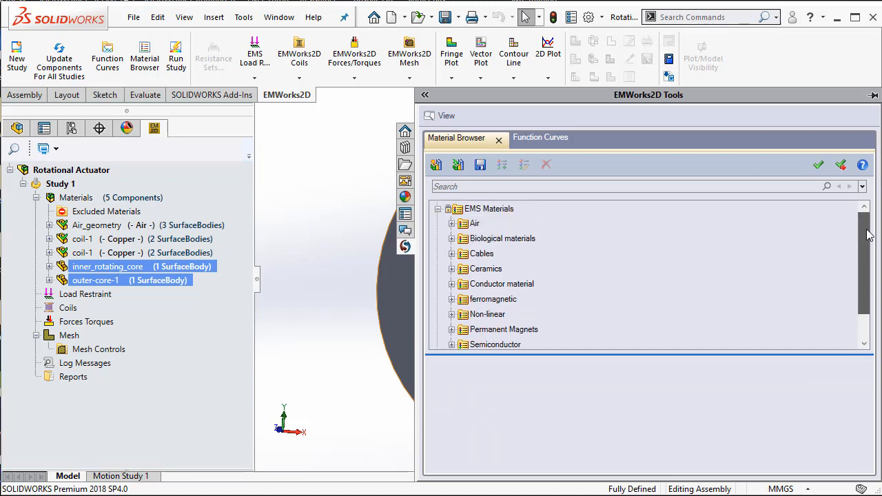
{"action": "scroll", "coordinate": [867, 235], "scroll_direction": "down", "scroll_amount": 2}
{"action": "left_click", "coordinate": [461, 303]}
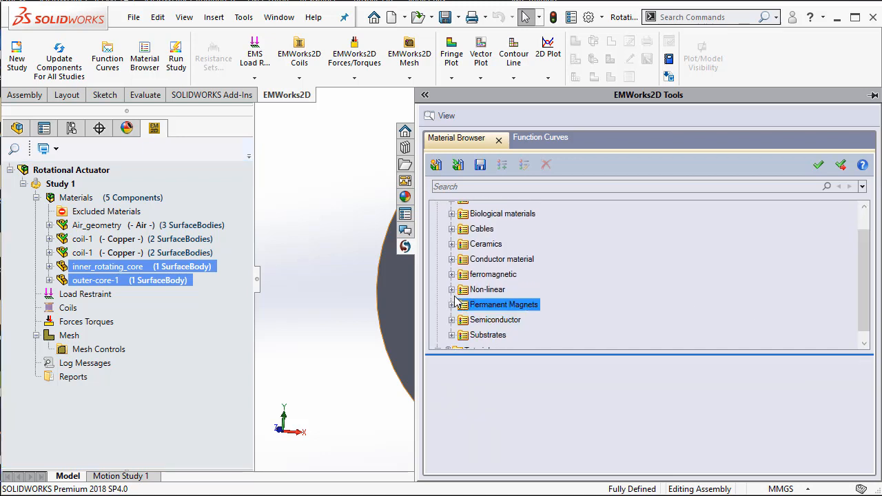
{"action": "left_click", "coordinate": [451, 290]}
{"action": "left_click", "coordinate": [509, 298]}
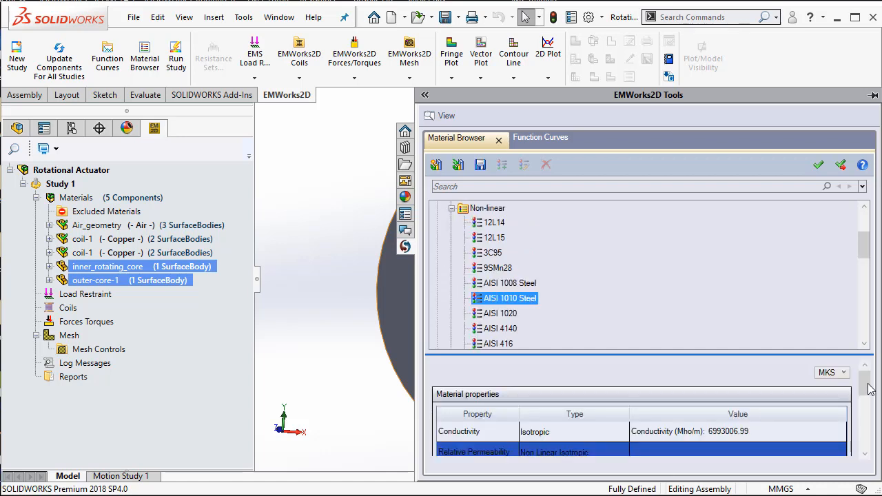
{"action": "mouse_move", "coordinate": [865, 378]}
{"action": "left_mouse_down"}
{"action": "mouse_move", "coordinate": [868, 433]}
{"action": "mouse_move", "coordinate": [875, 390]}
{"action": "left_mouse_up"}
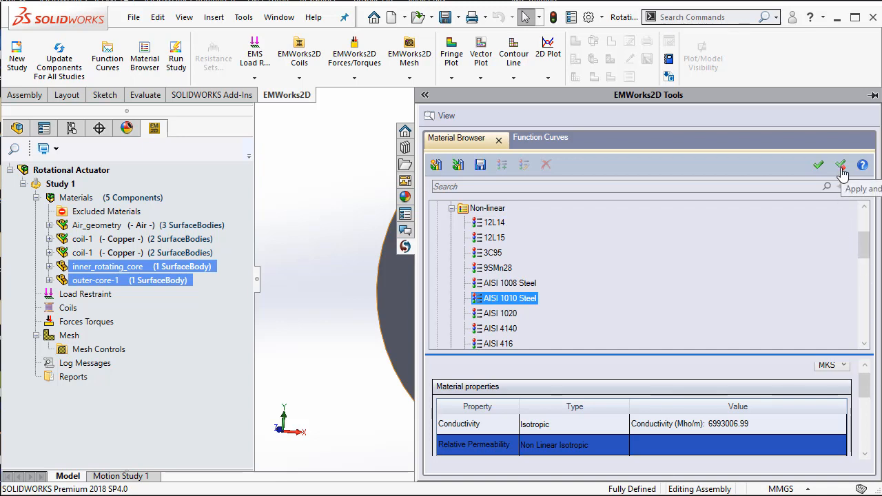
Add AISI 1010 Steel to the favorite materials and apply it to the inner and outer cores.
{"action": "right_click", "coordinate": [522, 306]}
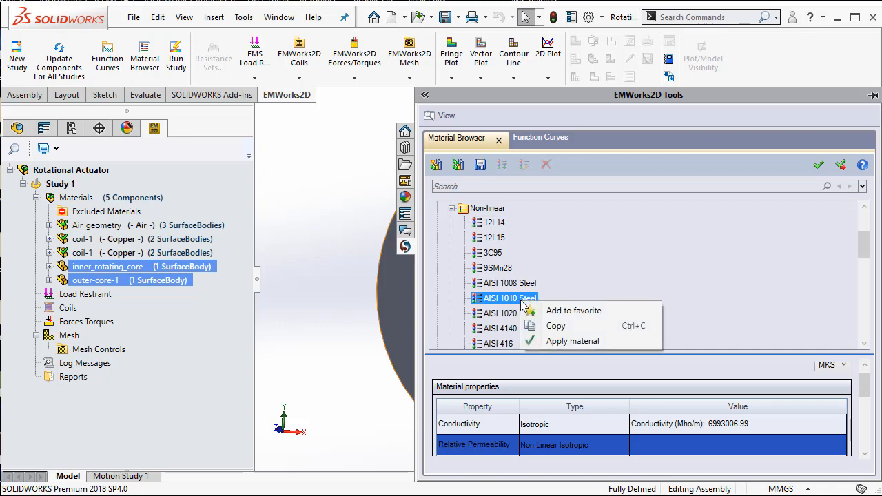
{"action": "left_click", "coordinate": [565, 312]}
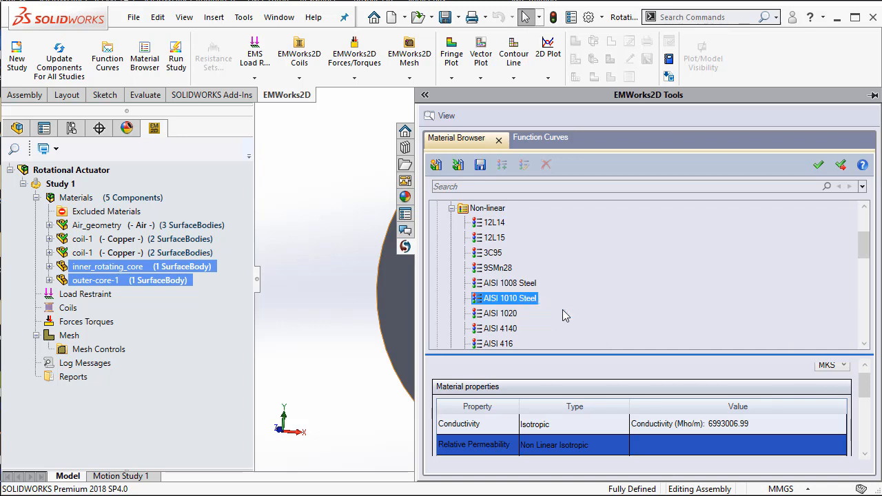
{"action": "left_click", "coordinate": [841, 166]}
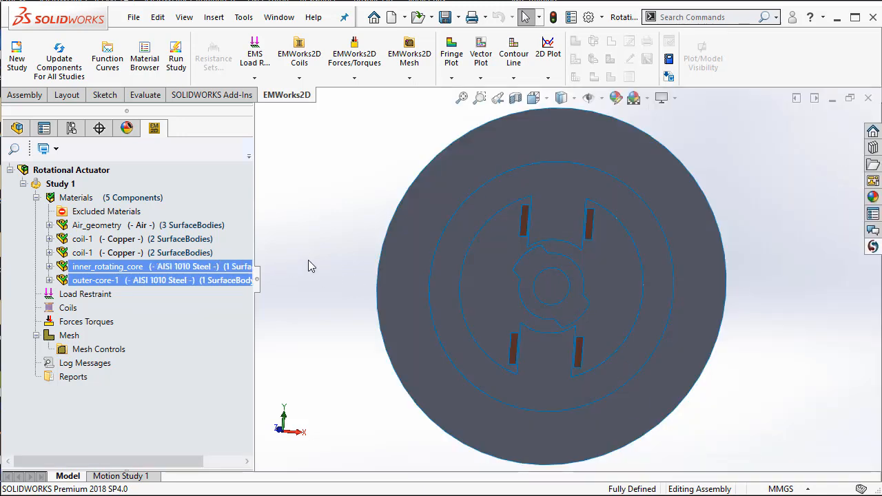
Apply a Magnetic Vector Potential restraint of 0 Weber/m to the outermost circular edge of the Air_geometry component.
{"action": "left_click", "coordinate": [36, 198]}
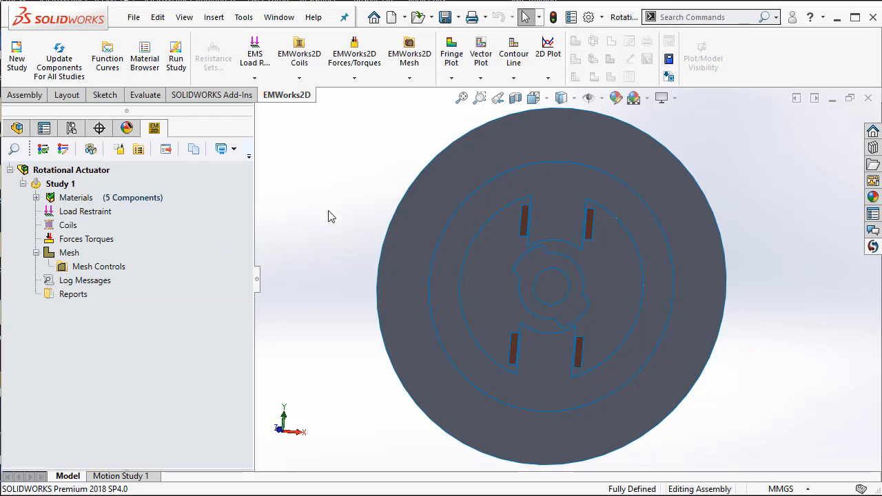
{"action": "mouse_move", "coordinate": [331, 215]}
{"action": "middle_mouse_down"}
{"action": "mouse_move", "coordinate": [331, 205]}
{"action": "mouse_move", "coordinate": [332, 212]}
{"action": "middle_mouse_up"}
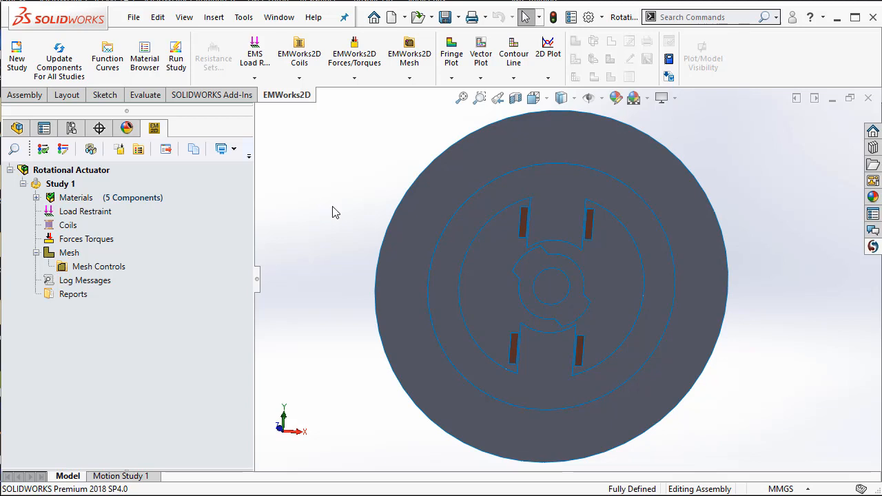
{"action": "right_click", "coordinate": [111, 216]}
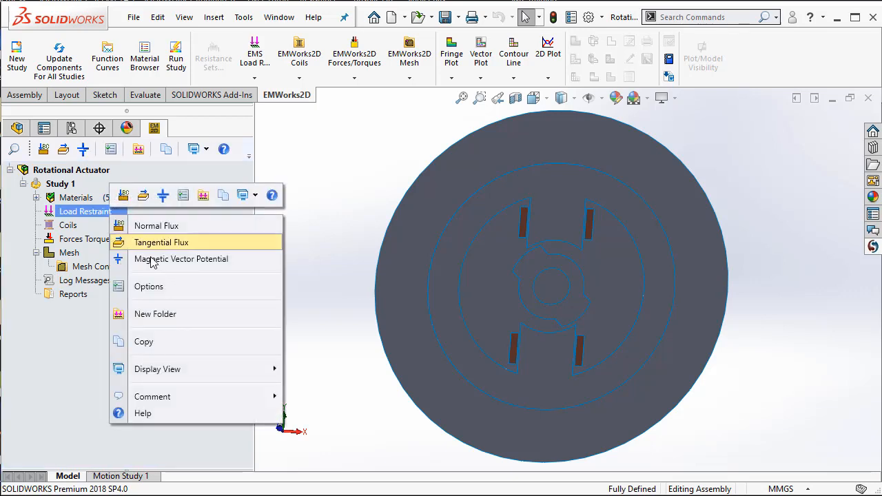
{"action": "left_click", "coordinate": [155, 261]}
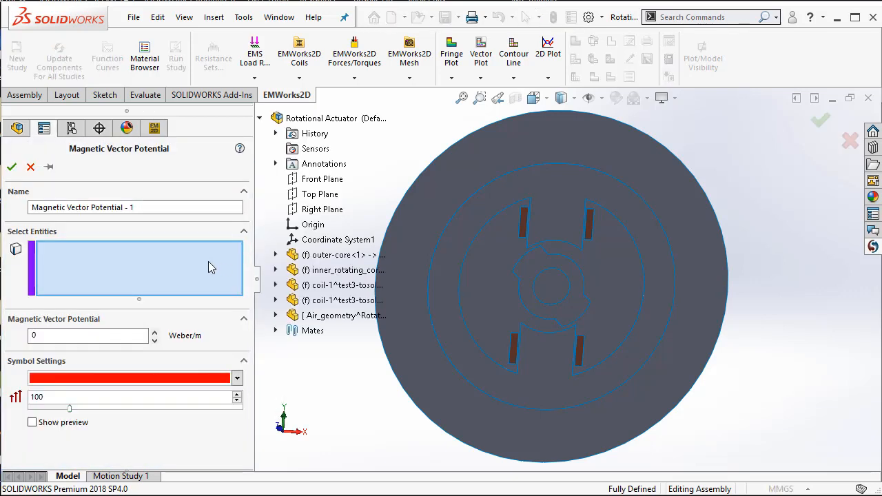
{"action": "left_click", "coordinate": [434, 166]}
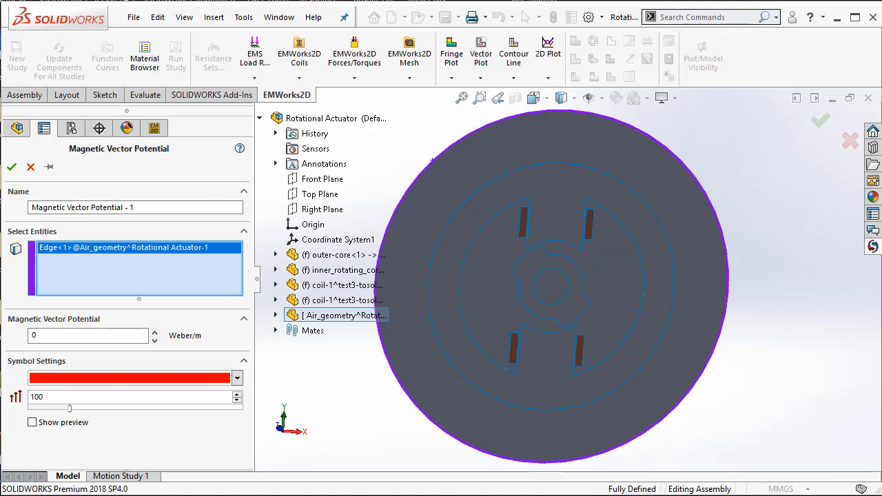
{"action": "left_click", "coordinate": [12, 169]}
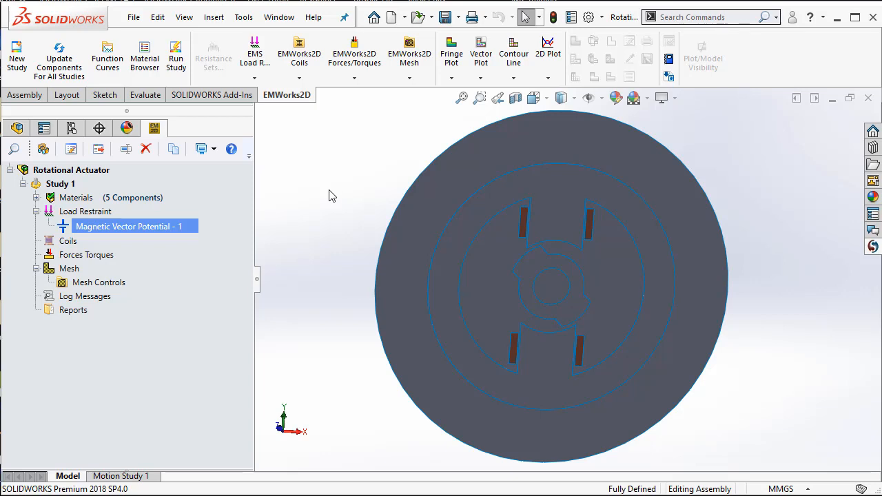
{"action": "left_click", "coordinate": [36, 211]}
Add a current-driven solid coil on the upper-right coil surface with a net current of 2250.
{"action": "left_click", "coordinate": [75, 228]}
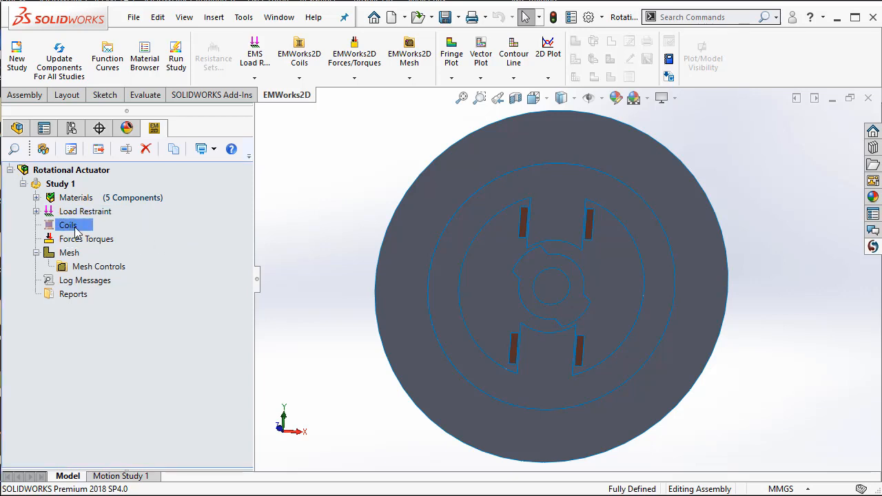
{"action": "left_click", "coordinate": [265, 218]}
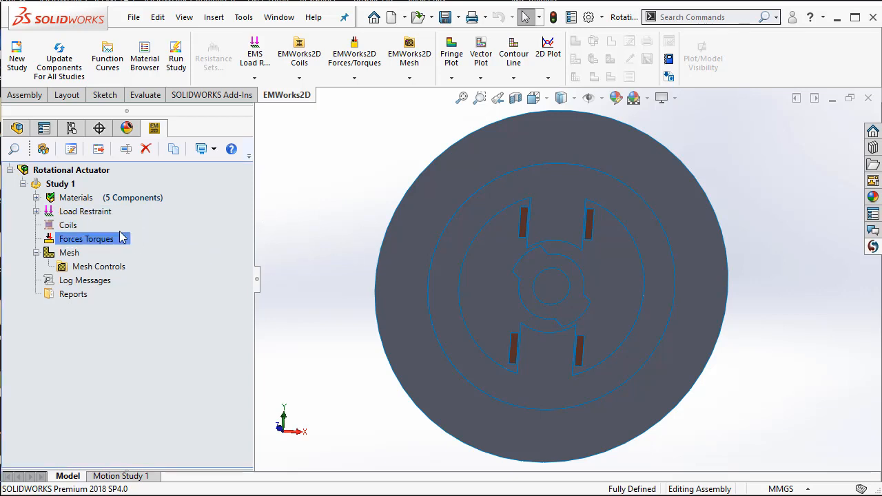
{"action": "left_click", "coordinate": [68, 227]}
{"action": "right_click", "coordinate": [68, 229]}
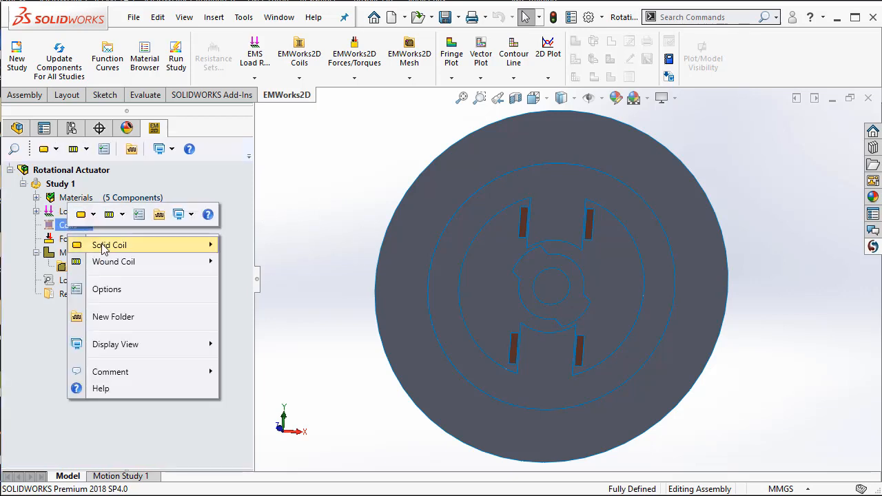
{"action": "mouse_move", "coordinate": [103, 247]}
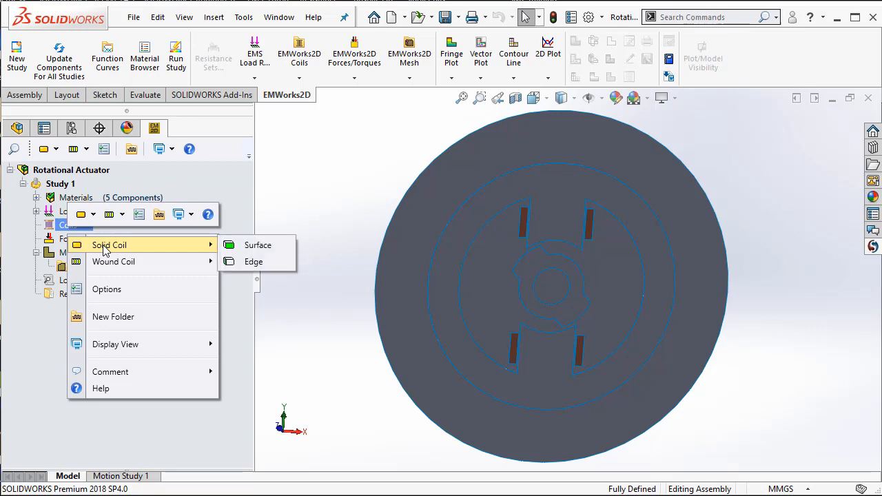
{"action": "left_click", "coordinate": [247, 246]}
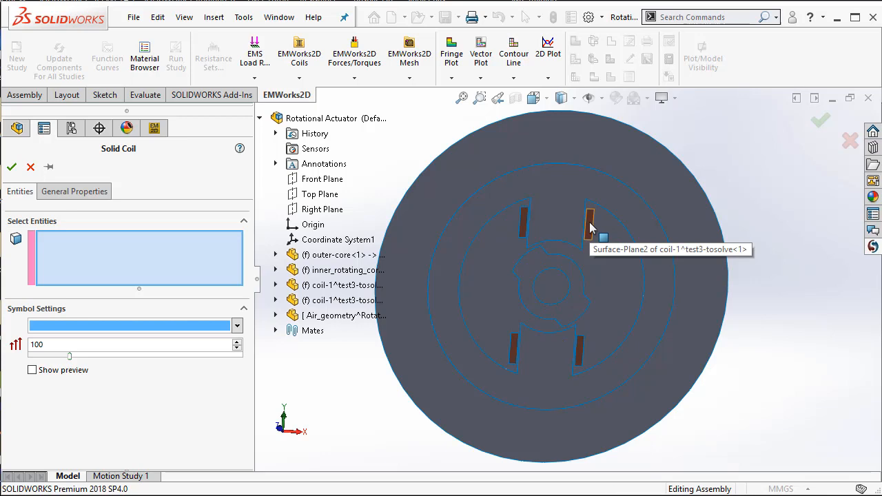
{"action": "left_click", "coordinate": [589, 227]}
{"action": "left_click", "coordinate": [74, 192]}
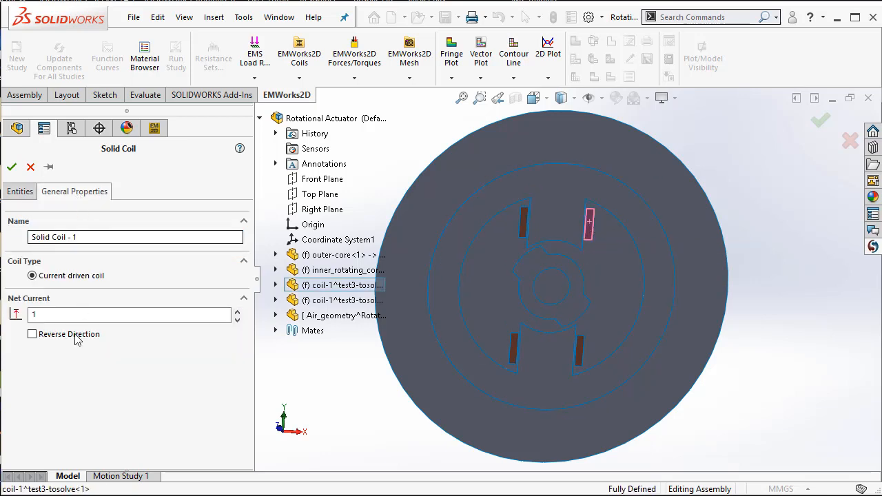
{"action": "double_click", "coordinate": [71, 313]}
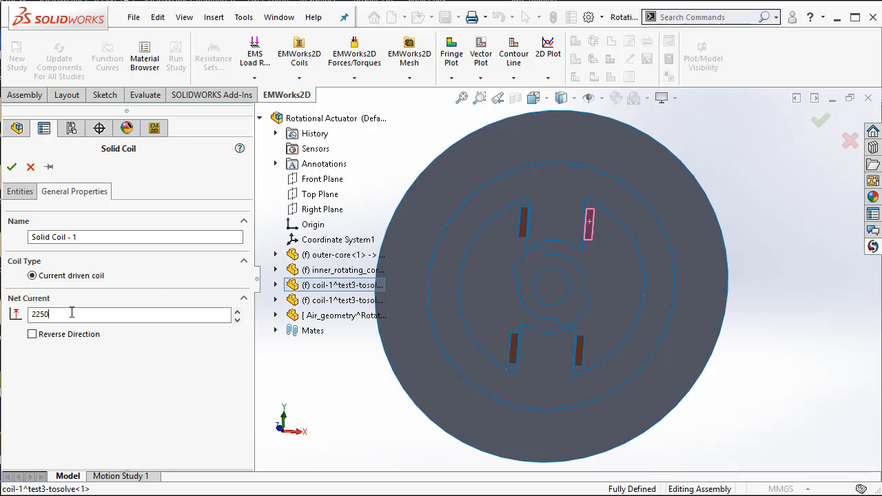
{"action": "left_click", "coordinate": [11, 168]}
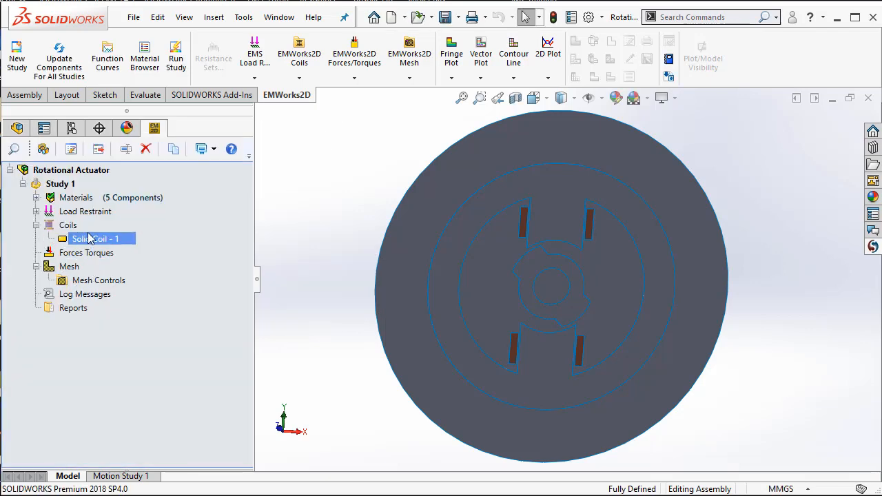
Add a solid coil on the upper-left coil surface with a net current of 2250 in the reverse direction.
{"action": "right_click", "coordinate": [75, 231]}
{"action": "mouse_move", "coordinate": [165, 236]}
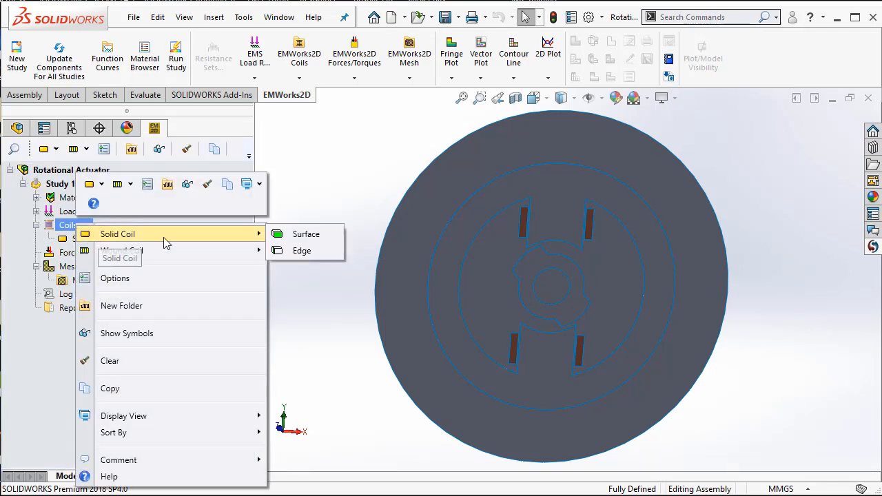
{"action": "left_click", "coordinate": [293, 241]}
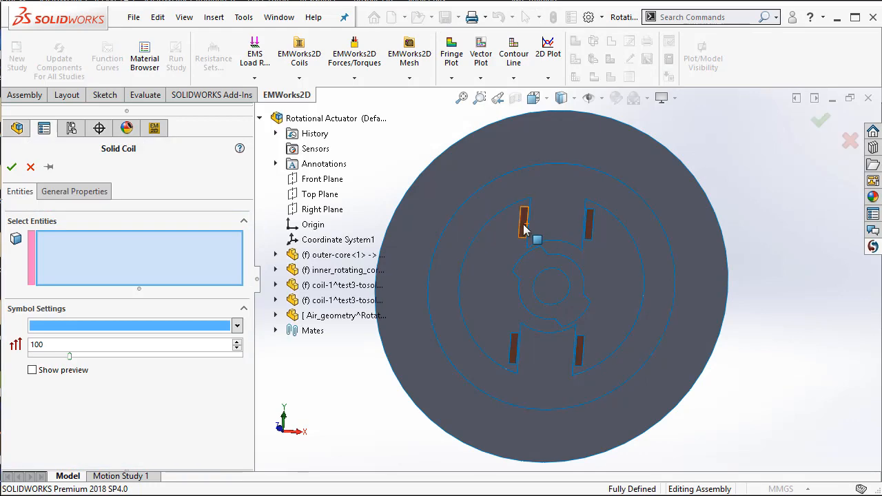
{"action": "left_click", "coordinate": [524, 231]}
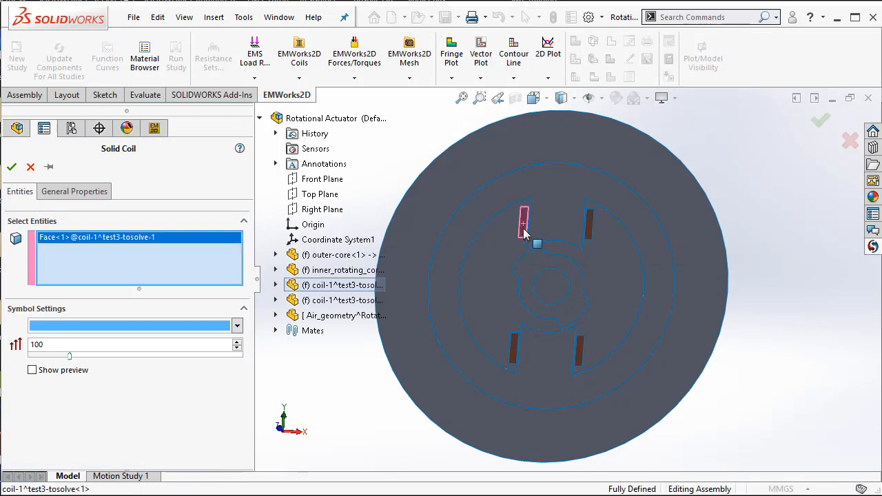
{"action": "left_click", "coordinate": [102, 193]}
{"action": "left_click", "coordinate": [66, 334]}
{"action": "double_click", "coordinate": [59, 319]}
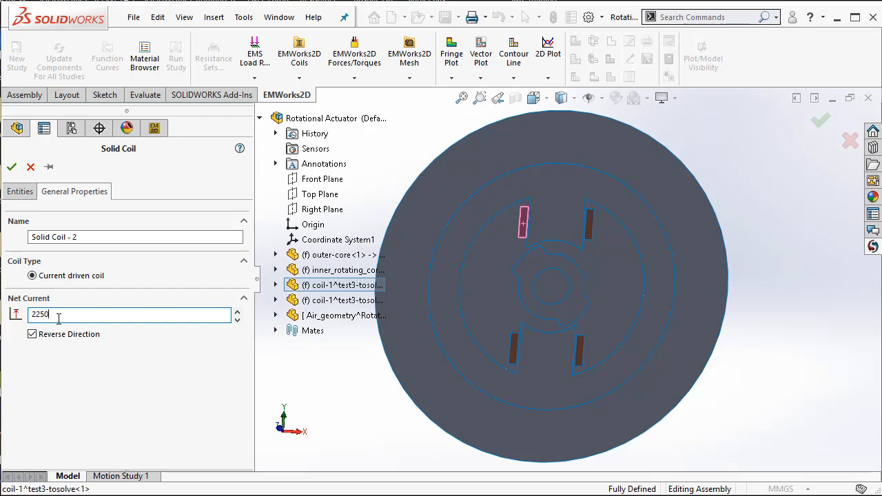
{"action": "left_click", "coordinate": [11, 167]}
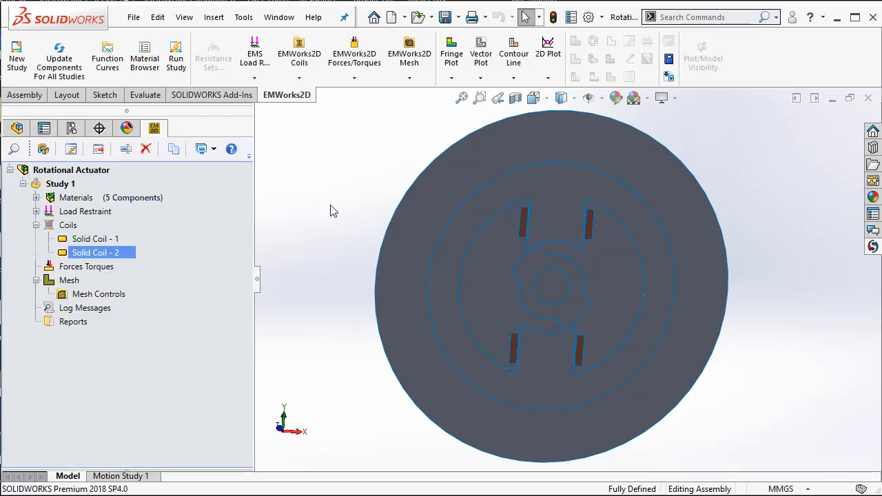
Inspect the two upper coil surfaces, Surface-Plane2 and Surface-Plane1, by selecting each one in the model.
{"action": "scroll", "coordinate": [622, 246], "scroll_direction": "down", "scroll_amount": 5}
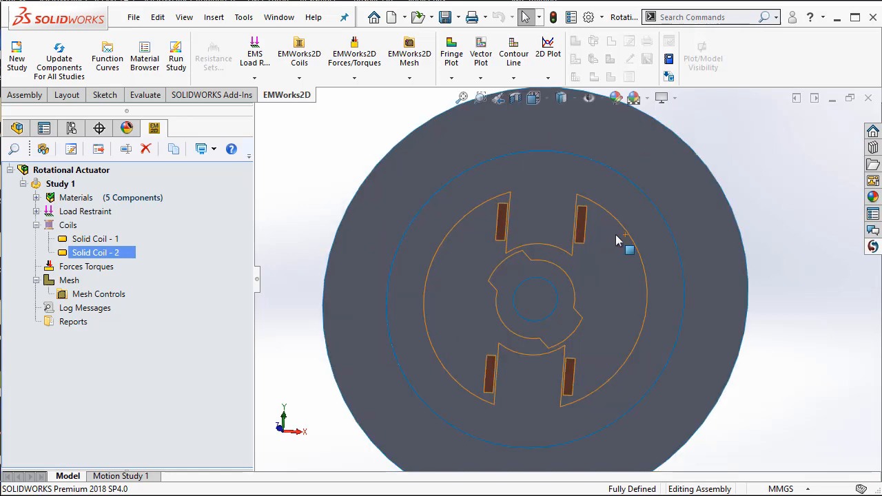
{"action": "left_click", "coordinate": [502, 219]}
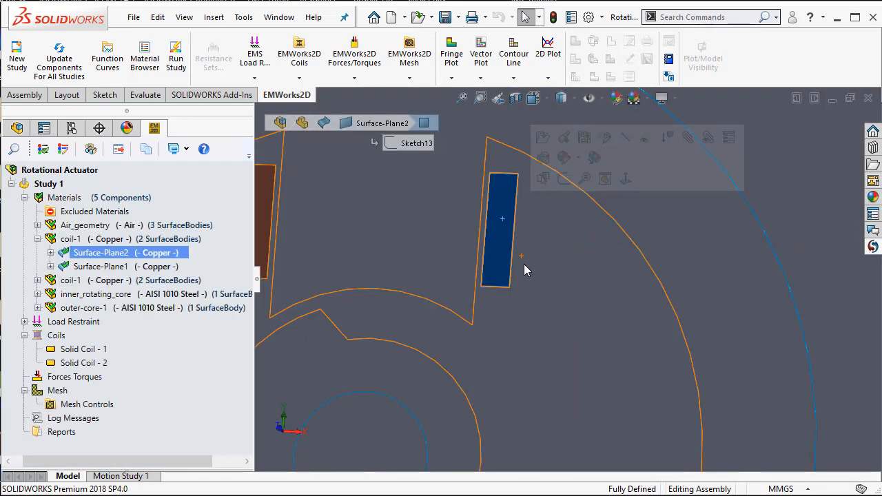
{"action": "scroll", "coordinate": [482, 265], "scroll_direction": "up", "scroll_amount": 5}
{"action": "left_click", "coordinate": [422, 267]}
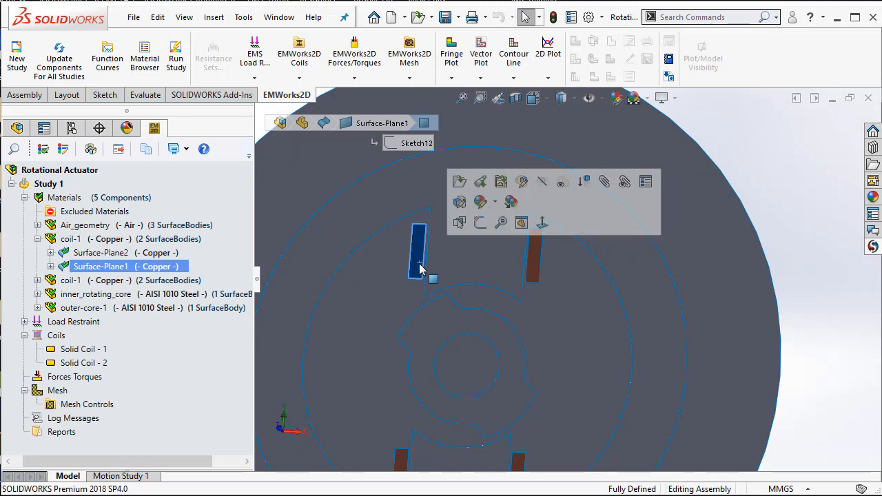
{"action": "scroll", "coordinate": [475, 289], "scroll_direction": "up", "scroll_amount": 5}
{"action": "scroll", "coordinate": [655, 379], "scroll_direction": "down", "scroll_amount": 2}
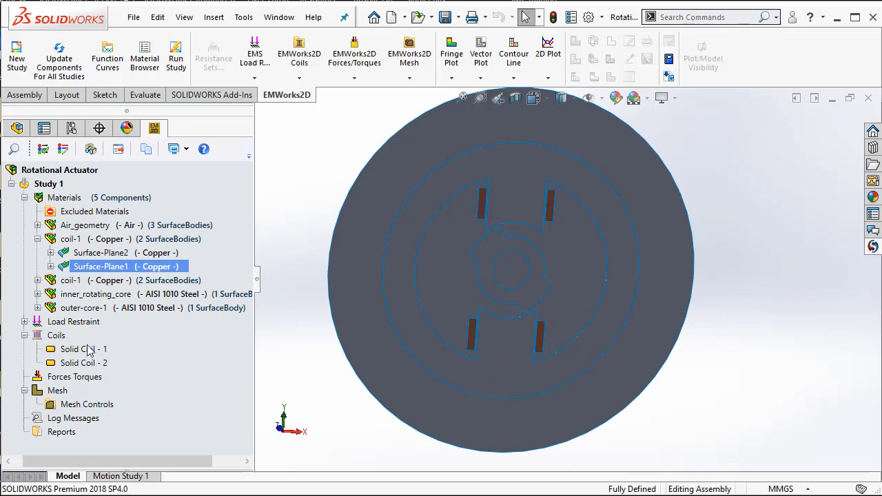
Add a current-driven solid coil on the lower-right coil surface and enter its net current without reversing the direction.
{"action": "right_click", "coordinate": [66, 338]}
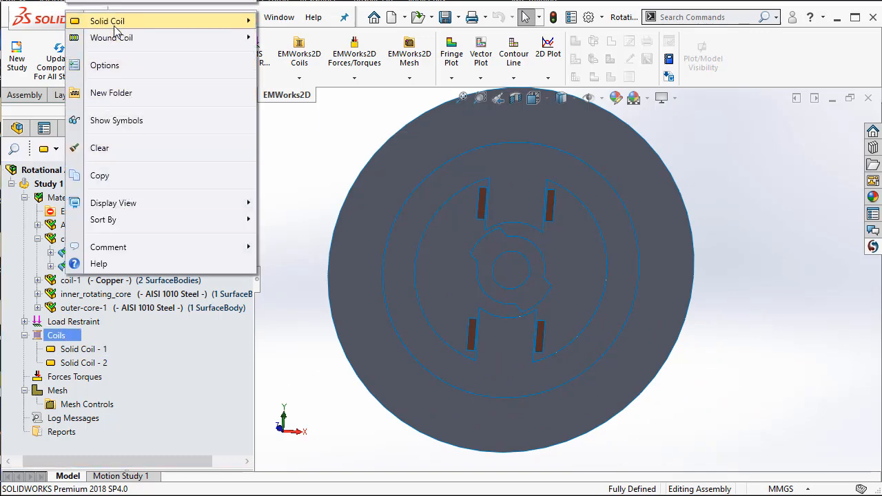
{"action": "mouse_move", "coordinate": [181, 25]}
{"action": "left_click", "coordinate": [292, 22]}
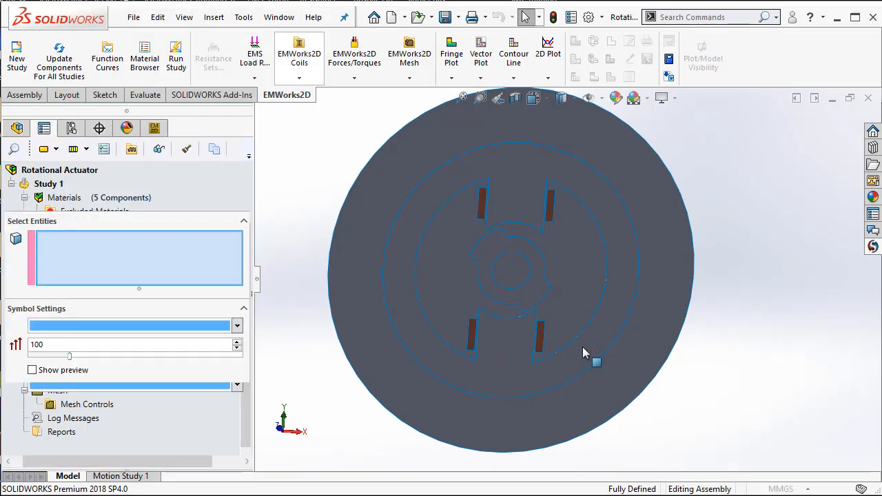
{"action": "scroll", "coordinate": [545, 348], "scroll_direction": "down", "scroll_amount": 2}
{"action": "left_click", "coordinate": [540, 331]}
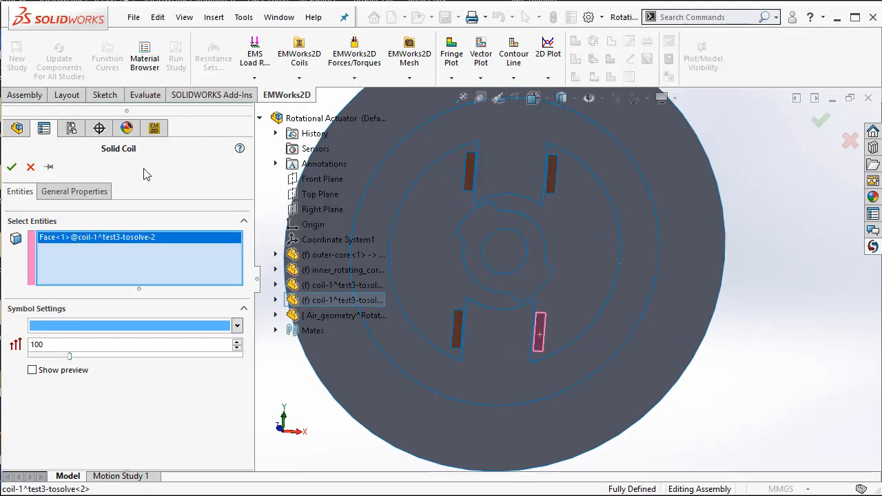
{"action": "left_click", "coordinate": [75, 191]}
{"action": "double_click", "coordinate": [61, 312]}
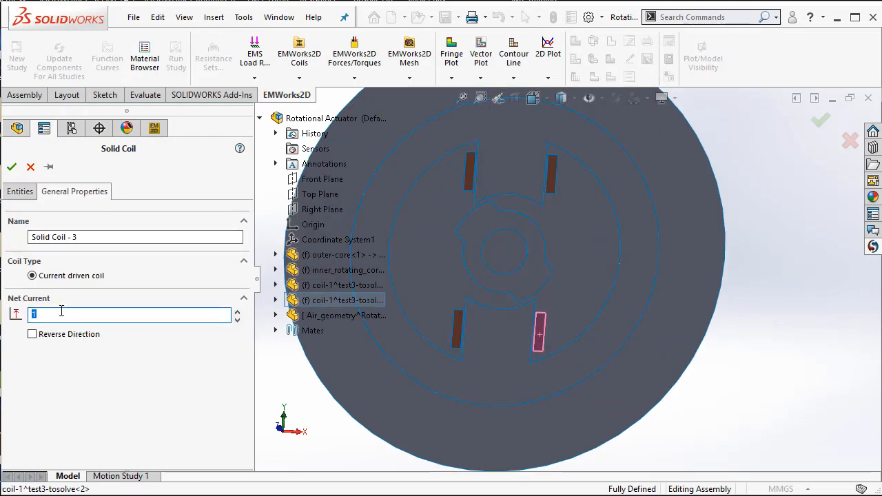
{"action": "left_click", "coordinate": [12, 167]}
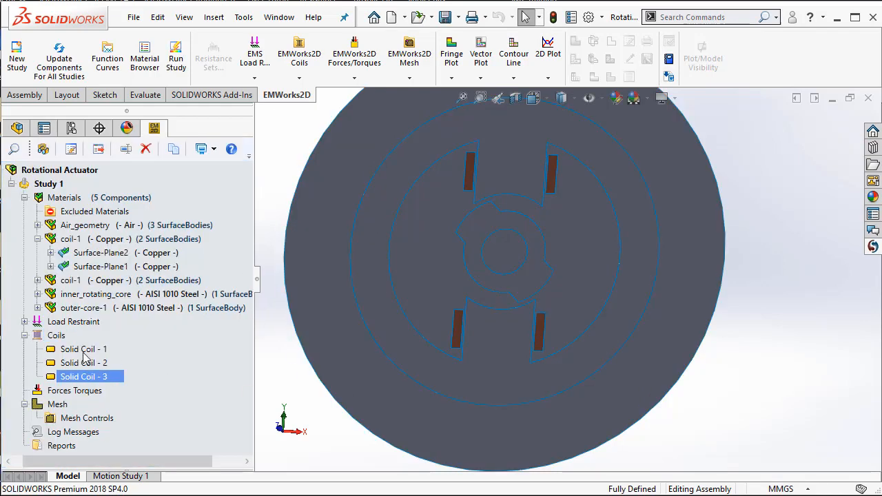
Add a solid coil on the lower-left coil surface with a net current of 2250 in the reverse direction.
{"action": "right_click", "coordinate": [55, 335]}
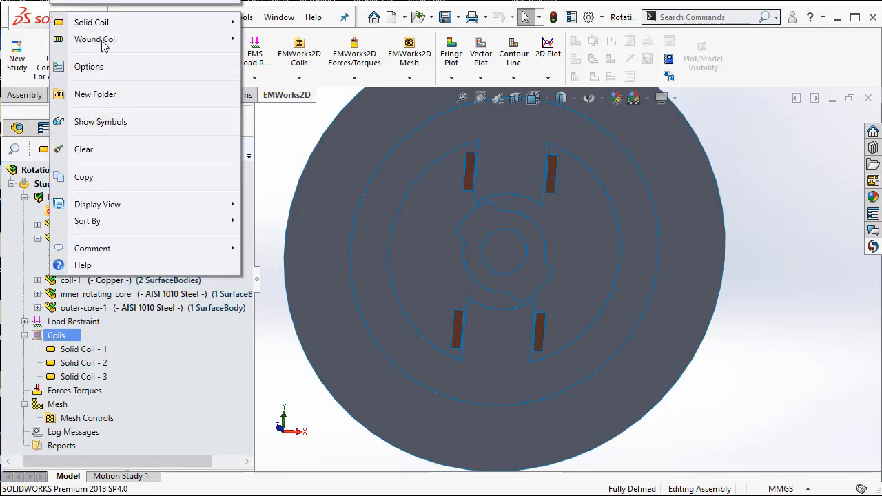
{"action": "mouse_move", "coordinate": [227, 22]}
{"action": "left_click", "coordinate": [270, 22]}
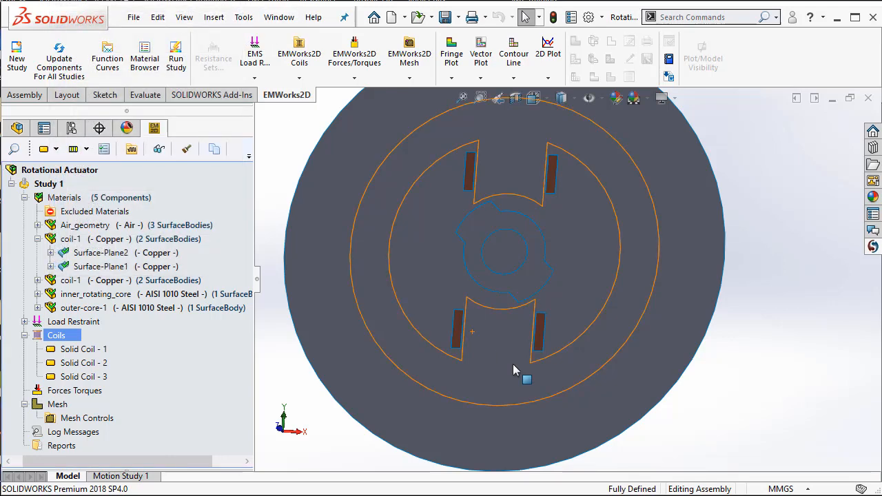
{"action": "left_click", "coordinate": [458, 335]}
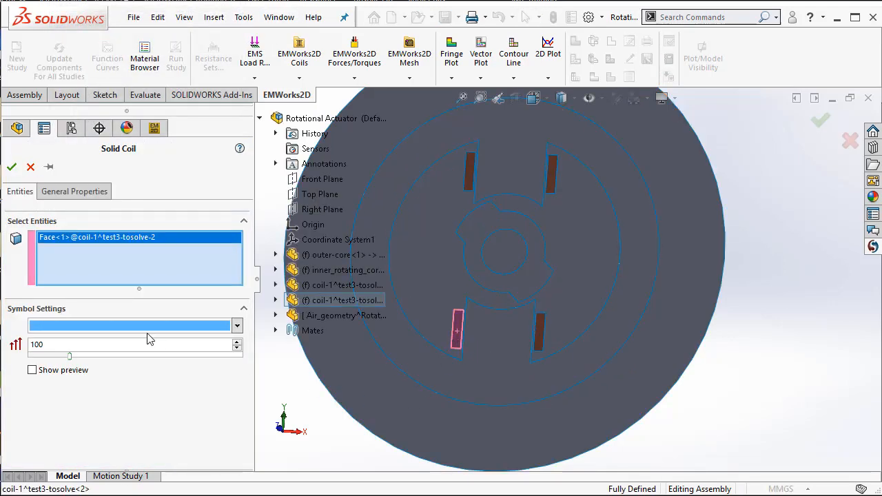
{"action": "left_click", "coordinate": [71, 193]}
{"action": "left_click", "coordinate": [60, 335]}
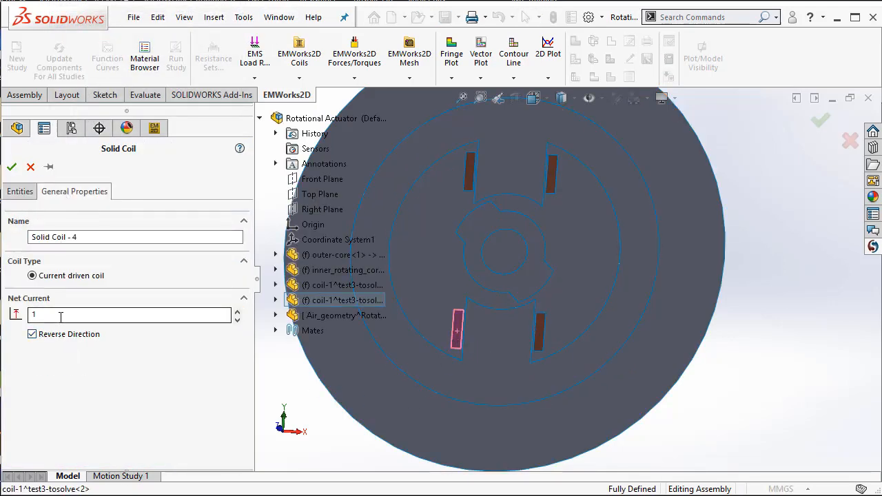
{"action": "left_click", "coordinate": [60, 317]}
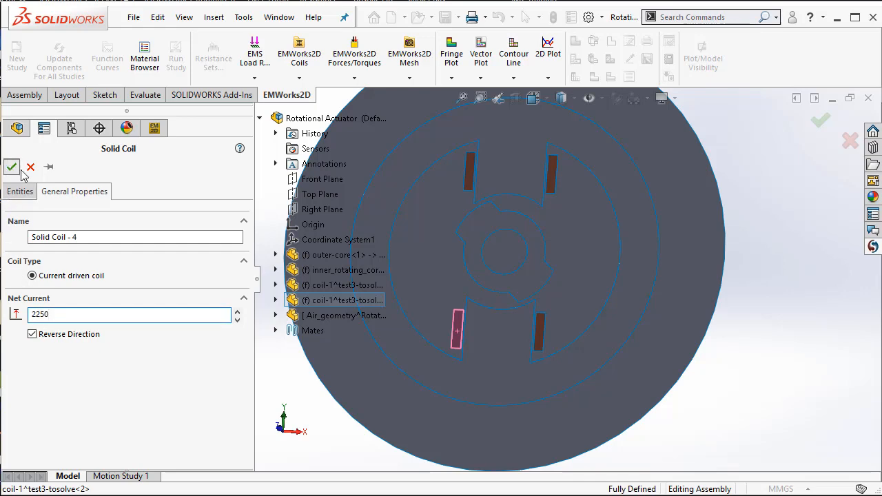
{"action": "left_click", "coordinate": [12, 167]}
{"action": "scroll", "coordinate": [746, 269], "scroll_direction": "up", "scroll_amount": 1}
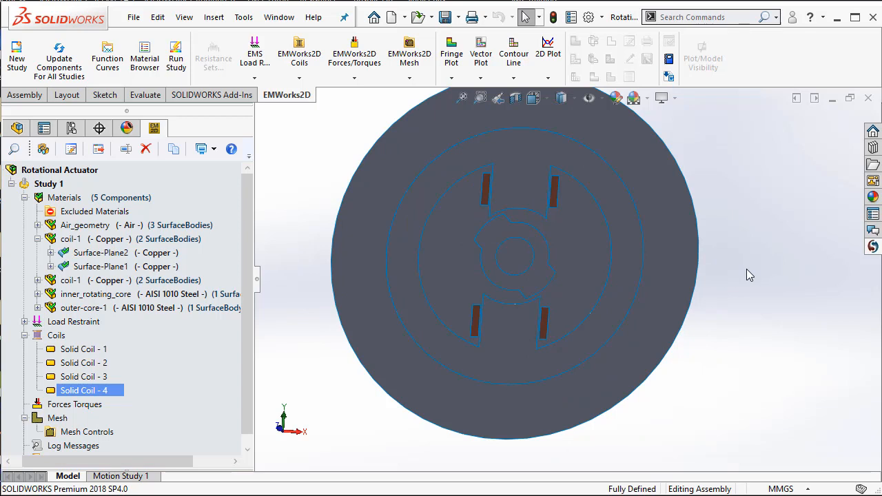
{"action": "scroll", "coordinate": [747, 270], "scroll_direction": "up", "scroll_amount": 1}
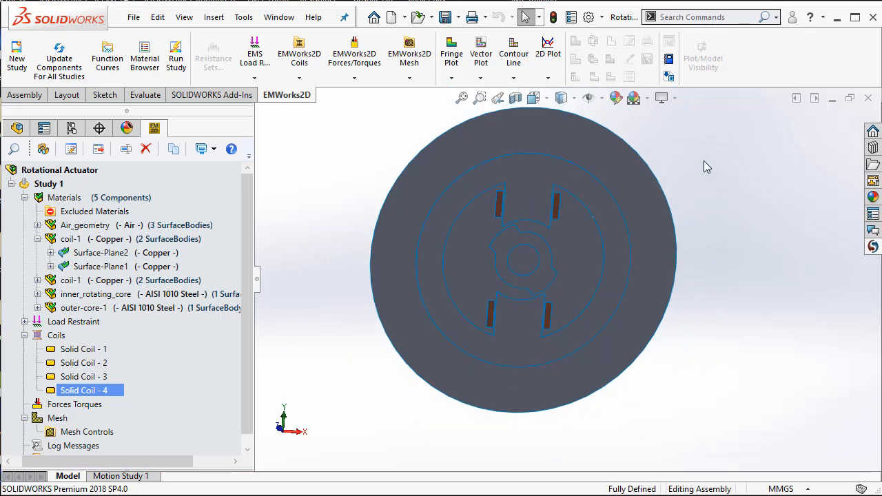
Review the defined solid coils by selecting them in the study tree, and collapse the coils group.
{"action": "left_click", "coordinate": [94, 350]}
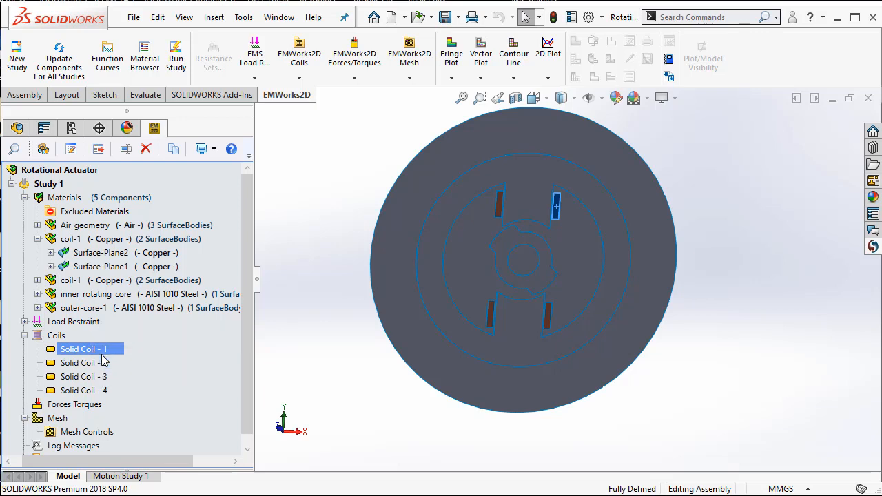
{"action": "mouse_move", "coordinate": [102, 354]}
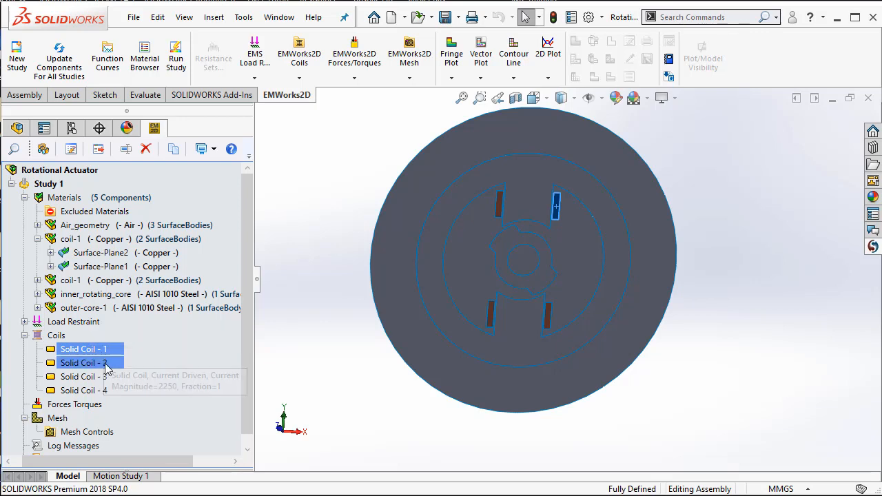
{"action": "left_click", "coordinate": [105, 377], "text": "ctrl"}
{"action": "left_click", "coordinate": [105, 378], "text": "ctrl"}
{"action": "left_click", "coordinate": [103, 390], "text": "ctrl"}
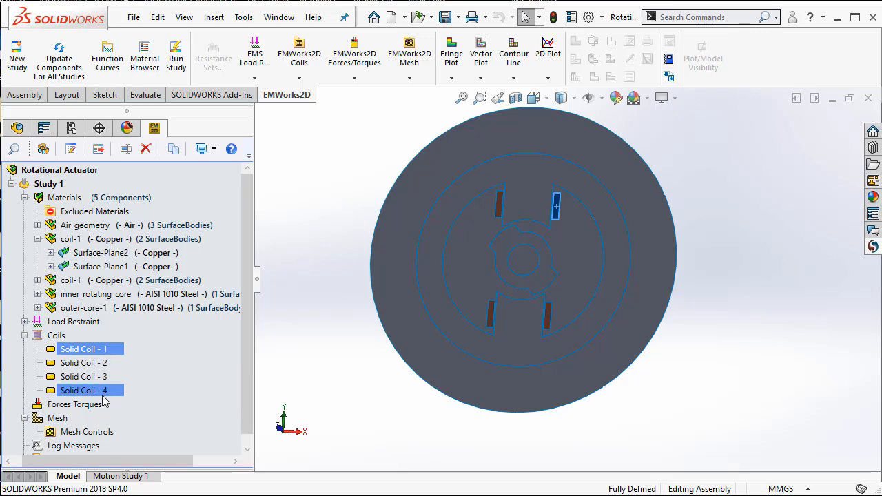
{"action": "left_click", "coordinate": [103, 391], "text": "ctrl"}
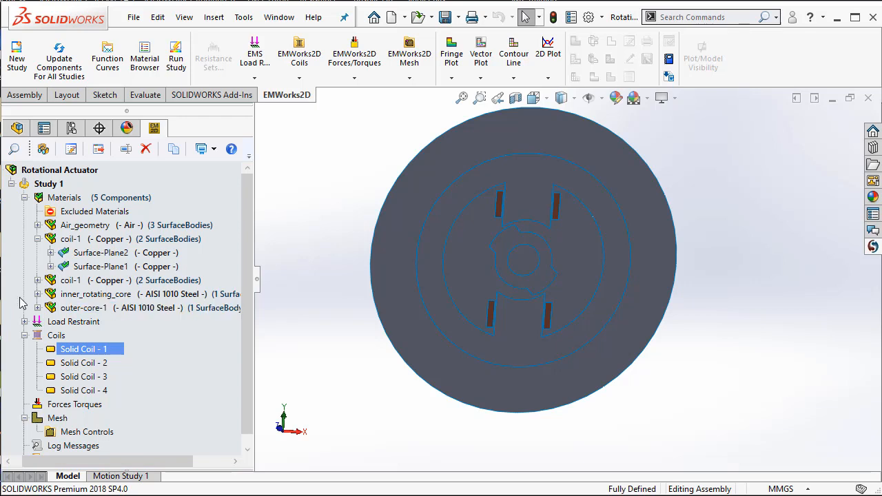
{"action": "left_click", "coordinate": [25, 336]}
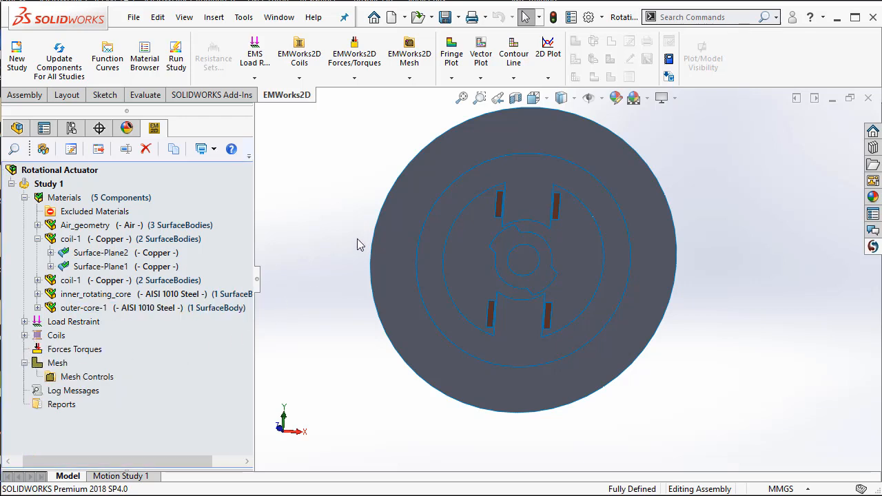
Add a virtual work calculation on the inner rotating core face that computes torque about the origin, and collapse the finished study groups.
{"action": "right_click", "coordinate": [87, 350]}
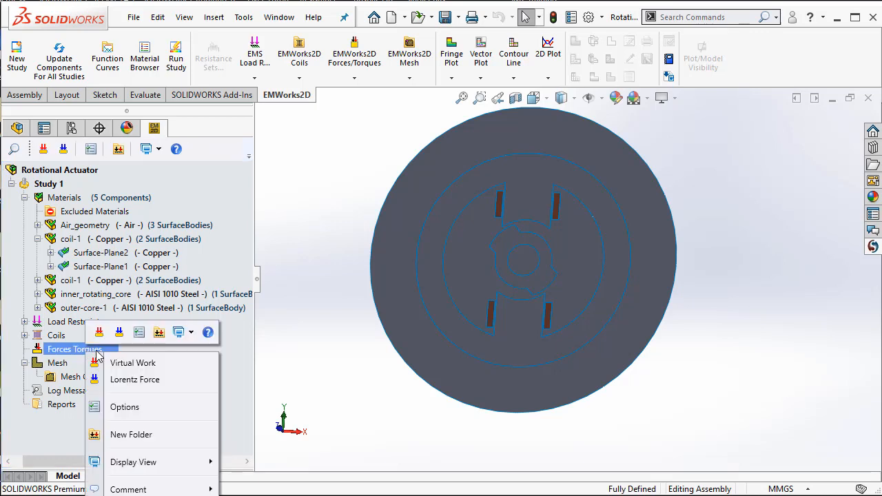
{"action": "left_click", "coordinate": [132, 363]}
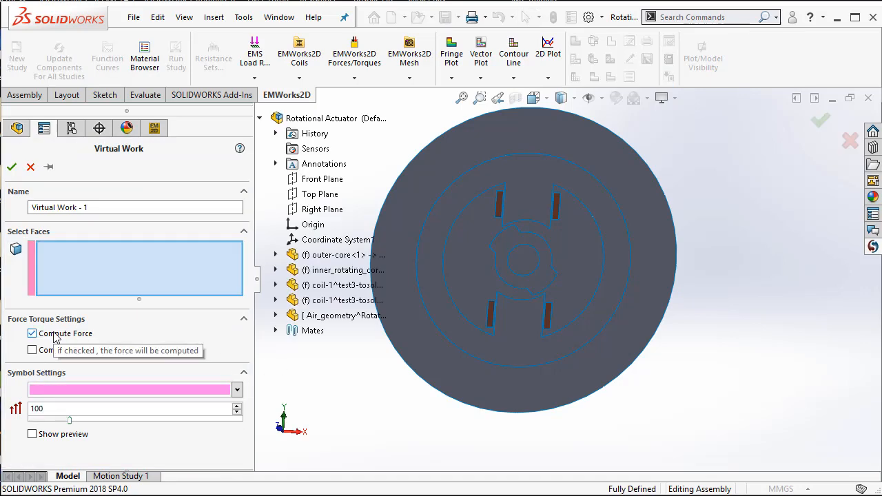
{"action": "left_click", "coordinate": [61, 355]}
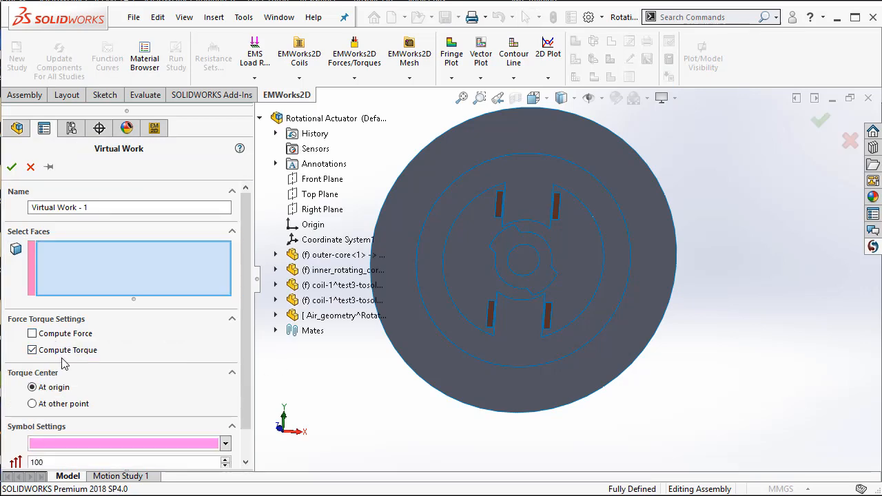
{"action": "left_click", "coordinate": [505, 244]}
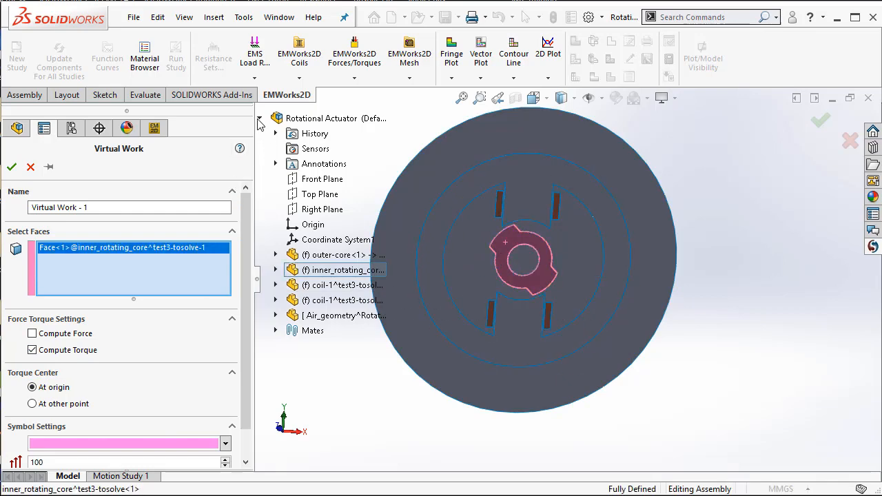
{"action": "scroll", "coordinate": [524, 221], "scroll_direction": "down", "scroll_amount": 2}
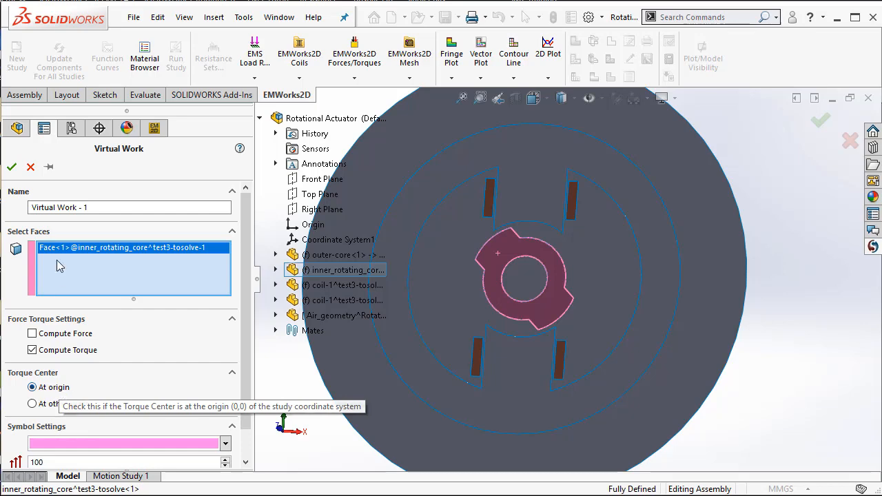
{"action": "left_click", "coordinate": [11, 168]}
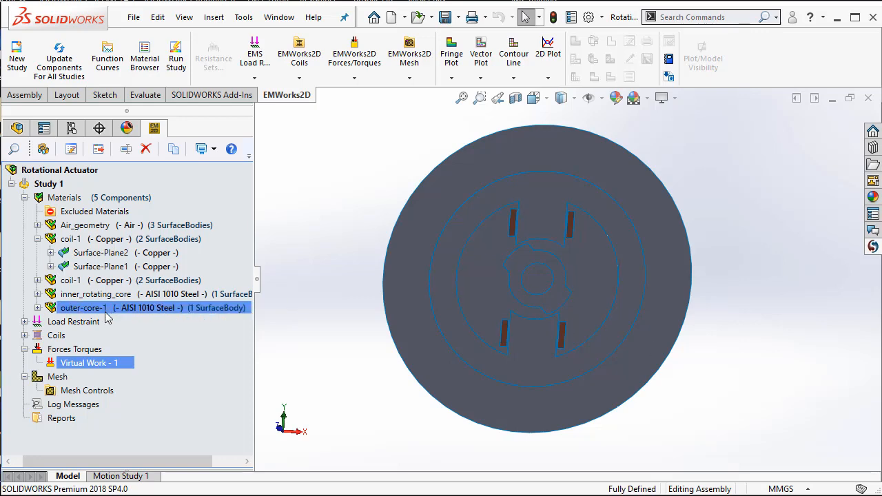
{"action": "left_click", "coordinate": [25, 349]}
{"action": "left_click", "coordinate": [24, 198]}
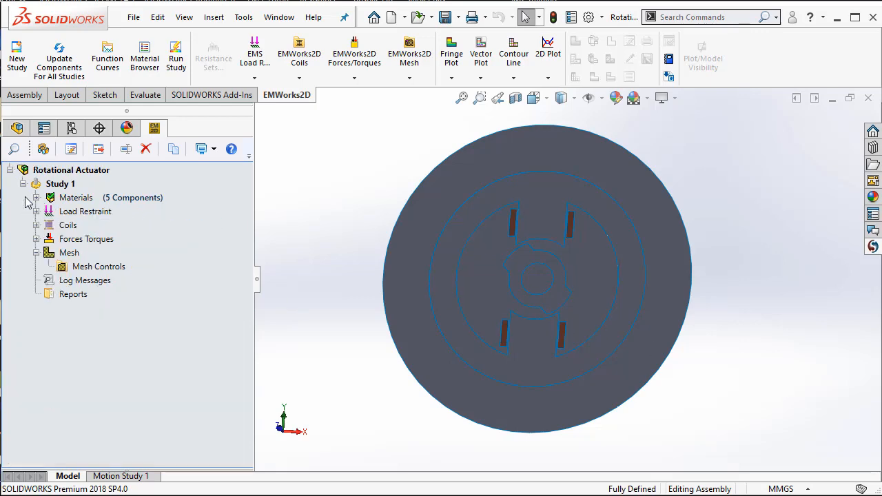
Examine the air gap between the inner rotating core and the outer core poles, including the surrounding air surface.
{"action": "scroll", "coordinate": [520, 269], "scroll_direction": "down", "scroll_amount": 2}
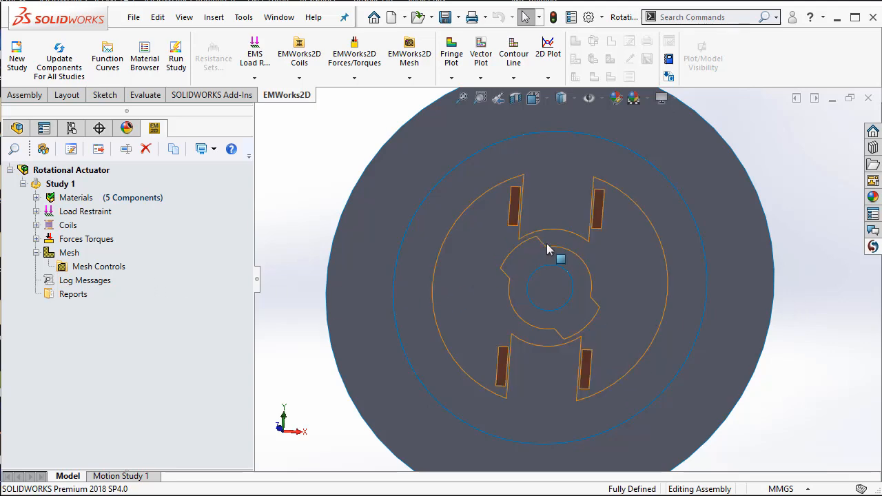
{"action": "scroll", "coordinate": [543, 250], "scroll_direction": "down", "scroll_amount": 3}
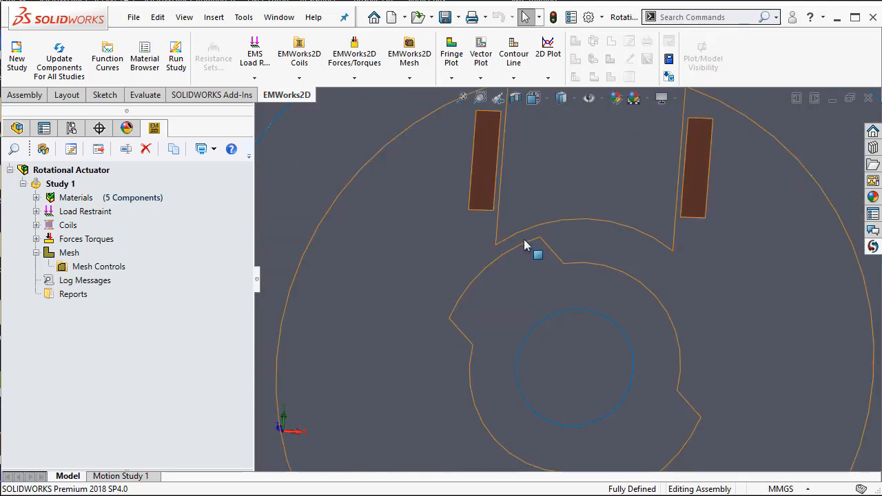
{"action": "left_click", "coordinate": [436, 261]}
{"action": "scroll", "coordinate": [795, 241], "scroll_direction": "up", "scroll_amount": 3}
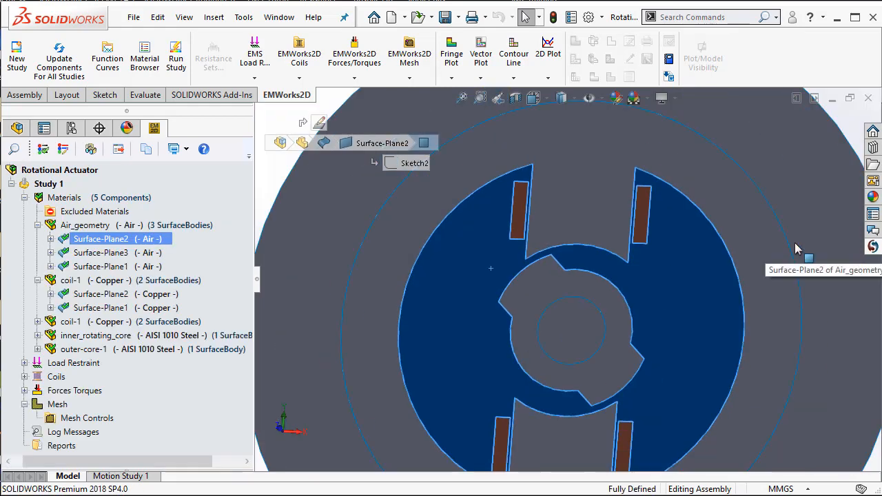
{"action": "left_click", "coordinate": [860, 338]}
{"action": "scroll", "coordinate": [564, 297], "scroll_direction": "down", "scroll_amount": 3}
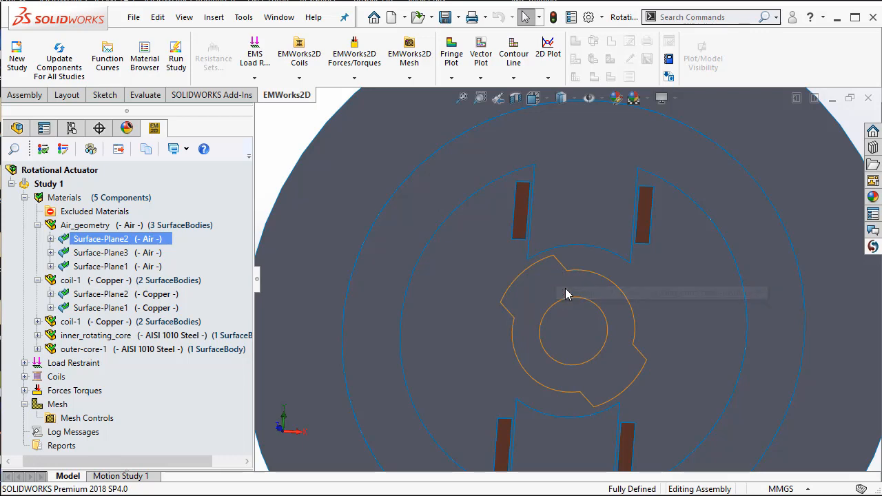
{"action": "scroll", "coordinate": [564, 300], "scroll_direction": "up", "scroll_amount": 2}
{"action": "left_click", "coordinate": [540, 277]}
{"action": "right_click", "coordinate": [539, 277]}
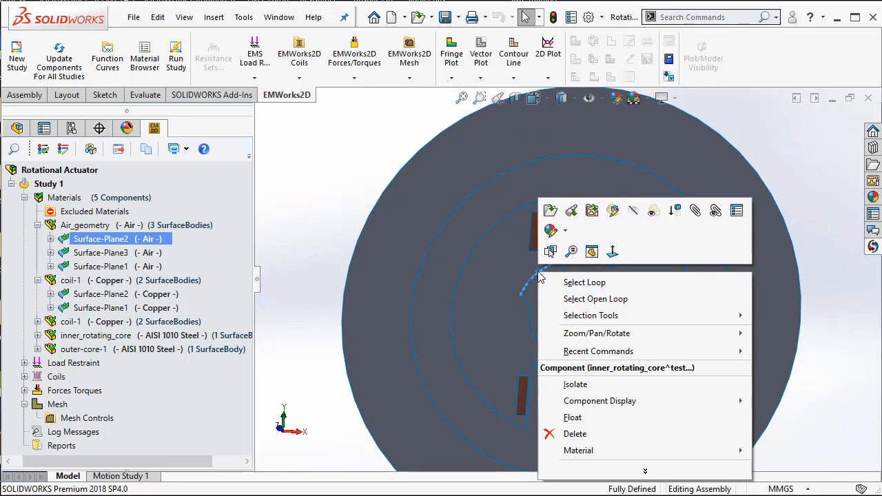
{"action": "left_click", "coordinate": [404, 161]}
Start a mesh control on the air-gap edges: both rotor pole arcs, both facing outer-core arcs and the two short rotor step edges.
{"action": "left_click", "coordinate": [72, 424]}
{"action": "right_click", "coordinate": [73, 423]}
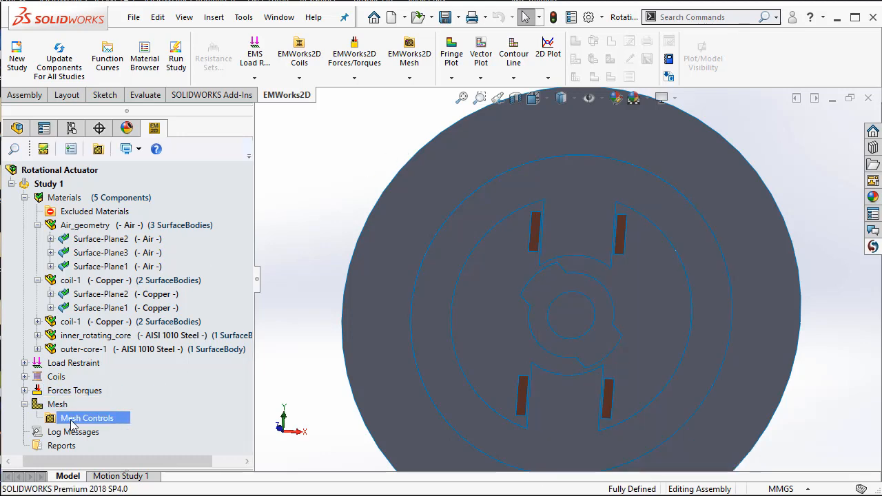
{"action": "left_click", "coordinate": [121, 249]}
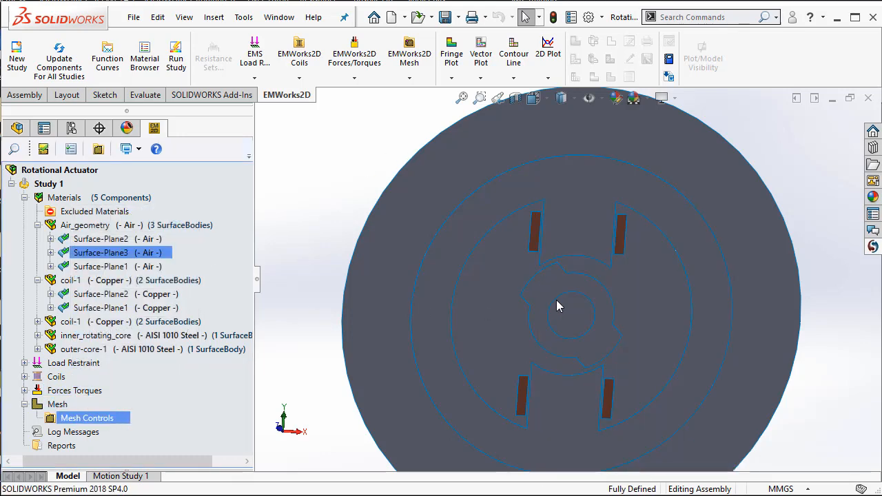
{"action": "left_click", "coordinate": [185, 345]}
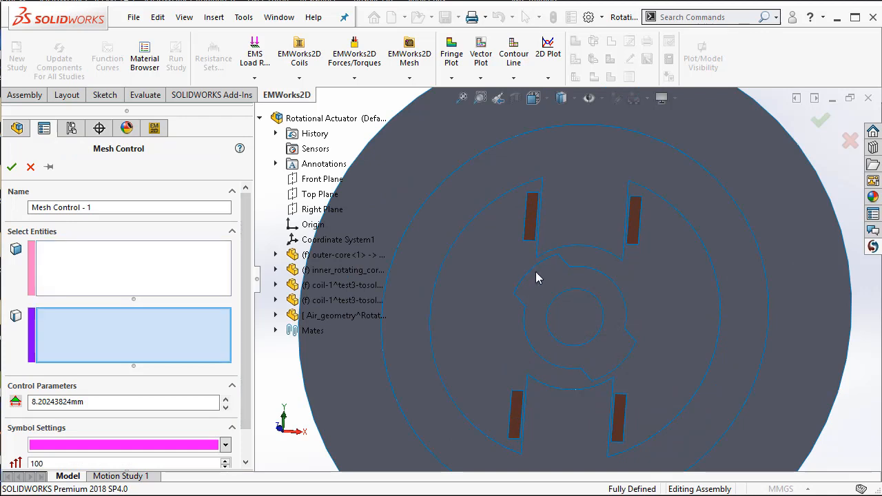
{"action": "left_click", "coordinate": [536, 276]}
{"action": "left_click", "coordinate": [569, 257]}
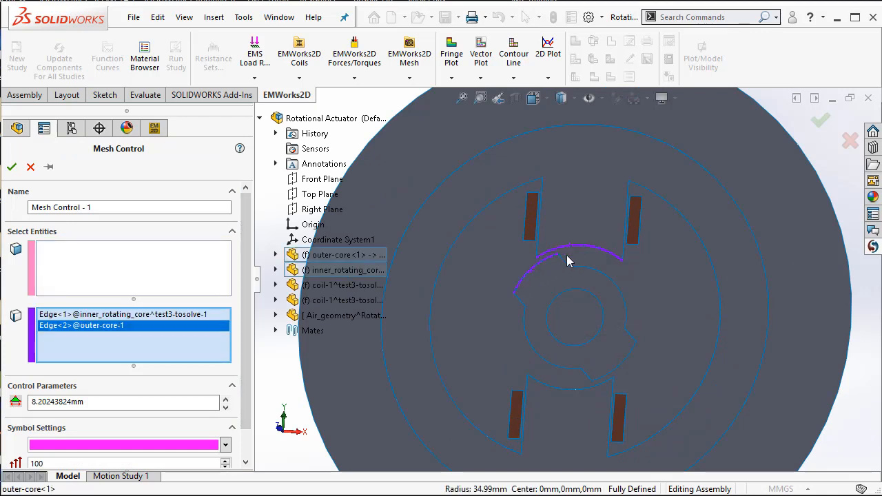
{"action": "left_click", "coordinate": [624, 368]}
{"action": "left_click", "coordinate": [585, 394]}
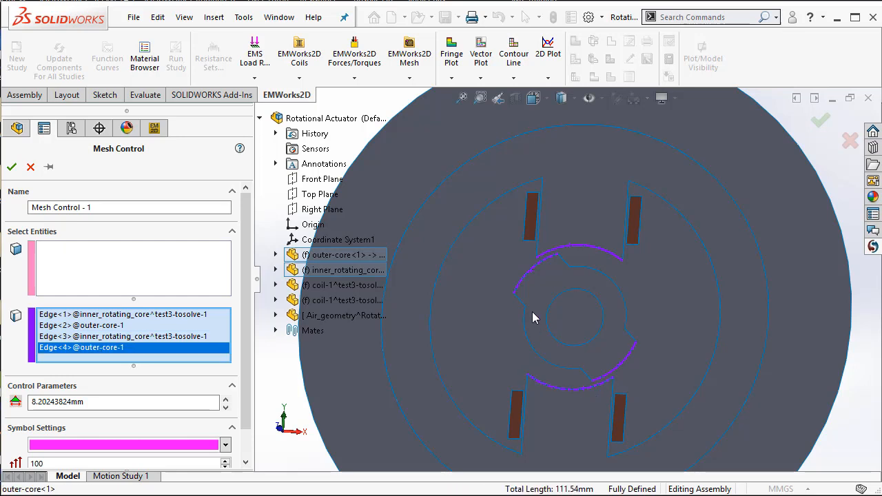
{"action": "left_click", "coordinate": [566, 269]}
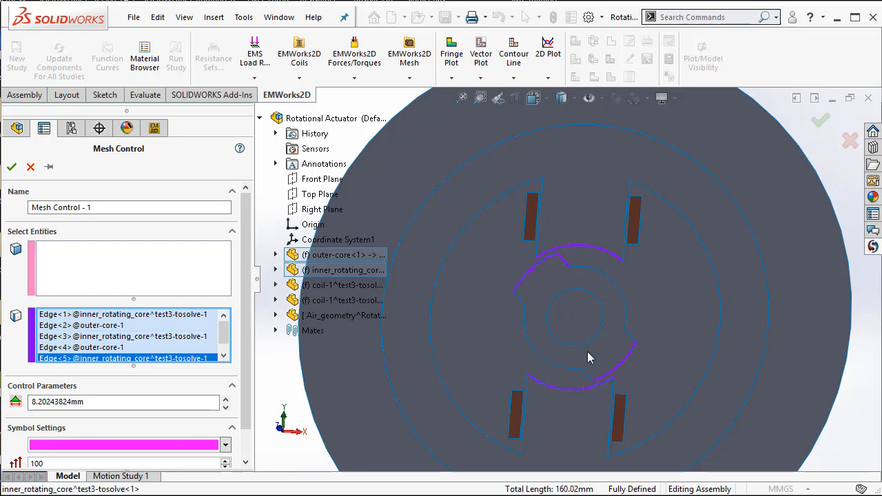
{"action": "left_click", "coordinate": [585, 394]}
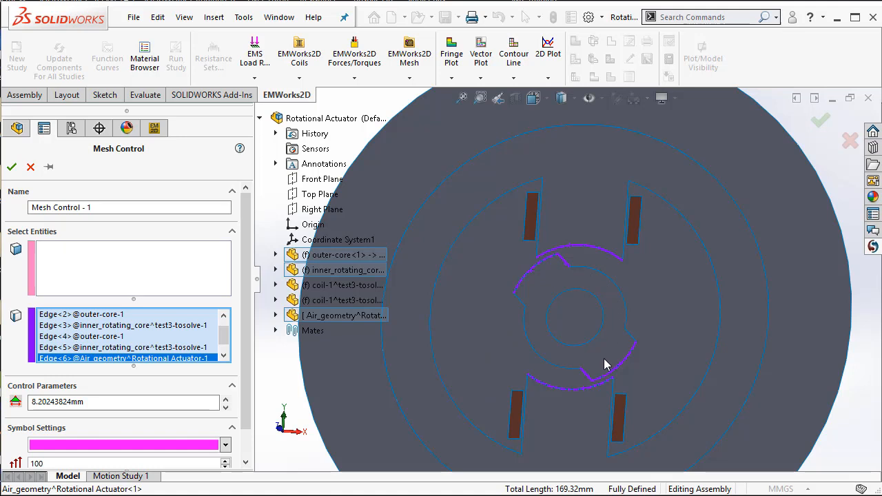
Set the air-gap edge mesh control's element size to 2 mm and apply it.
{"action": "double_click", "coordinate": [119, 402]}
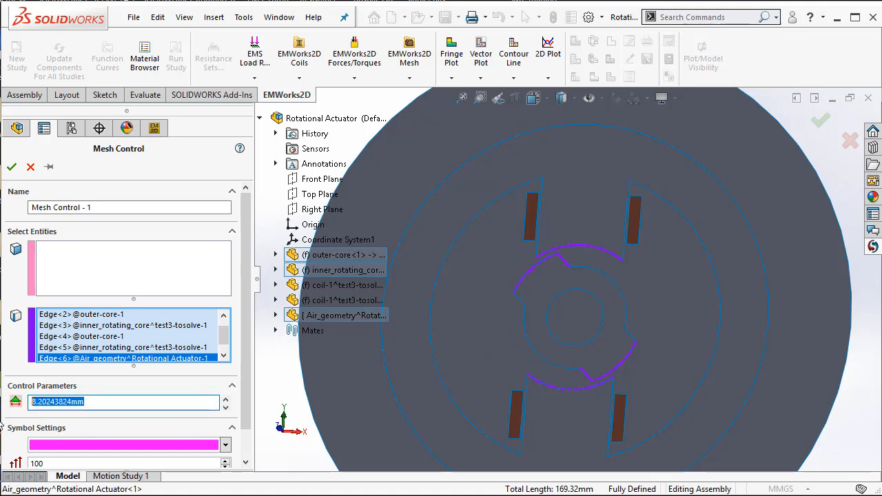
{"action": "type", "text": "2"}
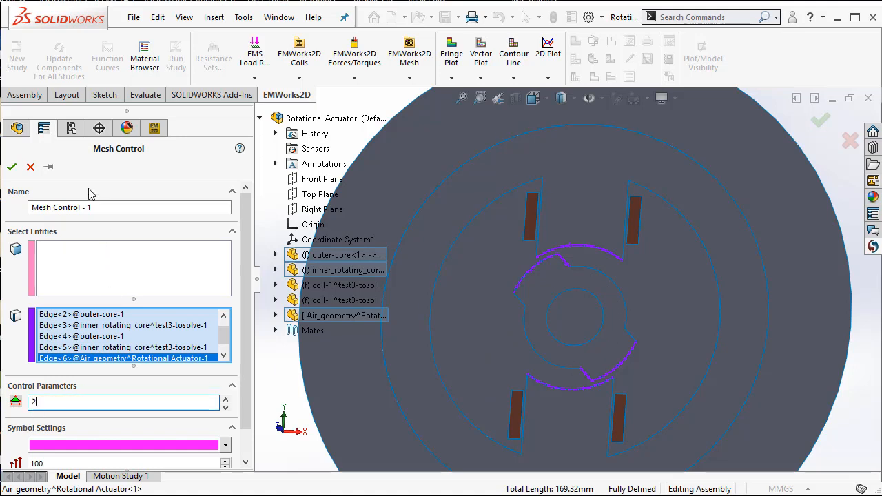
{"action": "left_click", "coordinate": [11, 167]}
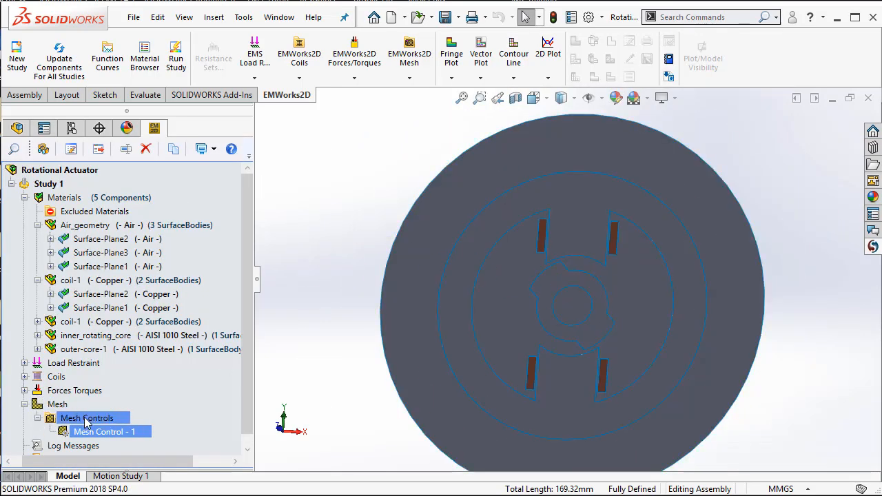
Add a second mesh control on the four coil faces with an element size of 4 mm.
{"action": "right_click", "coordinate": [86, 421]}
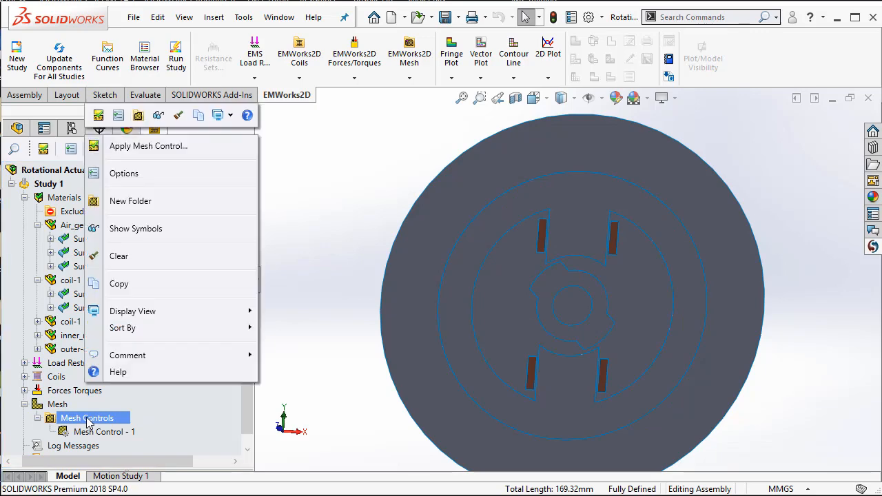
{"action": "left_click", "coordinate": [153, 146]}
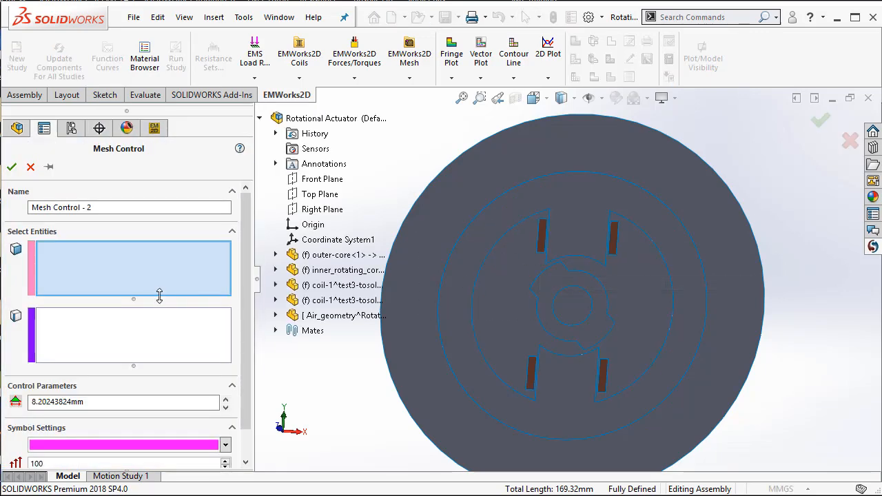
{"action": "scroll", "coordinate": [558, 269], "scroll_direction": "down", "scroll_amount": 2}
{"action": "left_click", "coordinate": [539, 229]}
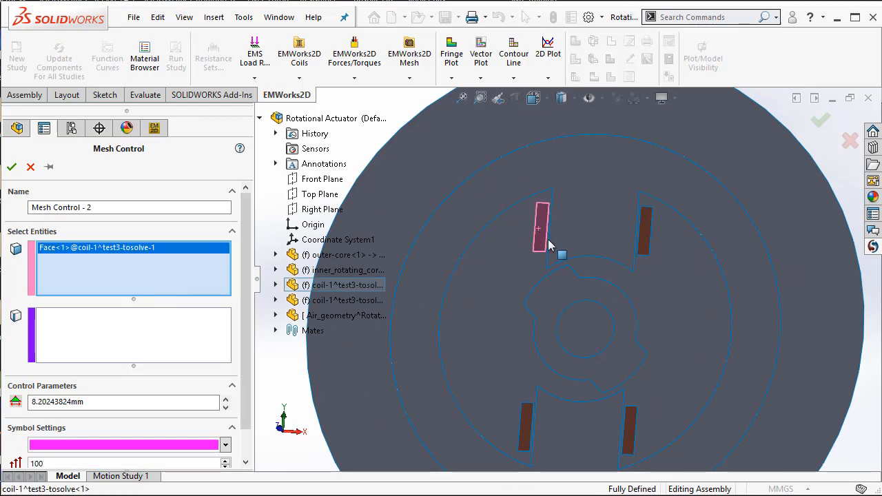
{"action": "left_click", "coordinate": [645, 231]}
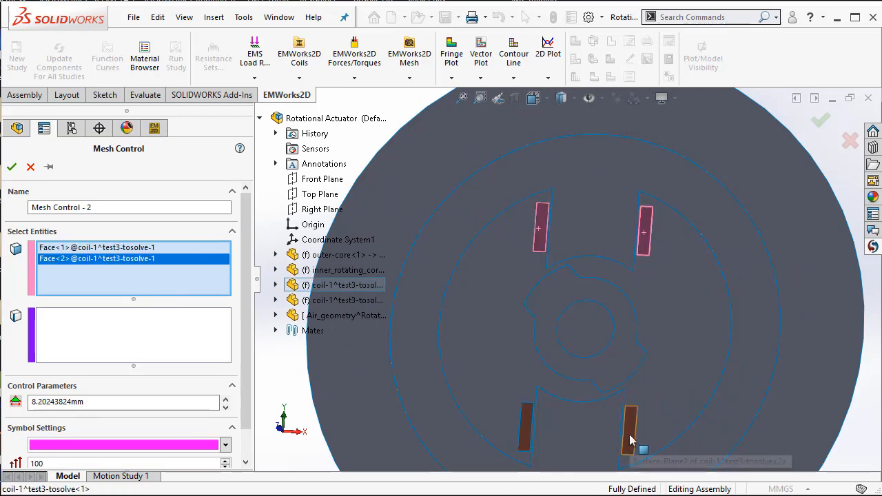
{"action": "left_click", "coordinate": [629, 431]}
{"action": "left_click", "coordinate": [525, 436]}
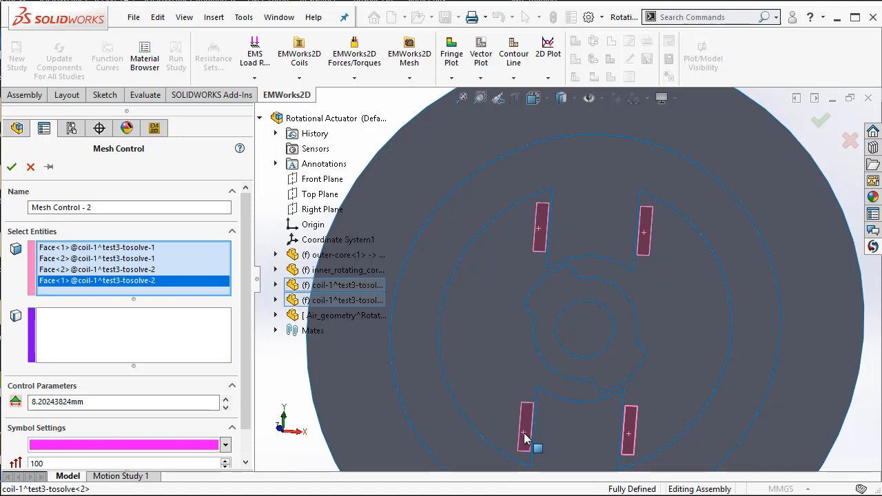
{"action": "left_click_drag", "start_coordinate": [93, 402], "coordinate": [32, 401]}
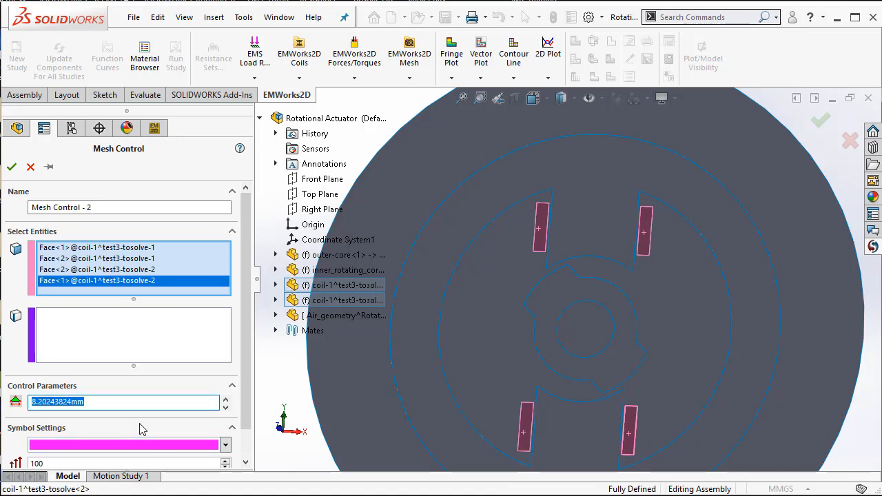
{"action": "type", "text": "4"}
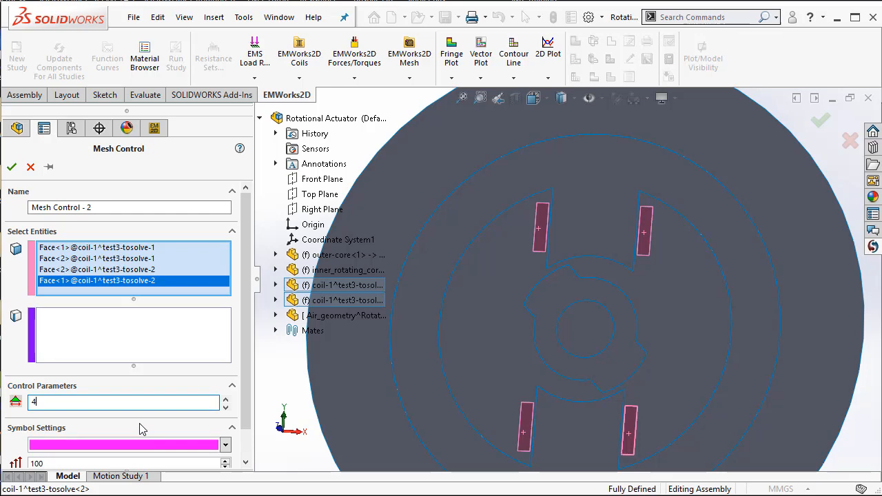
{"action": "left_click", "coordinate": [11, 166]}
{"action": "key", "text": "f"}
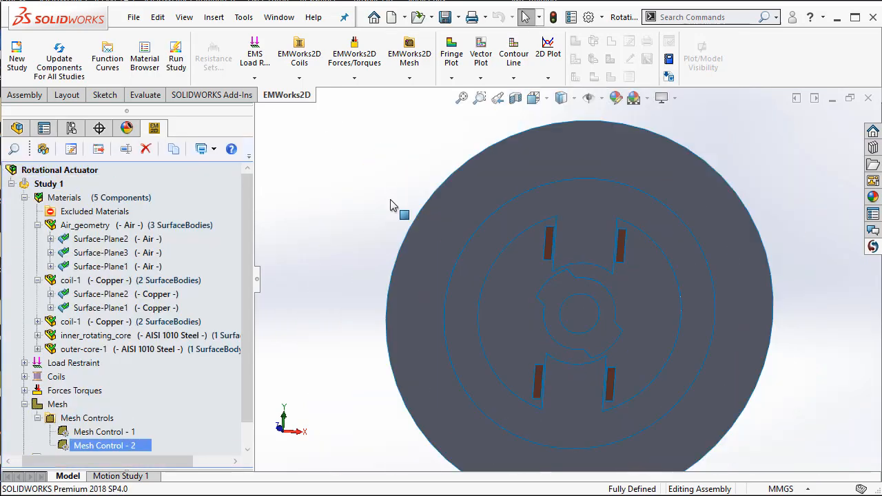
Create the study mesh with the numeric mesh option set to 1.05 and accurate curvature representation enabled.
{"action": "left_click", "coordinate": [58, 405]}
{"action": "right_click", "coordinate": [62, 408]}
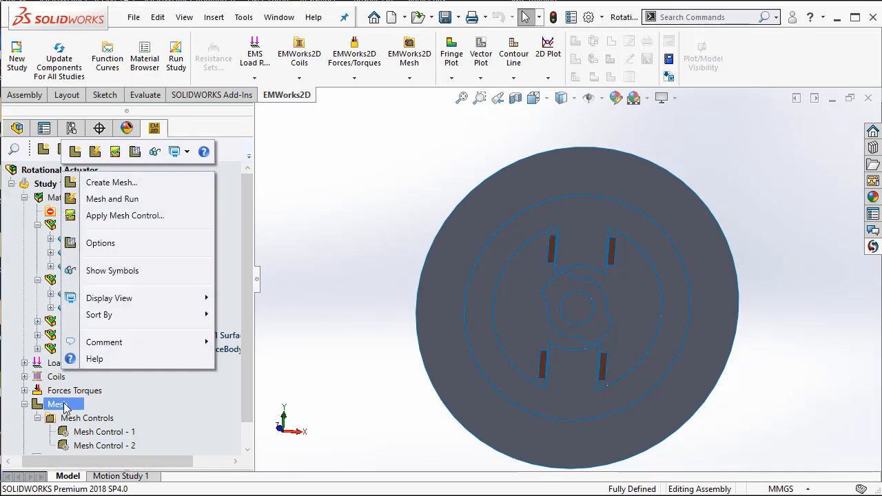
{"action": "left_click", "coordinate": [103, 180]}
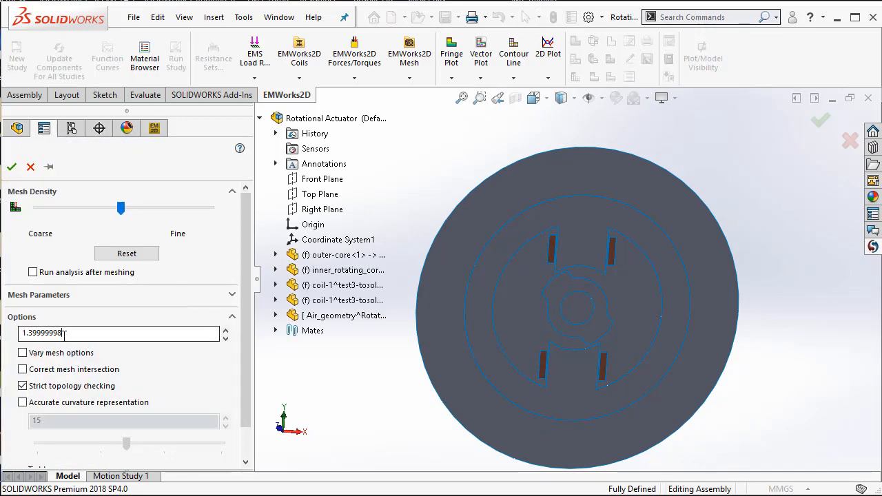
{"action": "left_click_drag", "start_coordinate": [65, 333], "coordinate": [18, 334]}
{"action": "type", "text": "1.05"}
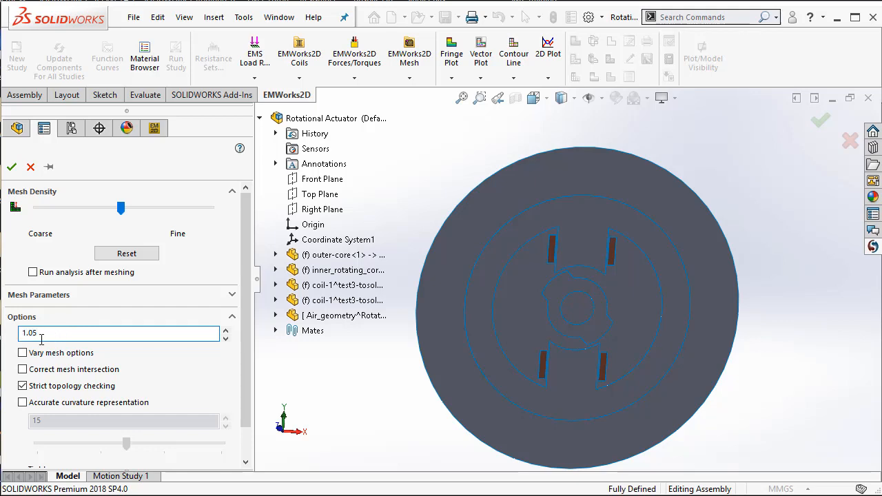
{"action": "left_click", "coordinate": [24, 404]}
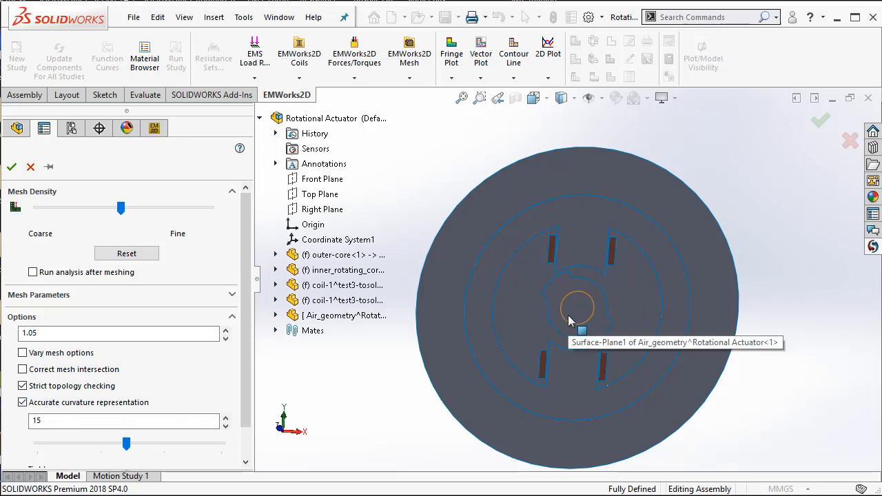
{"action": "scroll", "coordinate": [559, 292], "scroll_direction": "down", "scroll_amount": 2}
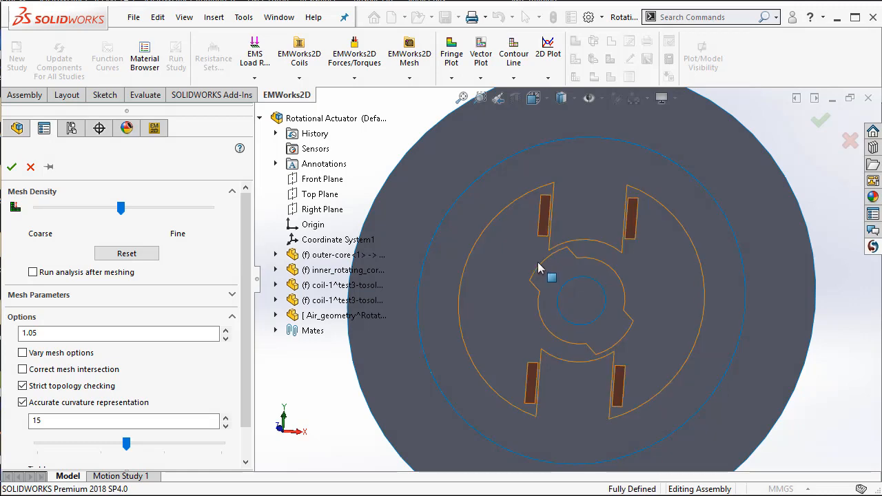
{"action": "scroll", "coordinate": [560, 276], "scroll_direction": "up", "scroll_amount": 2}
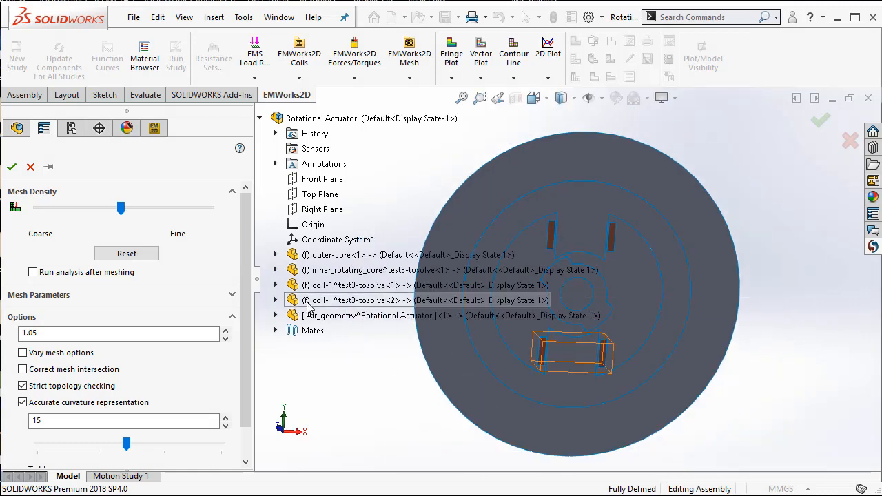
{"action": "left_click", "coordinate": [13, 168]}
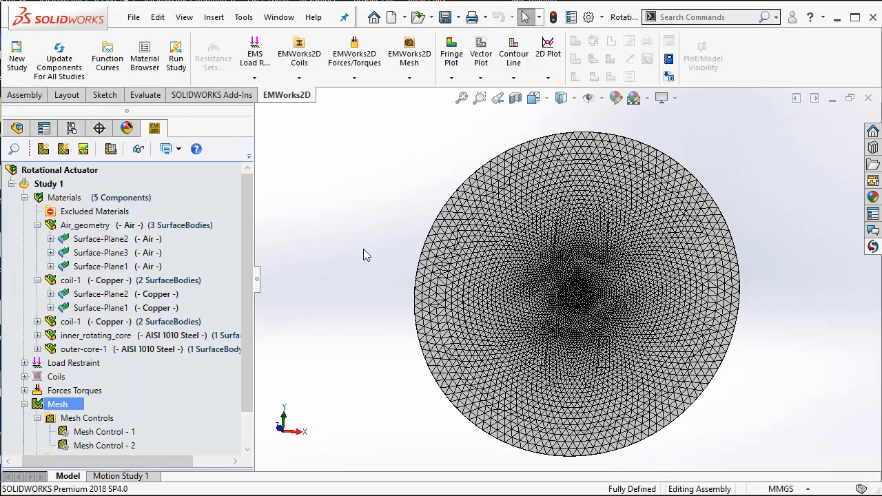
Inspect the mesh around the coils and rotor, collapse the mesh and materials branches, and run Study 1.
{"action": "scroll", "coordinate": [628, 314], "scroll_direction": "down", "scroll_amount": 5}
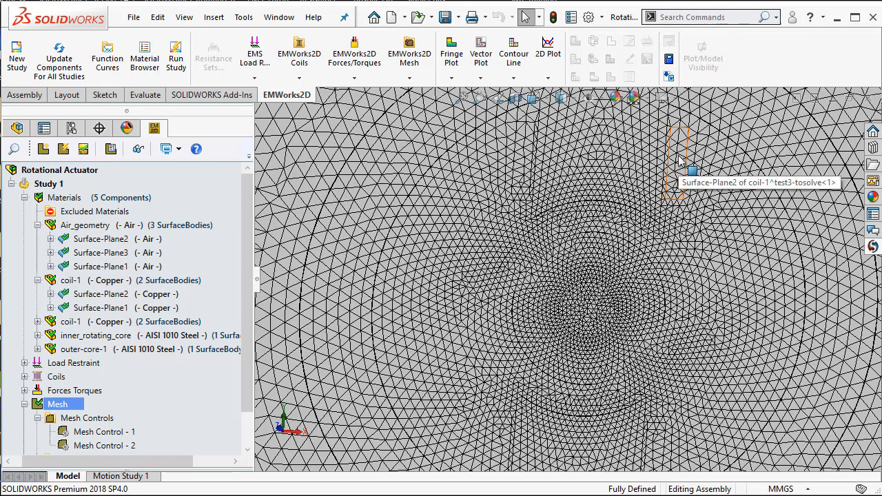
{"action": "scroll", "coordinate": [582, 303], "scroll_direction": "up", "scroll_amount": 3}
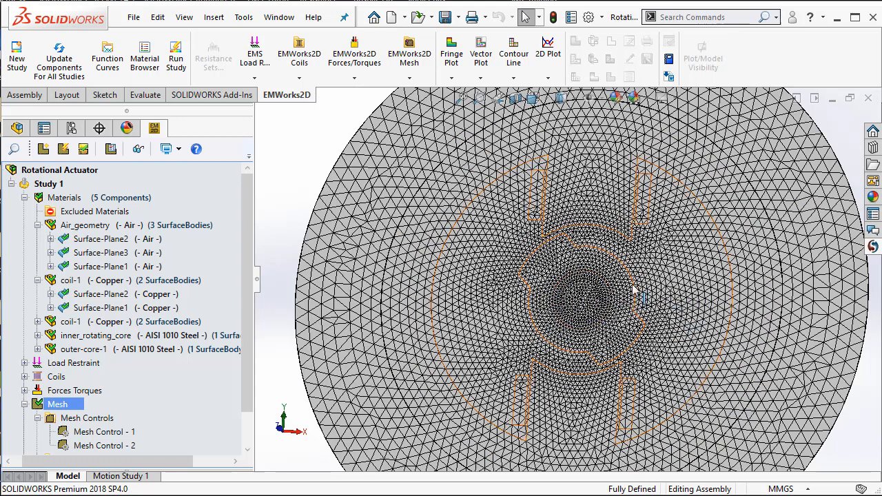
{"action": "key", "text": "f"}
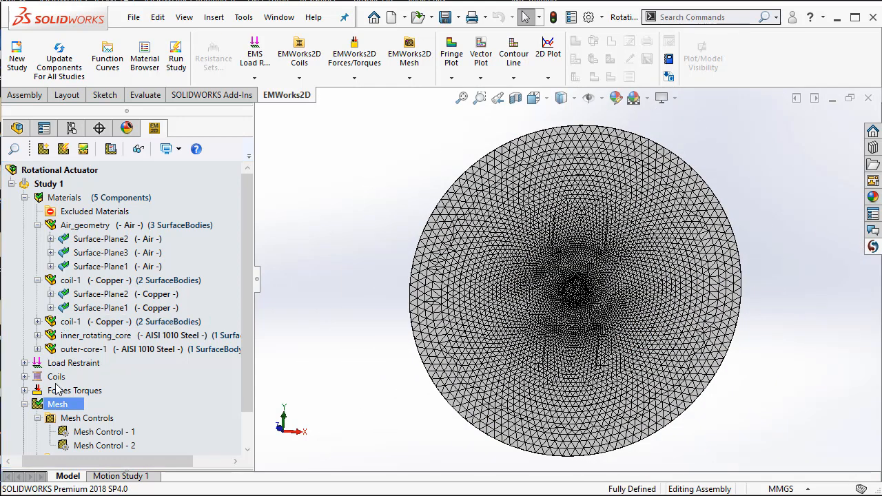
{"action": "left_click", "coordinate": [24, 404]}
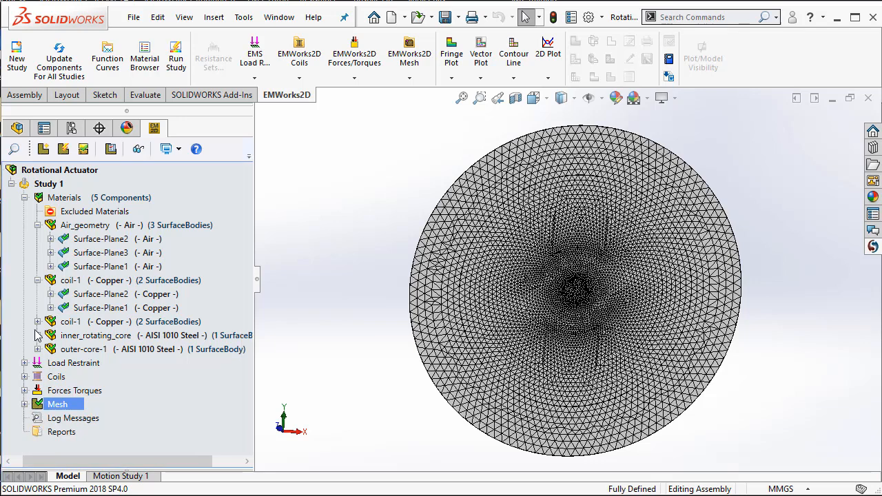
{"action": "left_click", "coordinate": [38, 225]}
{"action": "left_click", "coordinate": [37, 239]}
{"action": "left_click", "coordinate": [24, 198]}
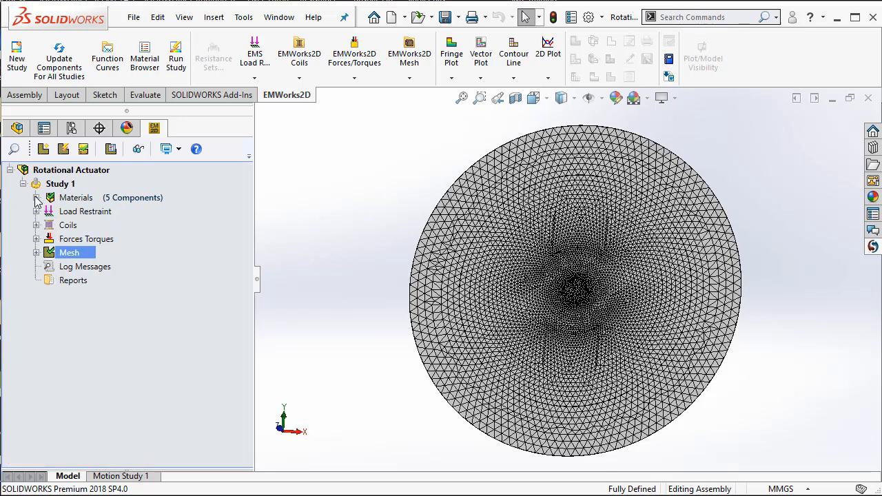
{"action": "left_click", "coordinate": [63, 185]}
{"action": "right_click", "coordinate": [68, 186]}
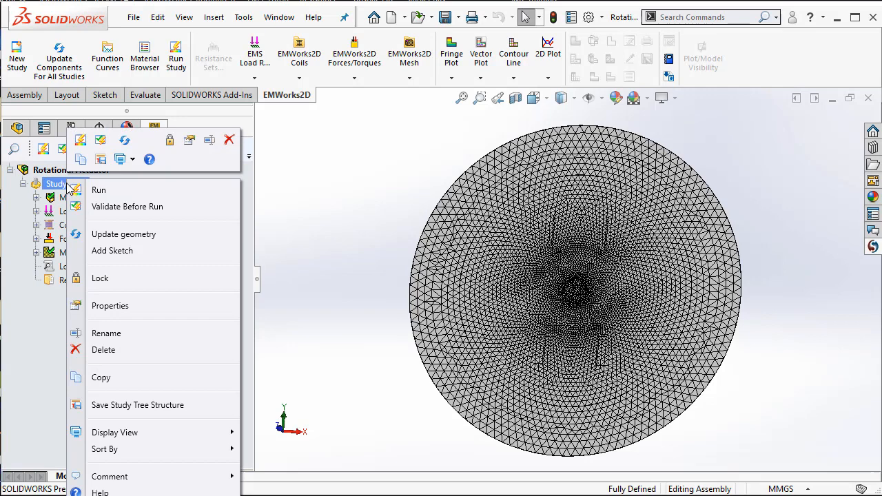
{"action": "left_click", "coordinate": [100, 191]}
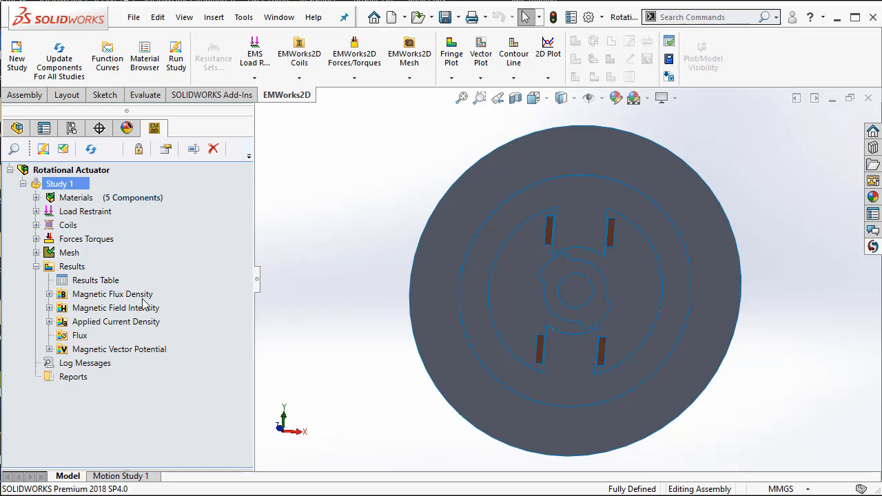
Show the existing magnetic flux density fringe plot and examine the field around the rotor and outer-core pole tips.
{"action": "left_click", "coordinate": [49, 295]}
{"action": "double_click", "coordinate": [100, 308]}
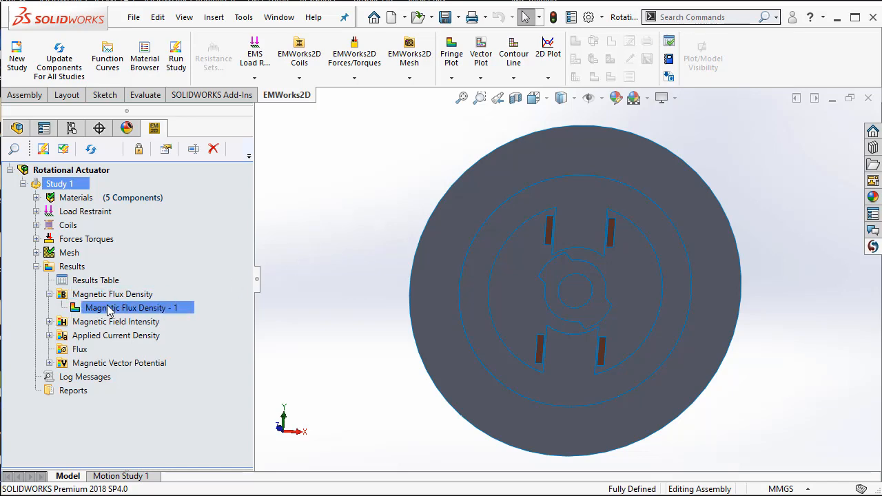
{"action": "scroll", "coordinate": [689, 275], "scroll_direction": "down", "scroll_amount": 2}
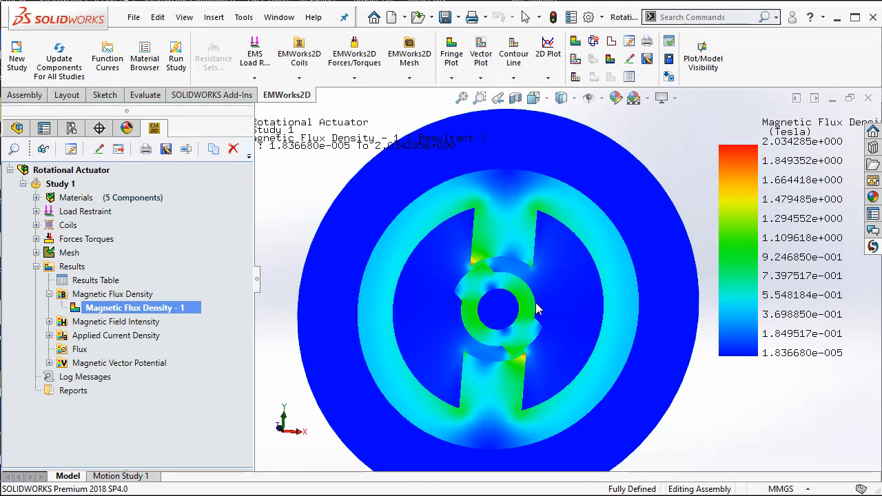
{"action": "scroll", "coordinate": [475, 284], "scroll_direction": "down", "scroll_amount": 2}
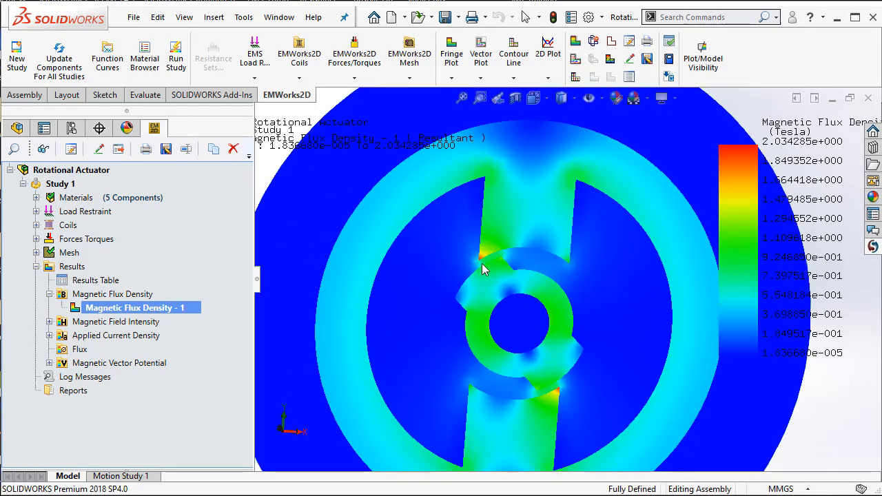
{"action": "scroll", "coordinate": [589, 258], "scroll_direction": "up", "scroll_amount": 4}
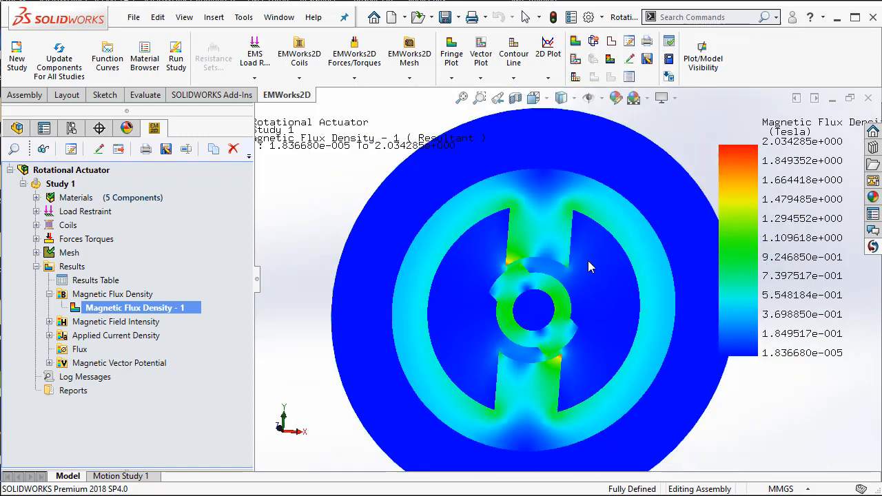
{"action": "scroll", "coordinate": [517, 271], "scroll_direction": "down", "scroll_amount": 2}
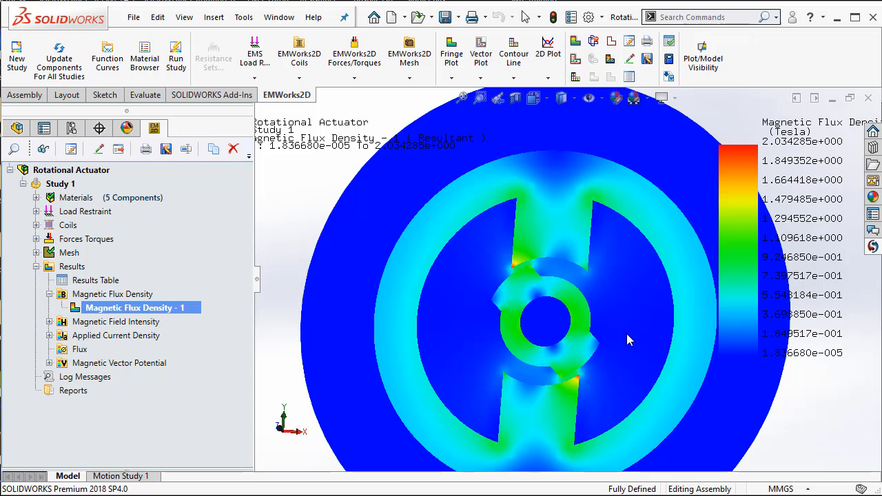
{"action": "scroll", "coordinate": [626, 333], "scroll_direction": "up", "scroll_amount": 2}
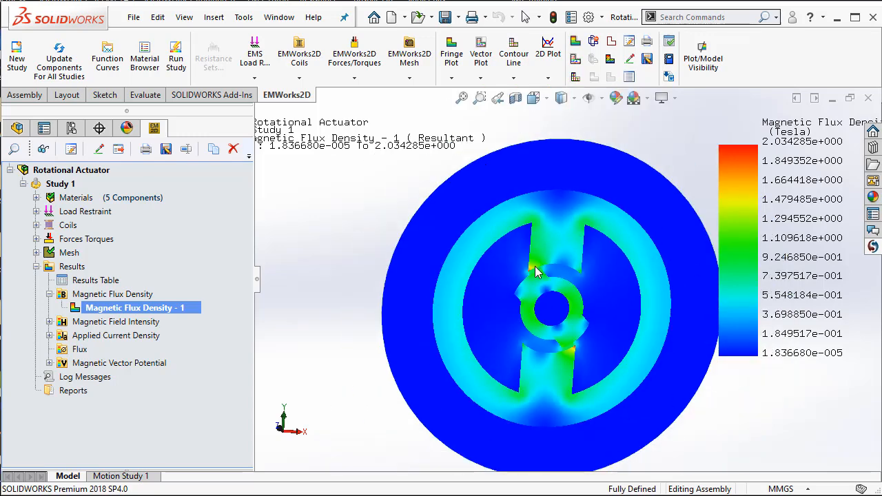
Add a magnetic flux density vector plot without clipping, showing the resultant in Tesla, and inspect the arrows through the rotor and poles.
{"action": "right_click", "coordinate": [126, 296]}
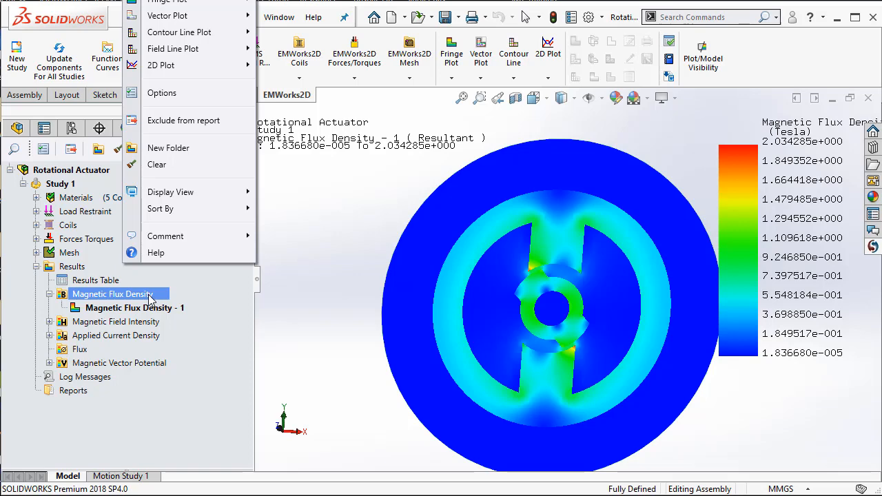
{"action": "mouse_move", "coordinate": [193, 19]}
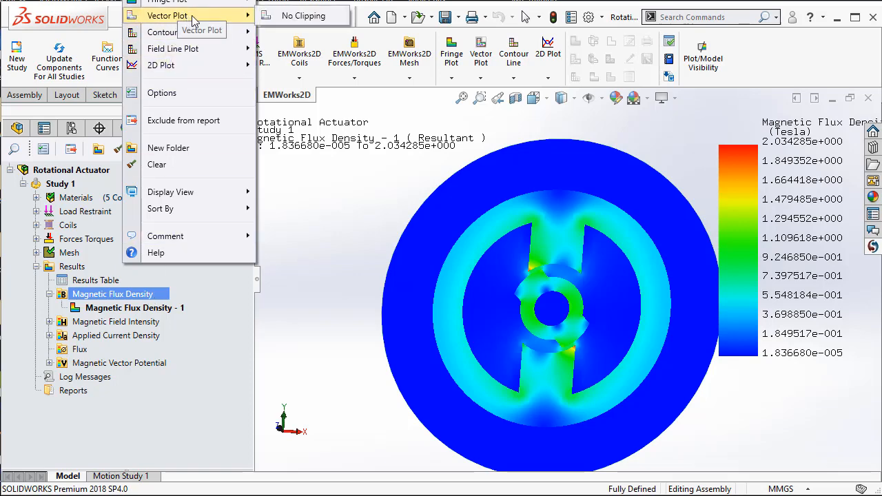
{"action": "left_click", "coordinate": [304, 16]}
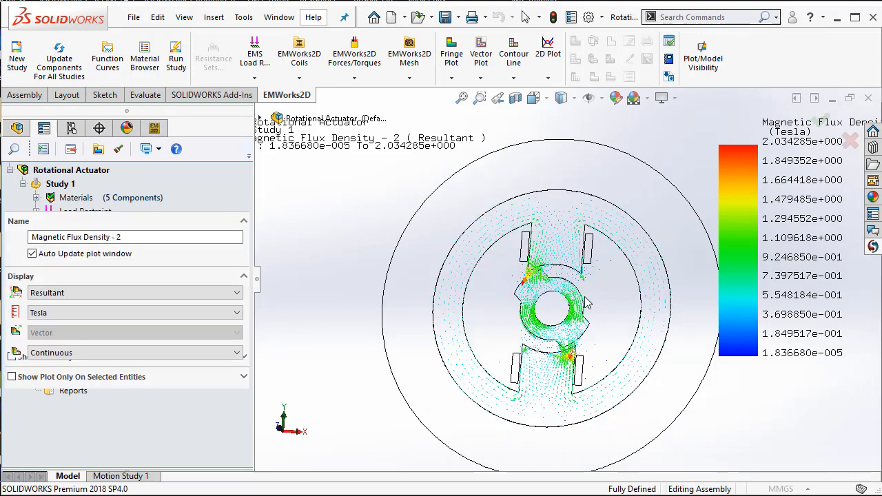
{"action": "scroll", "coordinate": [587, 302], "scroll_direction": "down", "scroll_amount": 4}
{"action": "scroll", "coordinate": [413, 253], "scroll_direction": "up", "scroll_amount": 2}
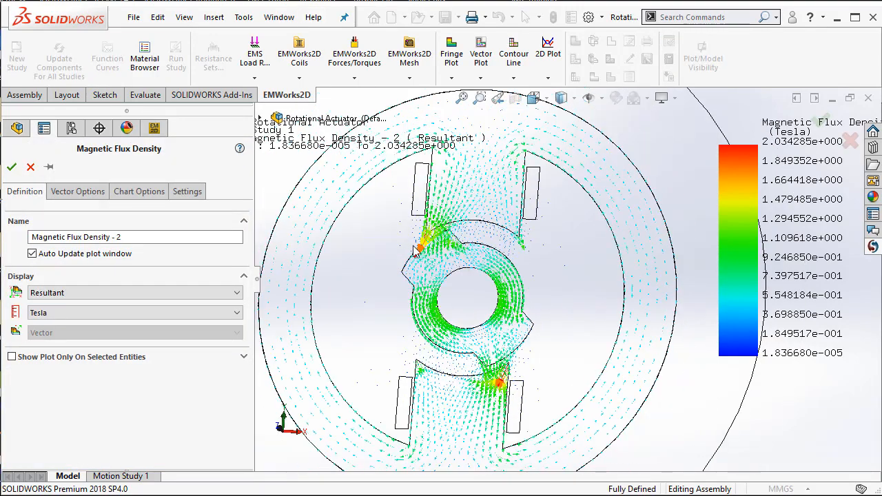
{"action": "scroll", "coordinate": [494, 237], "scroll_direction": "down", "scroll_amount": 2}
{"action": "scroll", "coordinate": [493, 237], "scroll_direction": "down", "scroll_amount": 4}
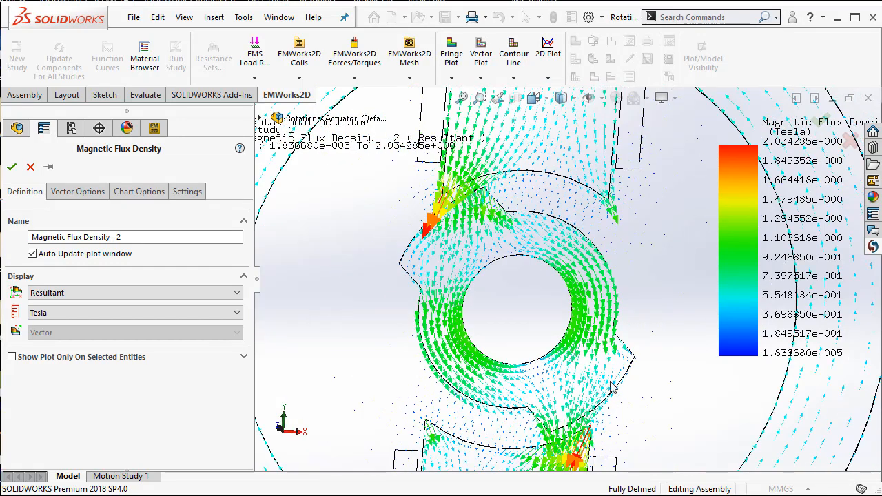
{"action": "scroll", "coordinate": [596, 431], "scroll_direction": "down", "scroll_amount": 2}
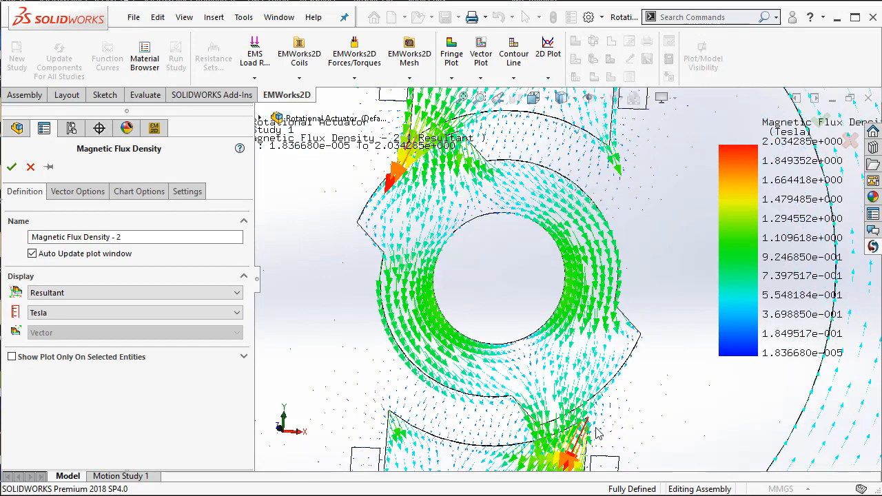
{"action": "scroll", "coordinate": [590, 432], "scroll_direction": "up", "scroll_amount": 1}
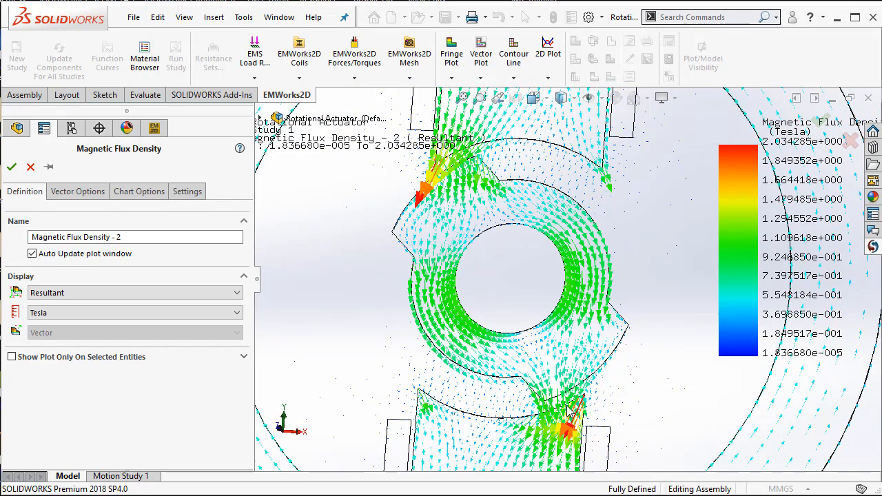
{"action": "scroll", "coordinate": [568, 406], "scroll_direction": "up", "scroll_amount": 1}
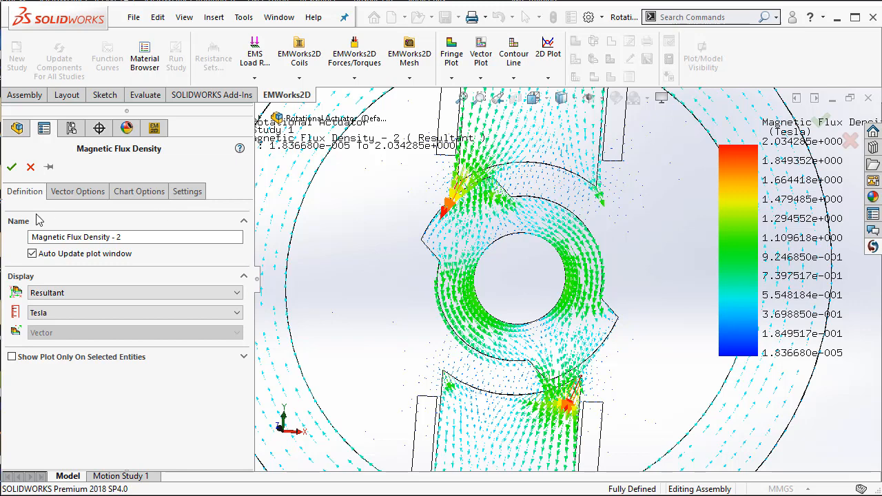
{"action": "left_click", "coordinate": [12, 166]}
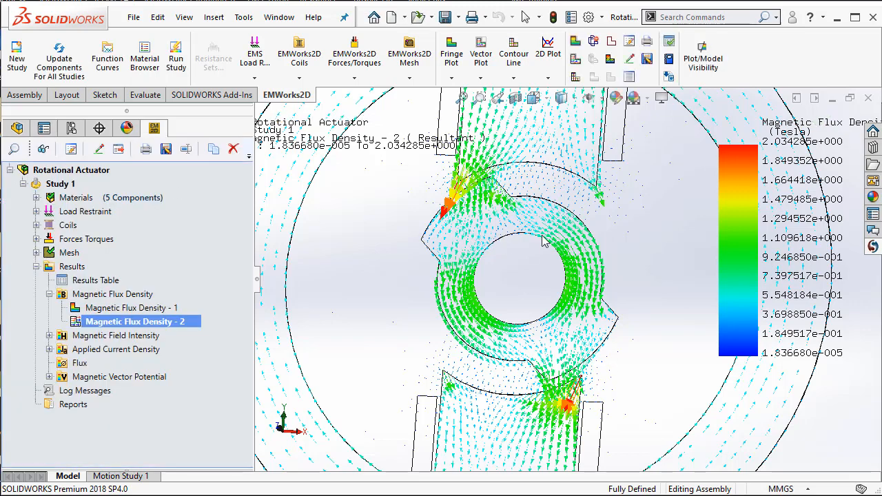
Collapse the flux density results and change the format of the Magnetic Vector Potential - 1 plot to contour lines.
{"action": "scroll", "coordinate": [543, 241], "scroll_direction": "up", "scroll_amount": 3}
{"action": "scroll", "coordinate": [535, 269], "scroll_direction": "up", "scroll_amount": 5}
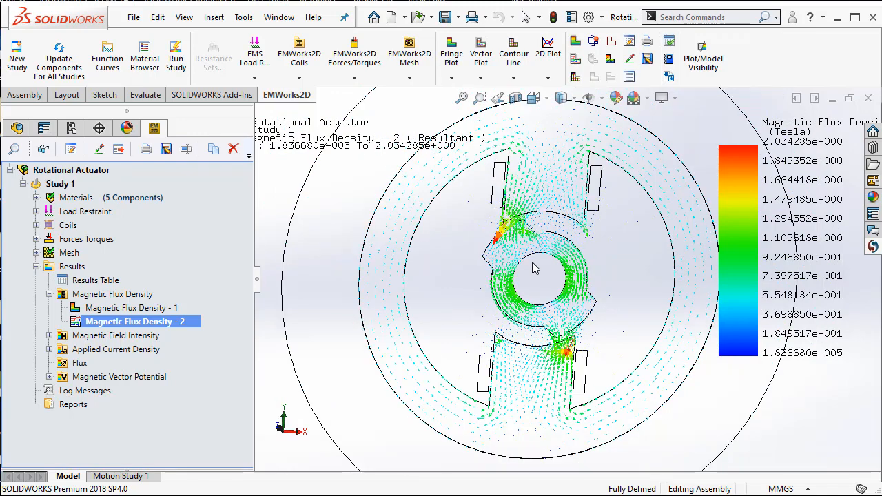
{"action": "left_click", "coordinate": [49, 377]}
{"action": "left_click", "coordinate": [50, 295]}
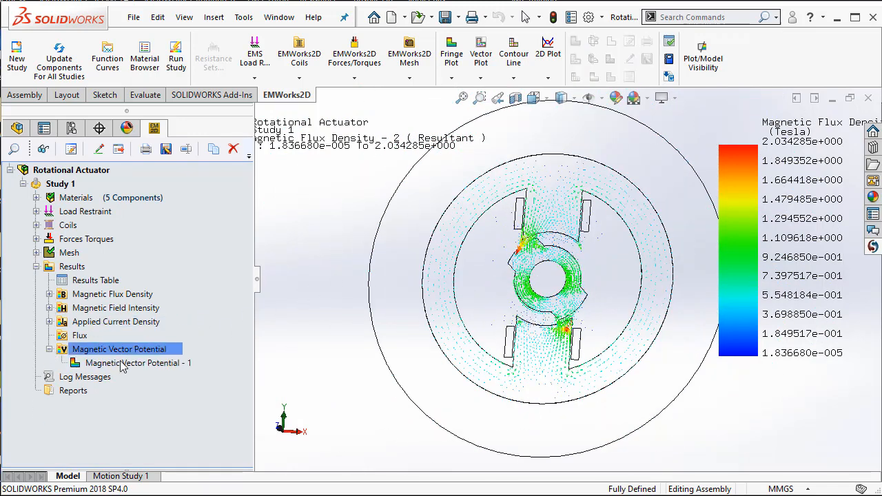
{"action": "left_click", "coordinate": [124, 365]}
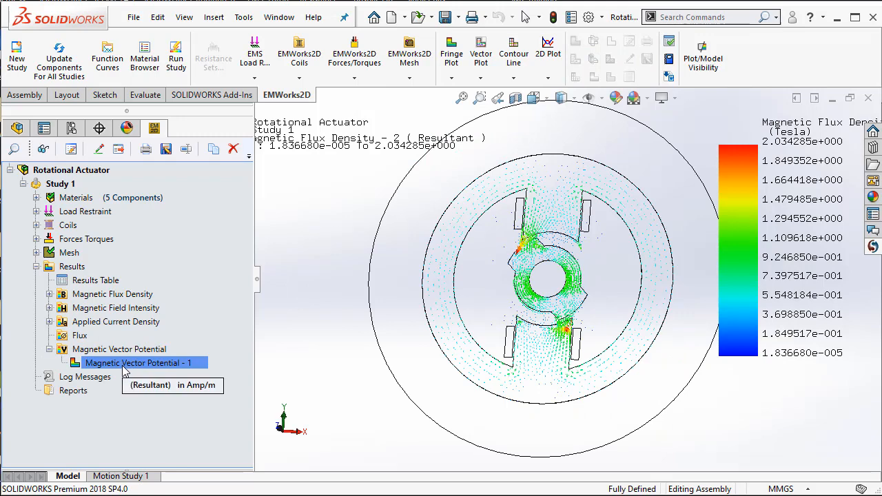
{"action": "right_click", "coordinate": [125, 366]}
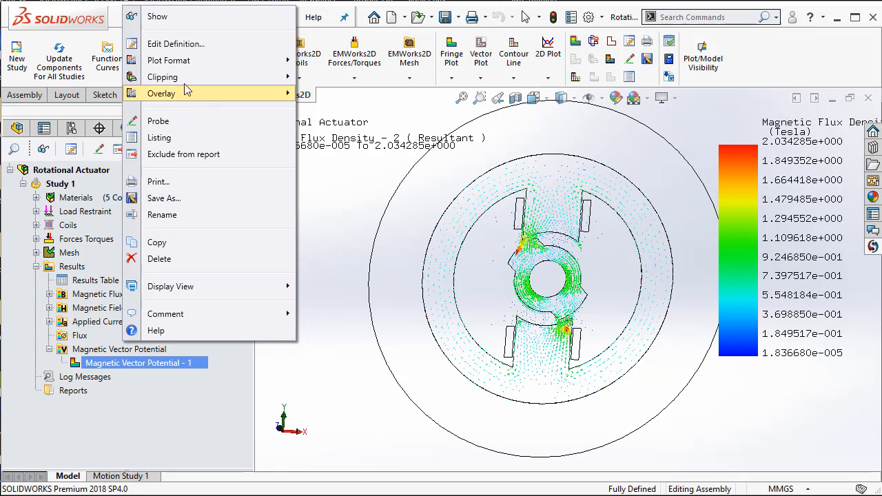
{"action": "mouse_move", "coordinate": [205, 84]}
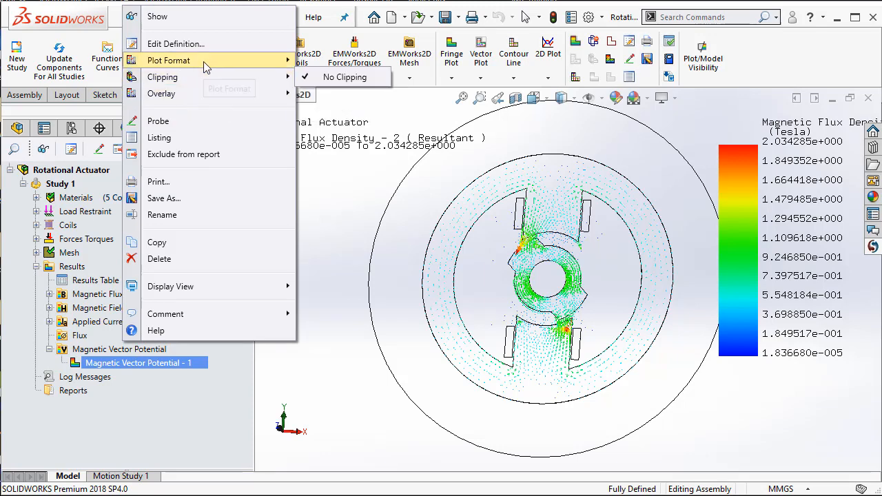
{"action": "mouse_move", "coordinate": [206, 66]}
{"action": "left_click", "coordinate": [343, 81]}
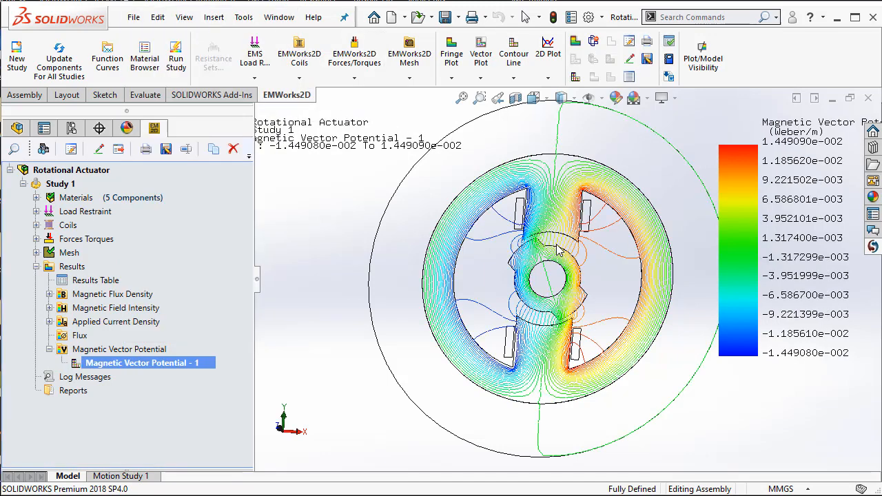
Collapse the magnetic vector potential results and open Study 1's results table to show the torque results.
{"action": "scroll", "coordinate": [587, 249], "scroll_direction": "down", "scroll_amount": 1}
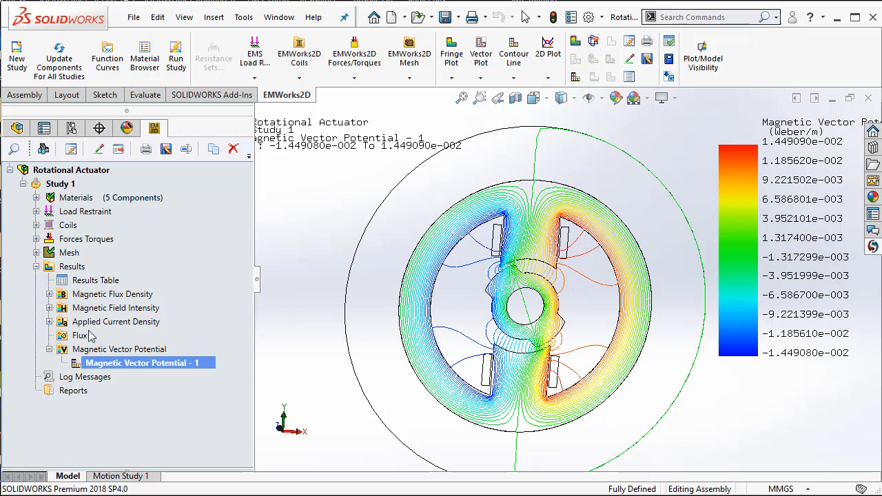
{"action": "left_click", "coordinate": [49, 350]}
{"action": "left_click", "coordinate": [69, 281]}
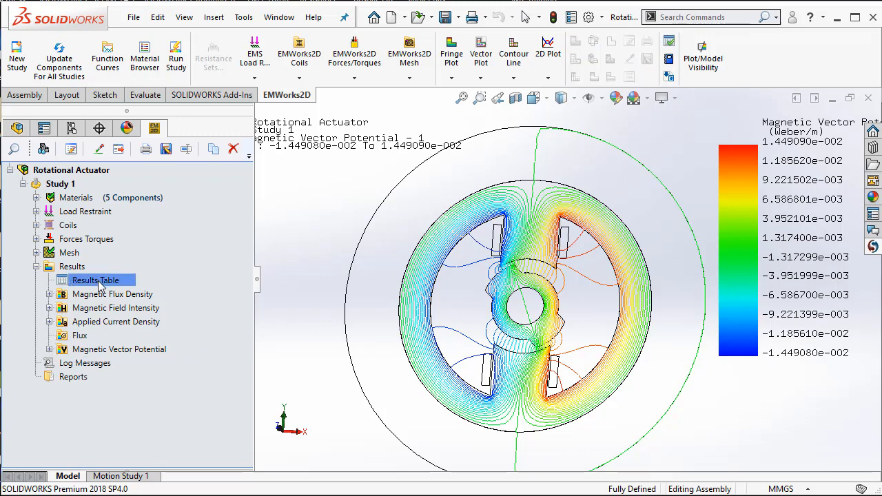
{"action": "double_click", "coordinate": [100, 284]}
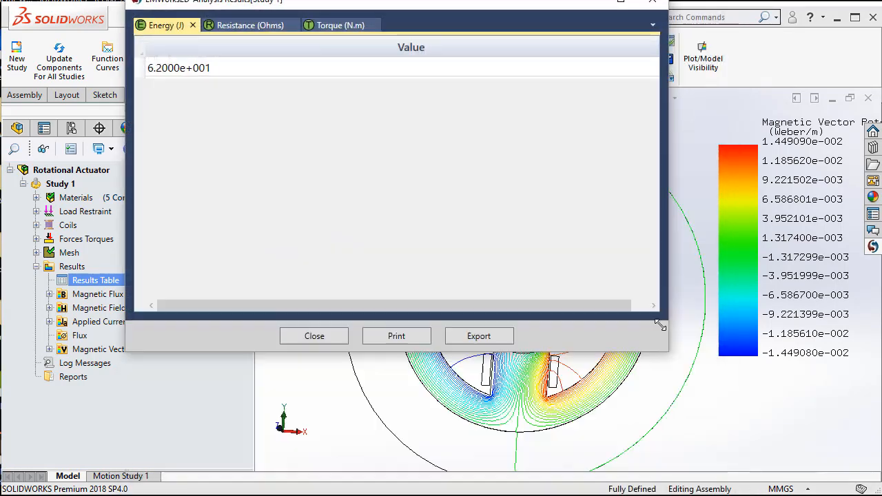
{"action": "left_click_drag", "start_coordinate": [441, 7], "coordinate": [401, 90]}
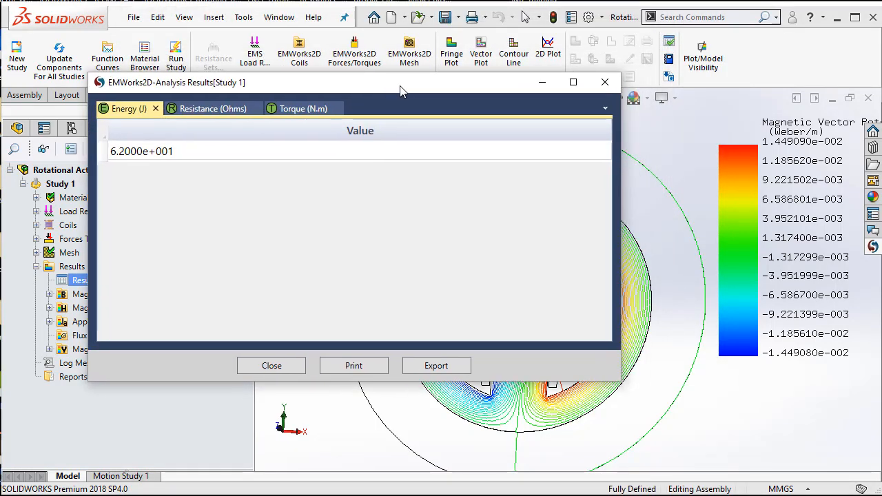
{"action": "left_click", "coordinate": [302, 111]}
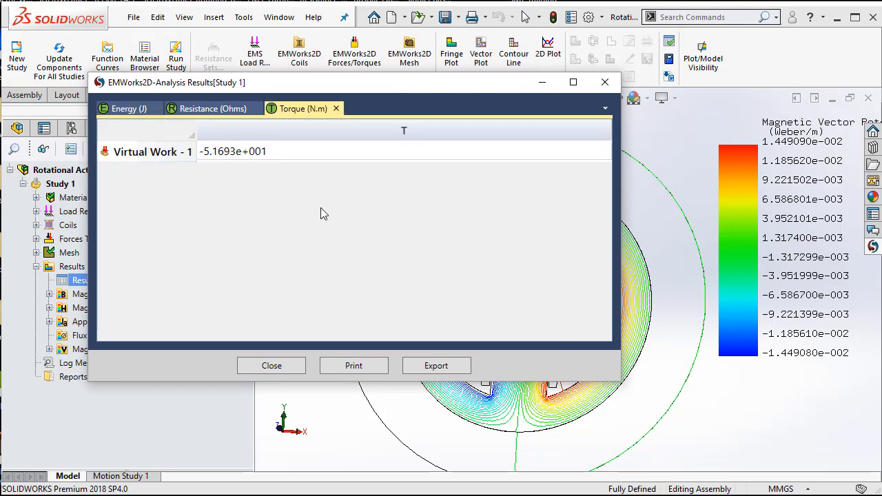
Shrink the analysis results window to uncover the contour plot, examine the Virtual Work - 1 torque, and close the results.
{"action": "left_click_drag", "start_coordinate": [329, 93], "coordinate": [314, 84]}
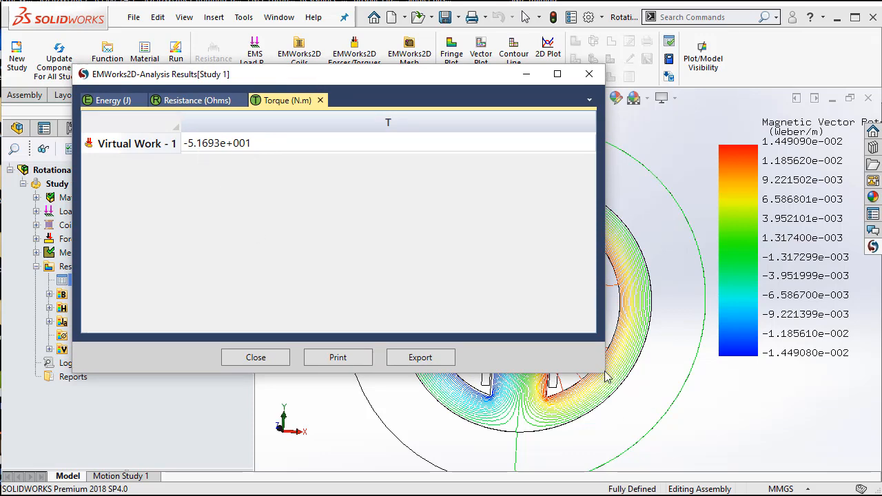
{"action": "left_click_drag", "start_coordinate": [606, 376], "coordinate": [524, 277]}
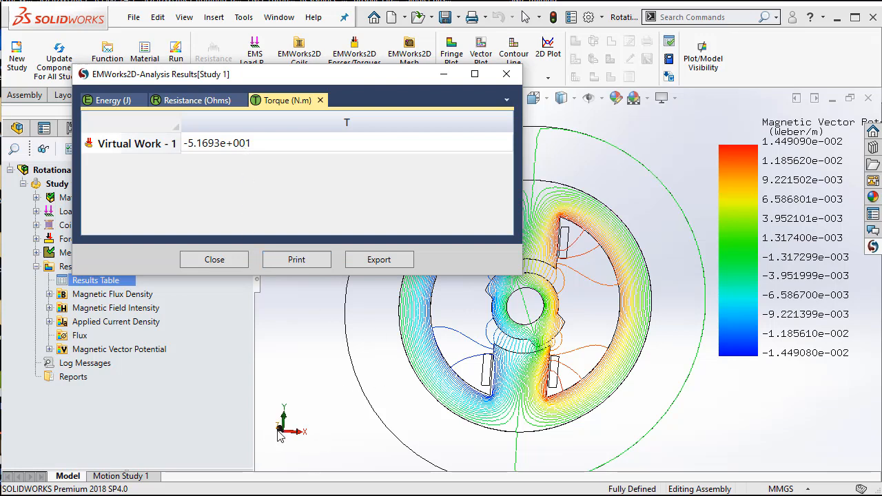
{"action": "left_click", "coordinate": [218, 146]}
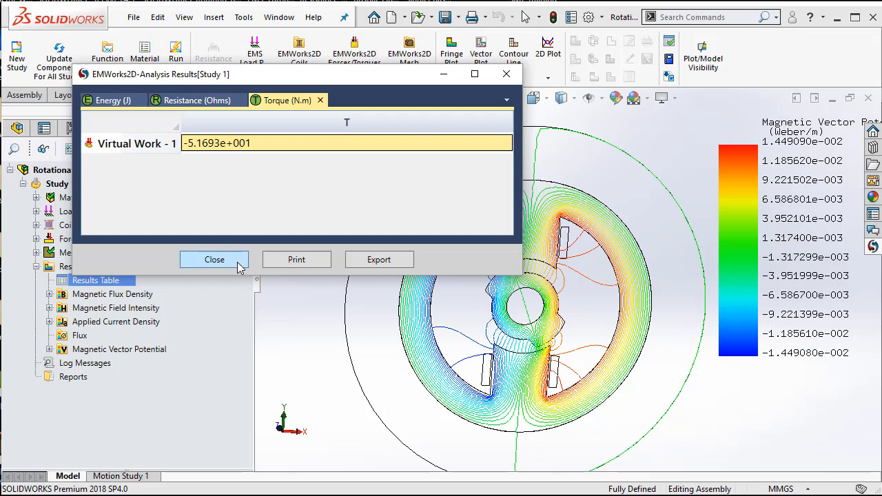
{"action": "left_click", "coordinate": [214, 260]}
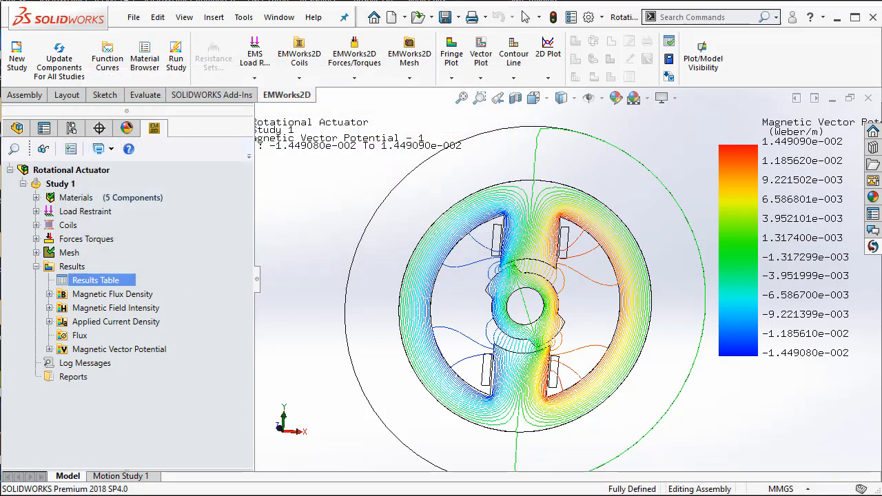